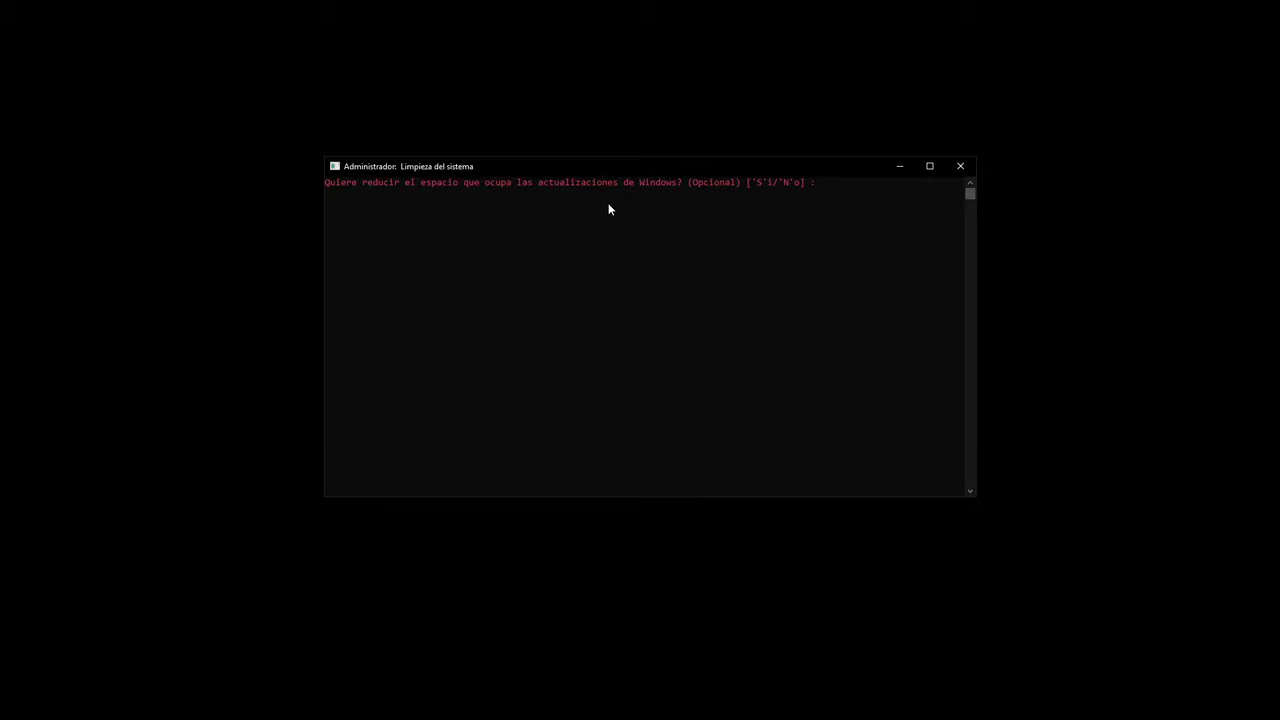
# Step: Accept the optional reduction of the disk space taken up by Windows updates in the system cleanup script
pyautogui.write('s')
pyautogui.press('Return')
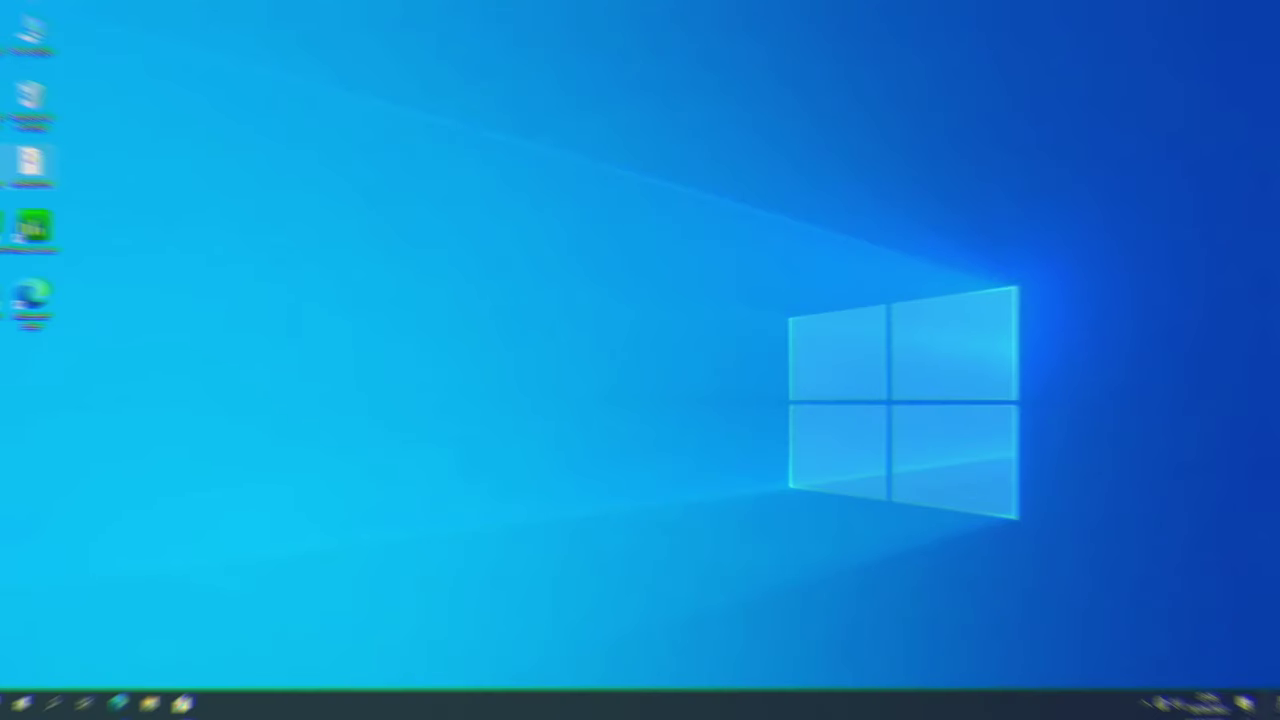
# Step: Review the post-installation log saved on the desktop and look over the applications in the Start menu
pyautogui.doubleClick(39, 153)
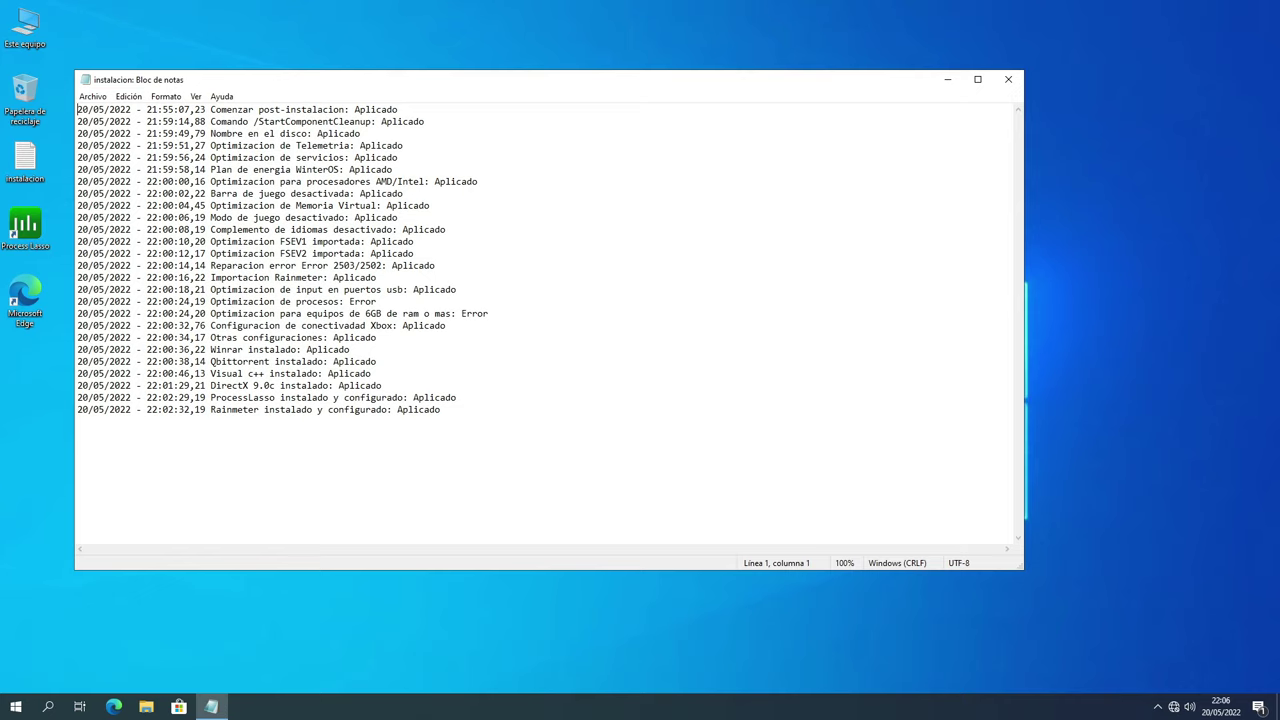
pyautogui.click(1008, 81)
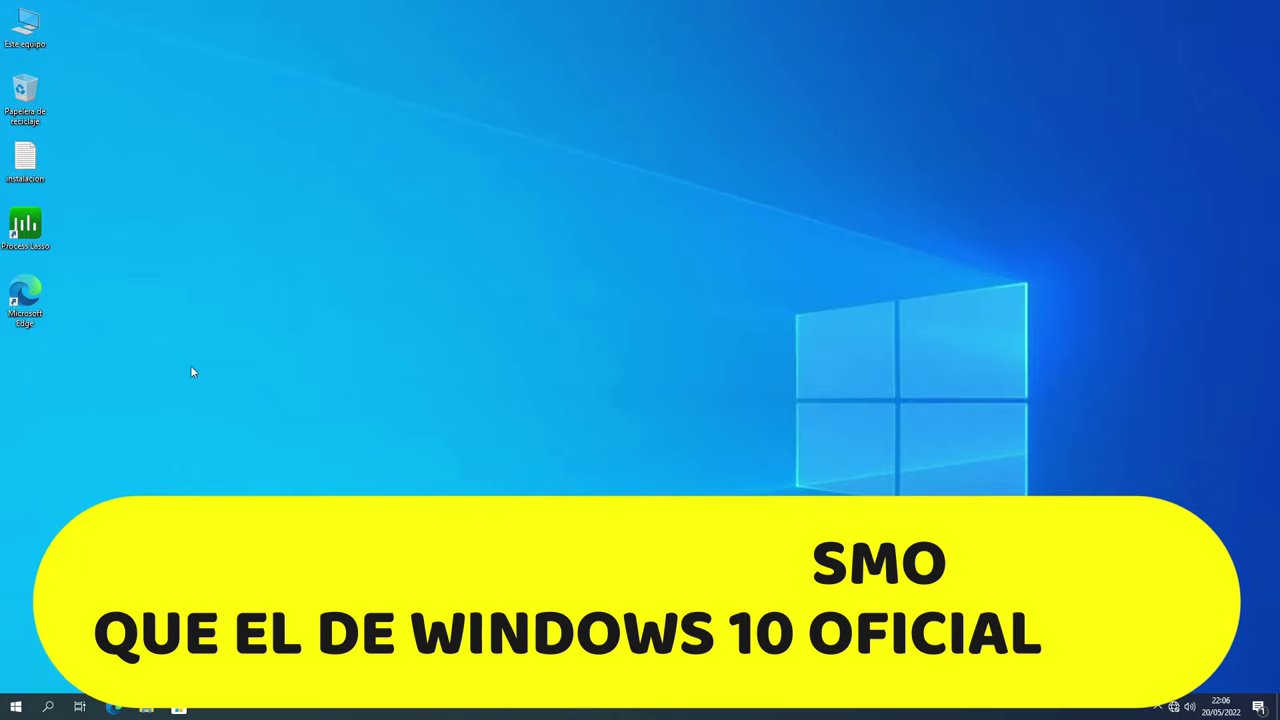
pyautogui.click(15, 708)
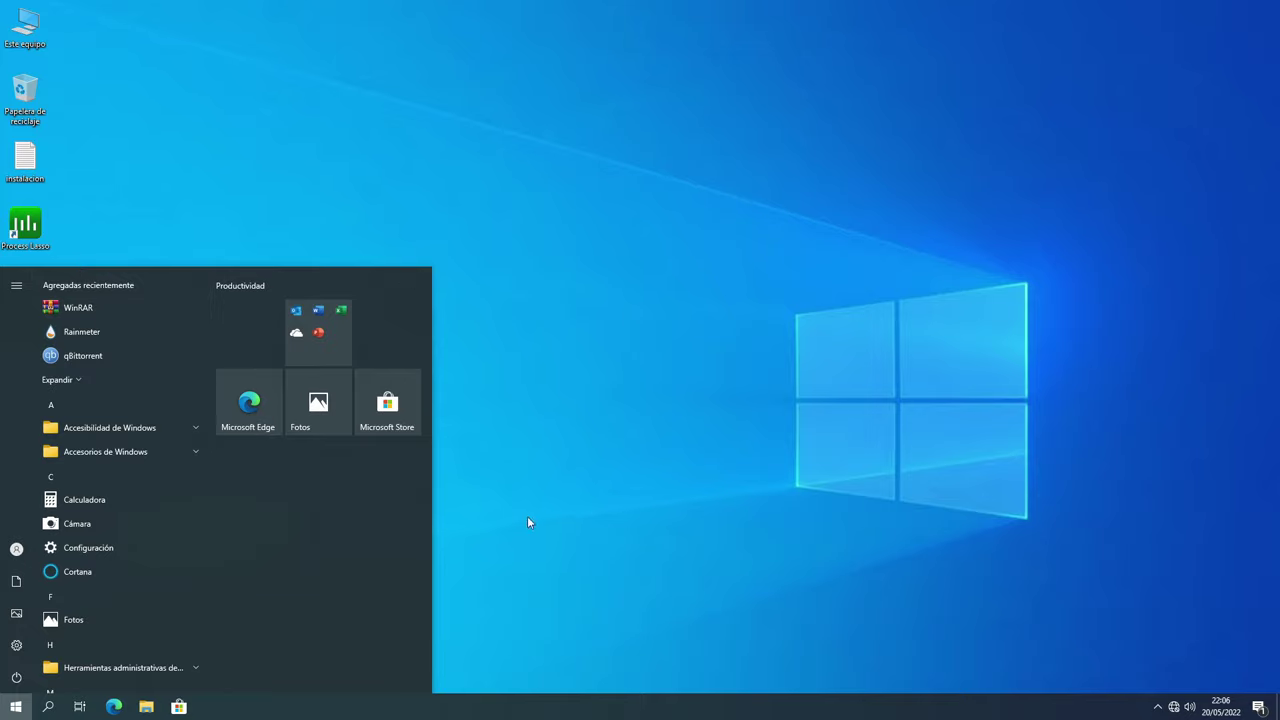
pyautogui.click(546, 410)
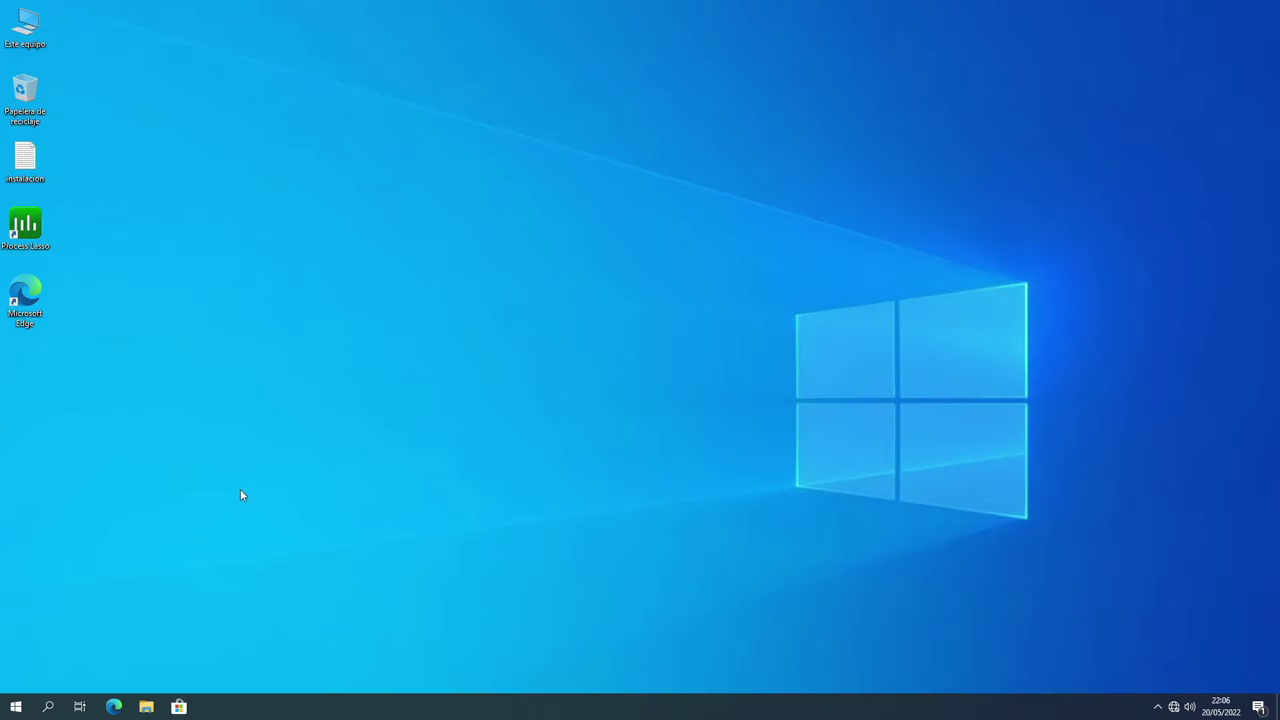
# Step: Run winver to check the installed Windows edition, version and build
pyautogui.click(48, 706)
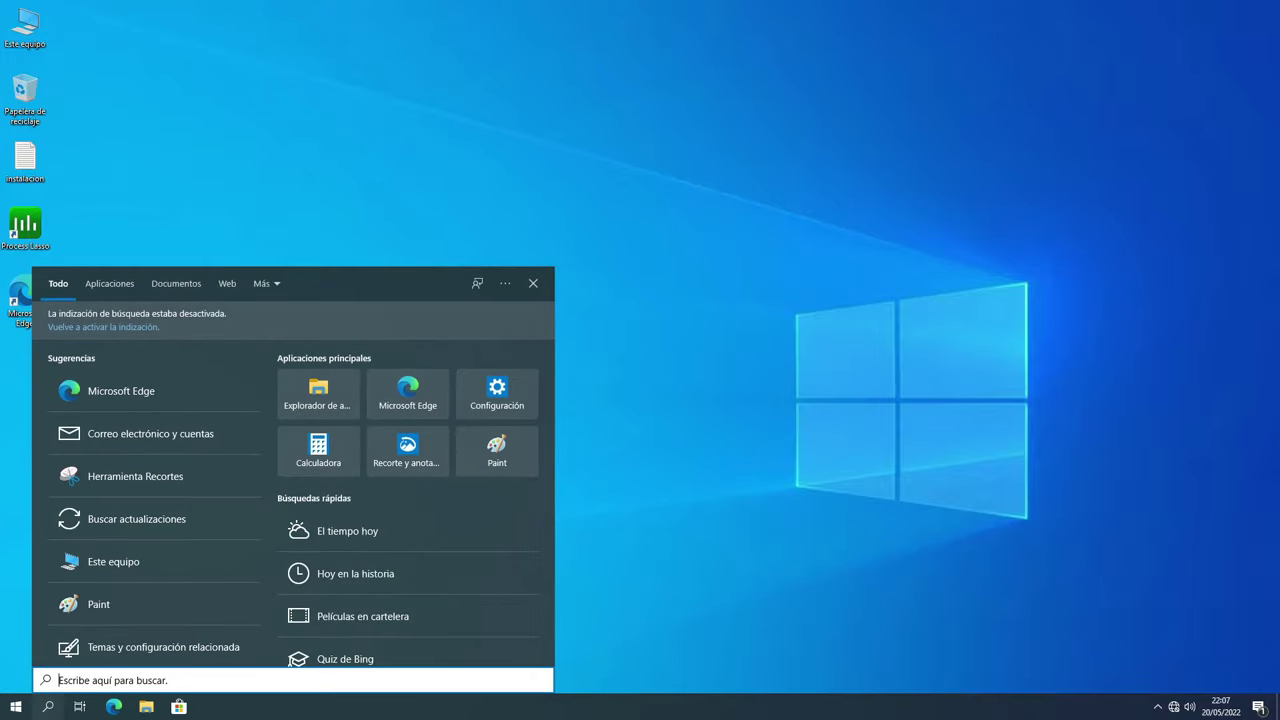
pyautogui.write('winver')
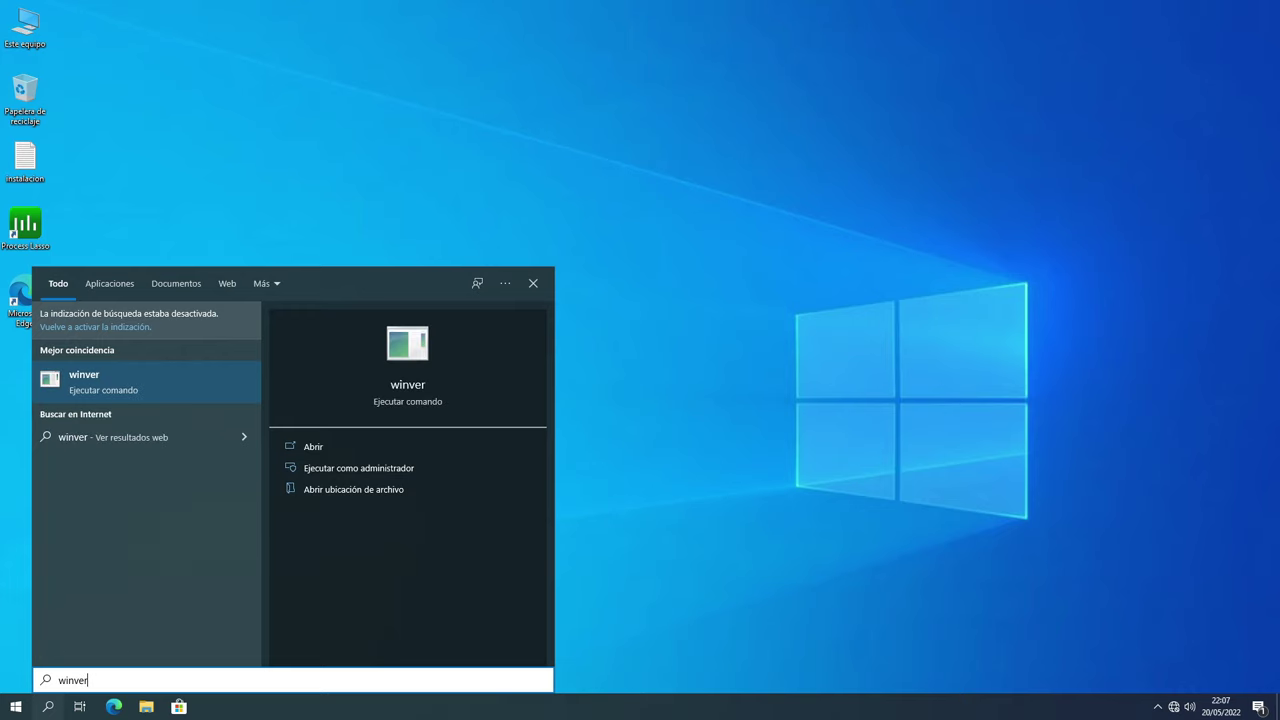
pyautogui.click(88, 378)
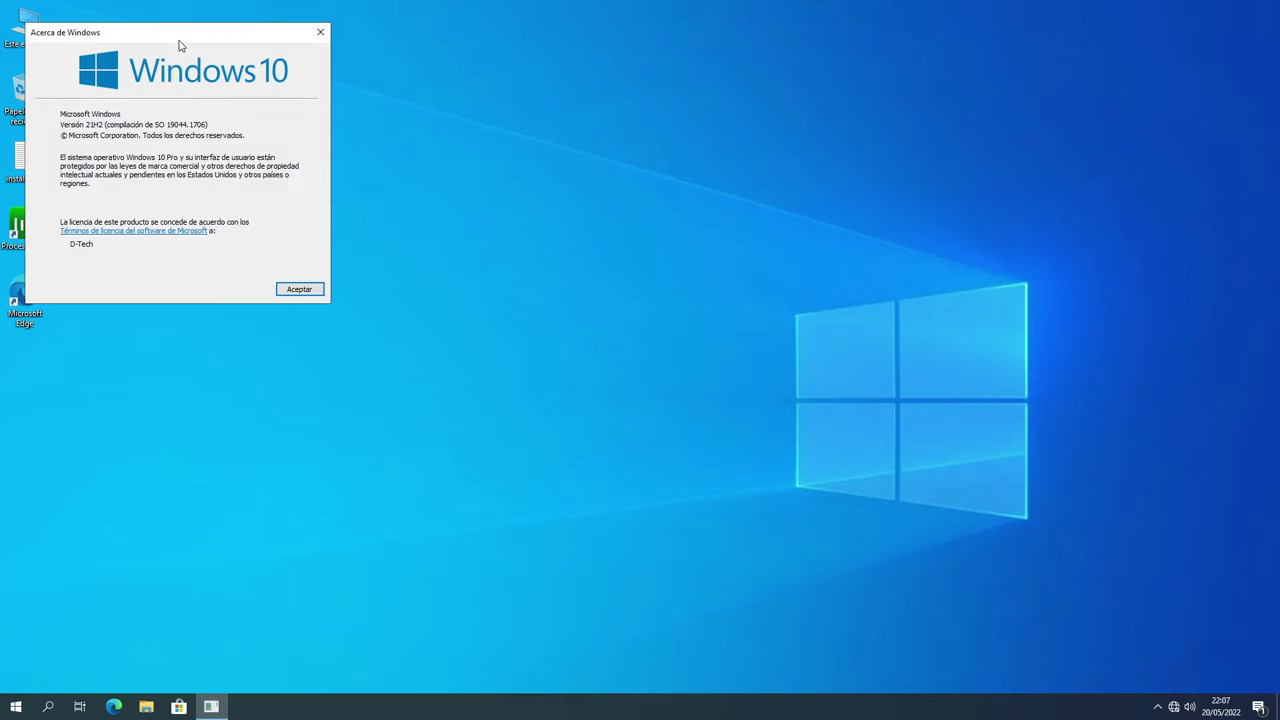
pyautogui.moveTo(180, 45); pyautogui.dragTo(250, 44)
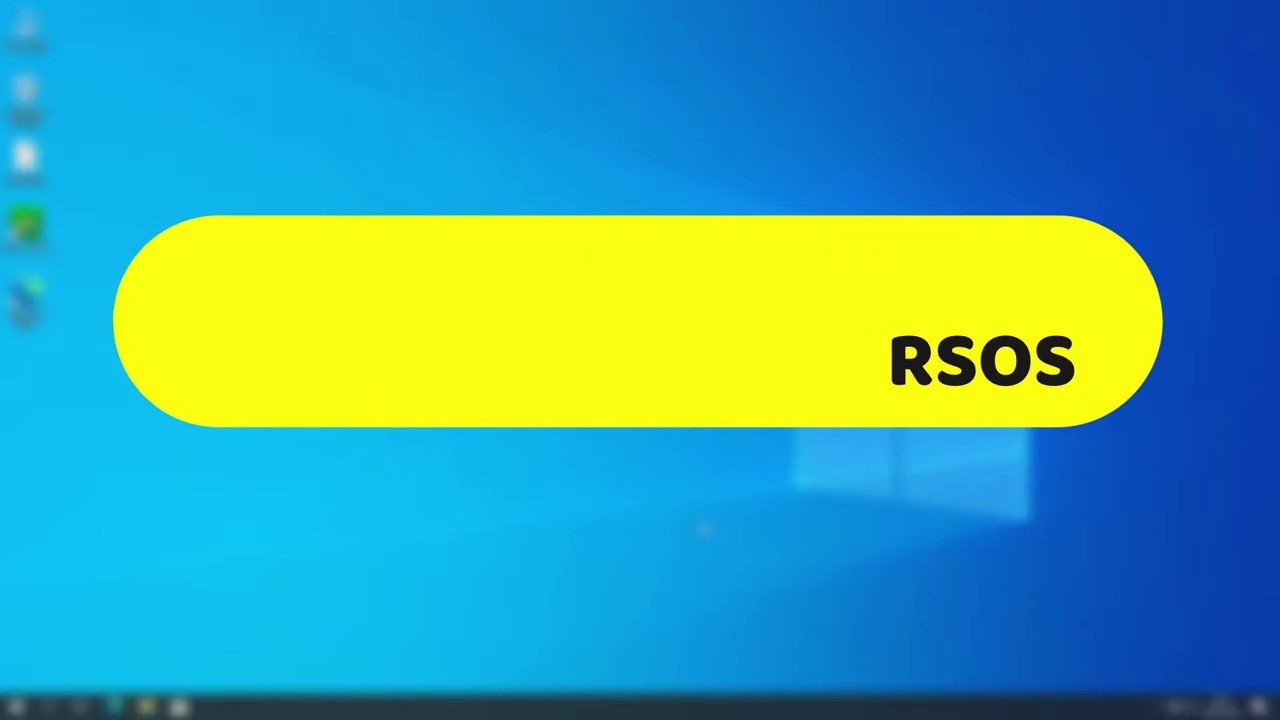
# Step: Inspect the background processes and the CPU and memory performance graphs in the expanded, maximized Task Manager, then close it
pyautogui.rightClick(828, 712)
pyautogui.click(882, 641)
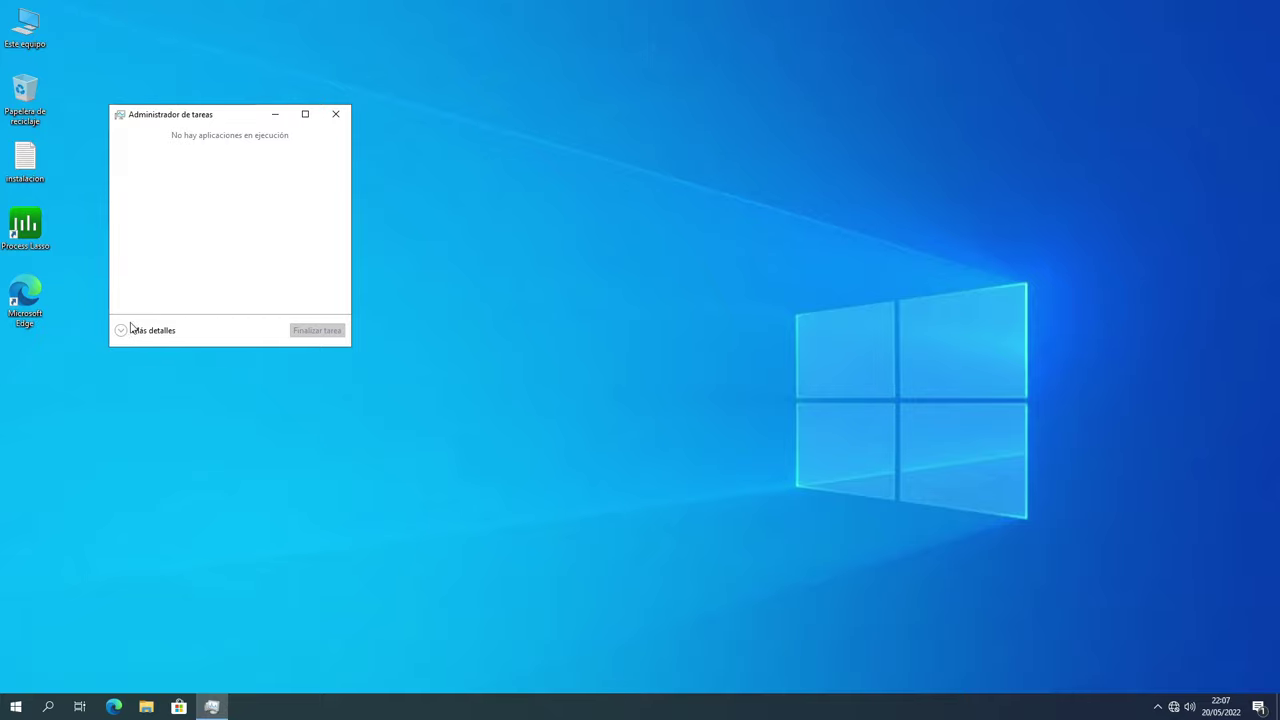
pyautogui.click(122, 331)
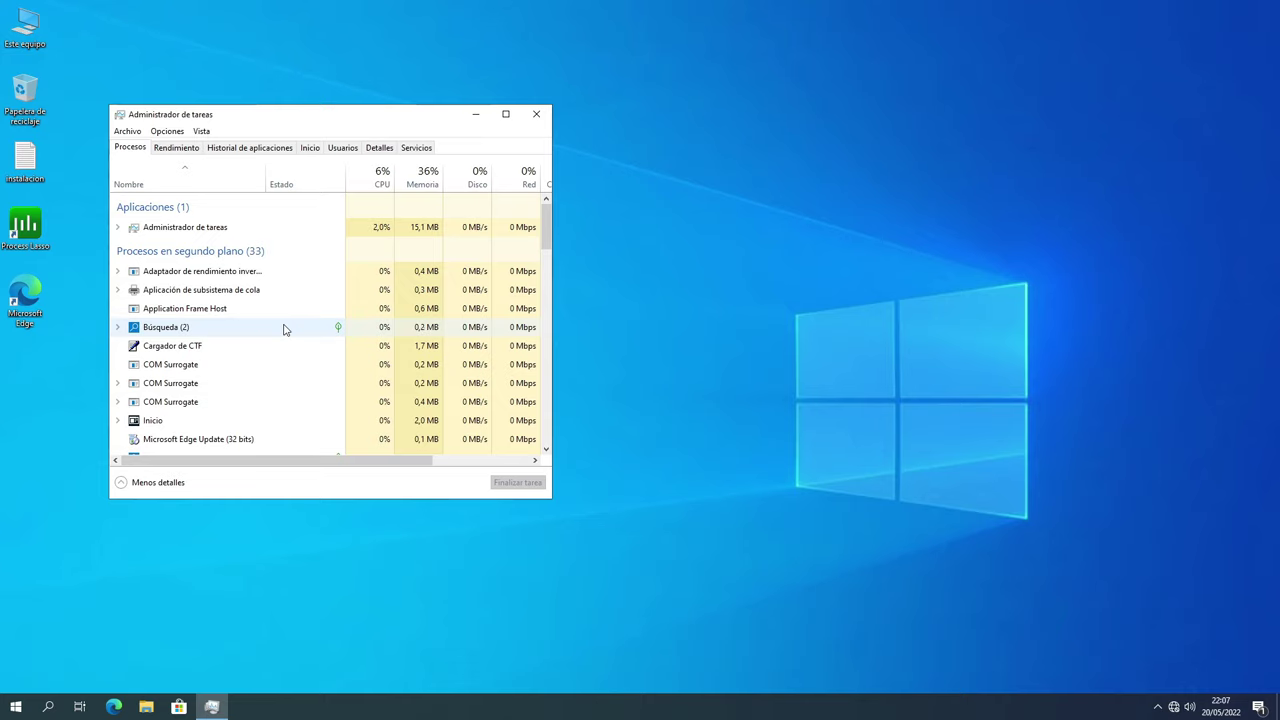
pyautogui.click(180, 148)
pyautogui.click(507, 114)
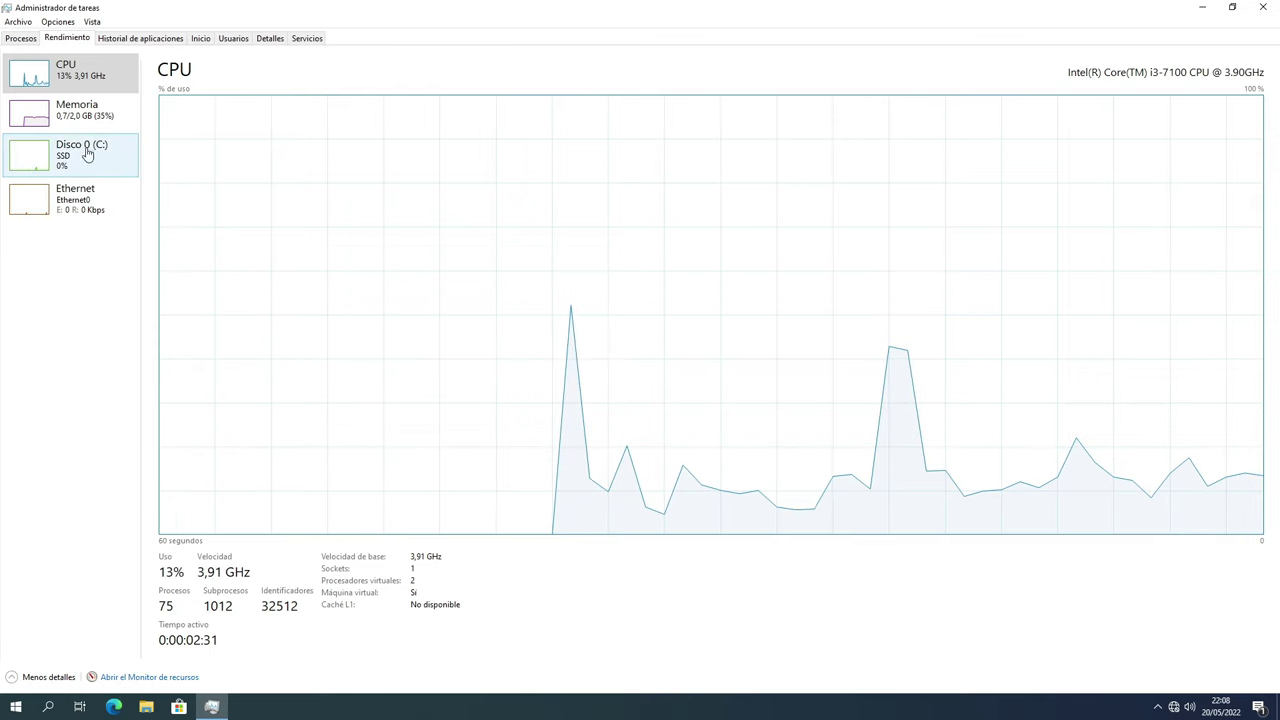
pyautogui.click(69, 121)
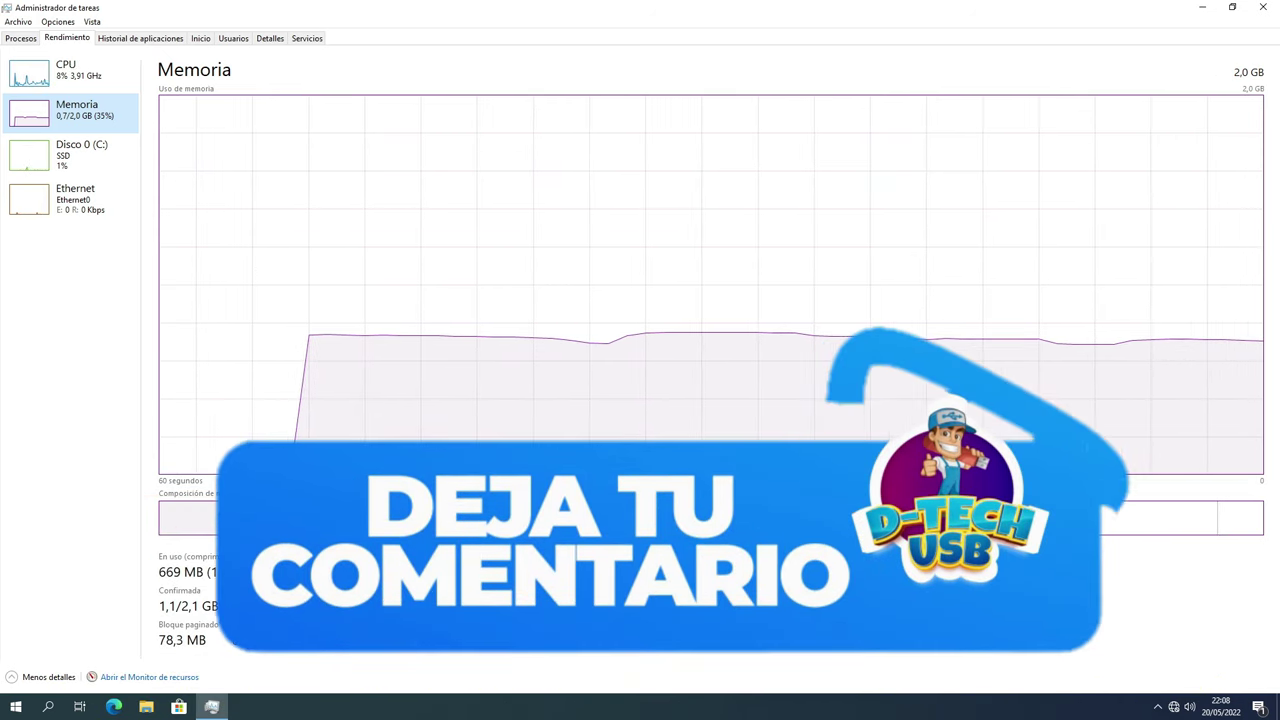
pyautogui.click(1265, 8)
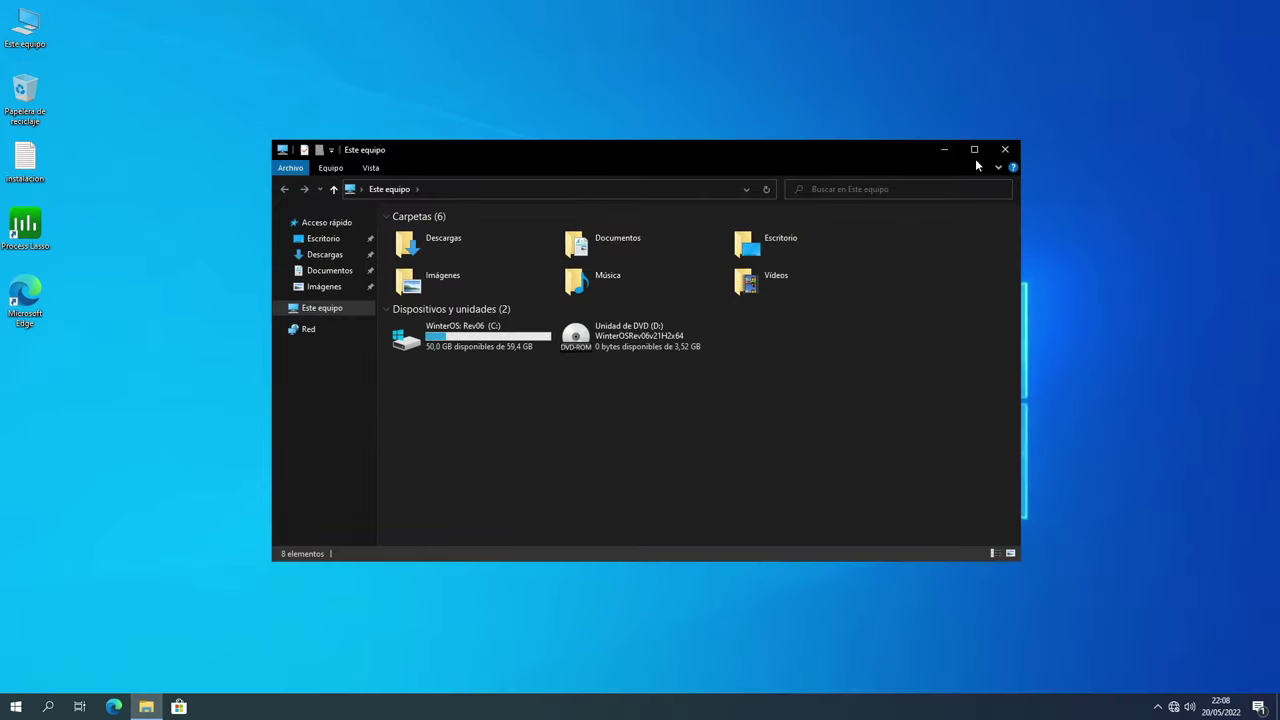
# Step: Check the used and free space in the properties of the WinterOS: Rev06 (C:) drive, then close File Explorer
pyautogui.doubleClick(979, 153)
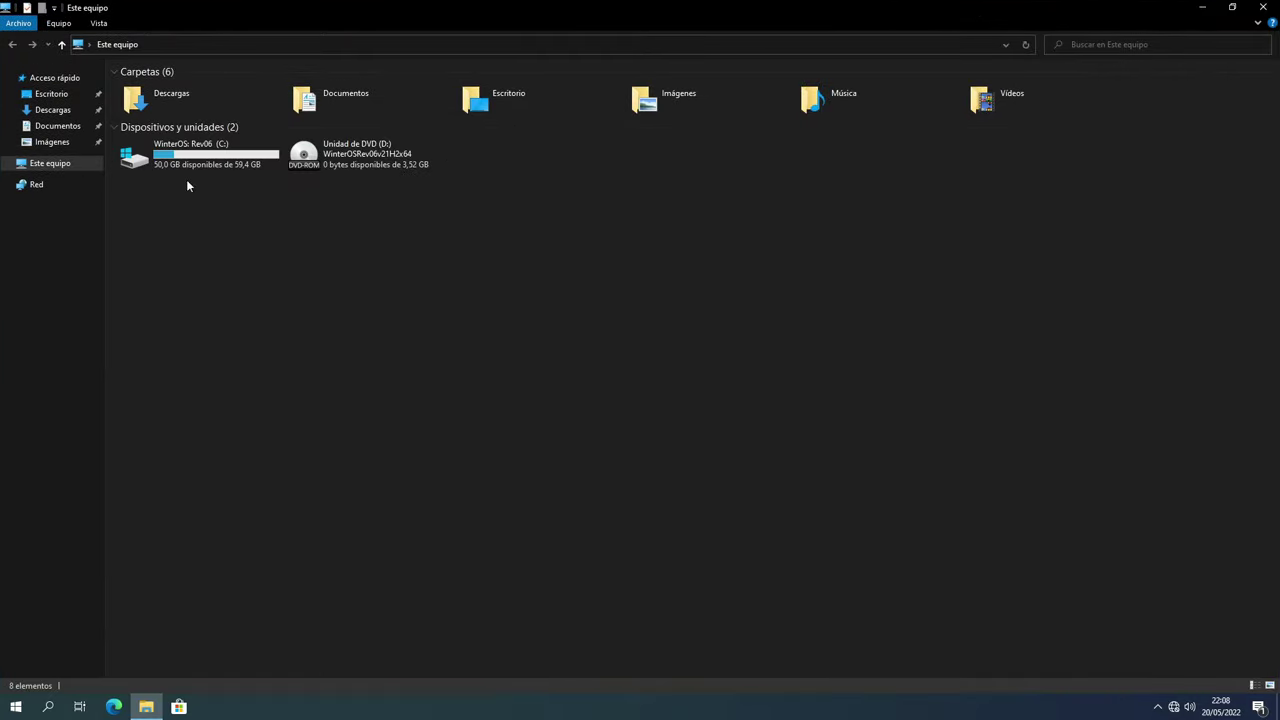
pyautogui.click(181, 165)
pyautogui.rightClick(187, 160)
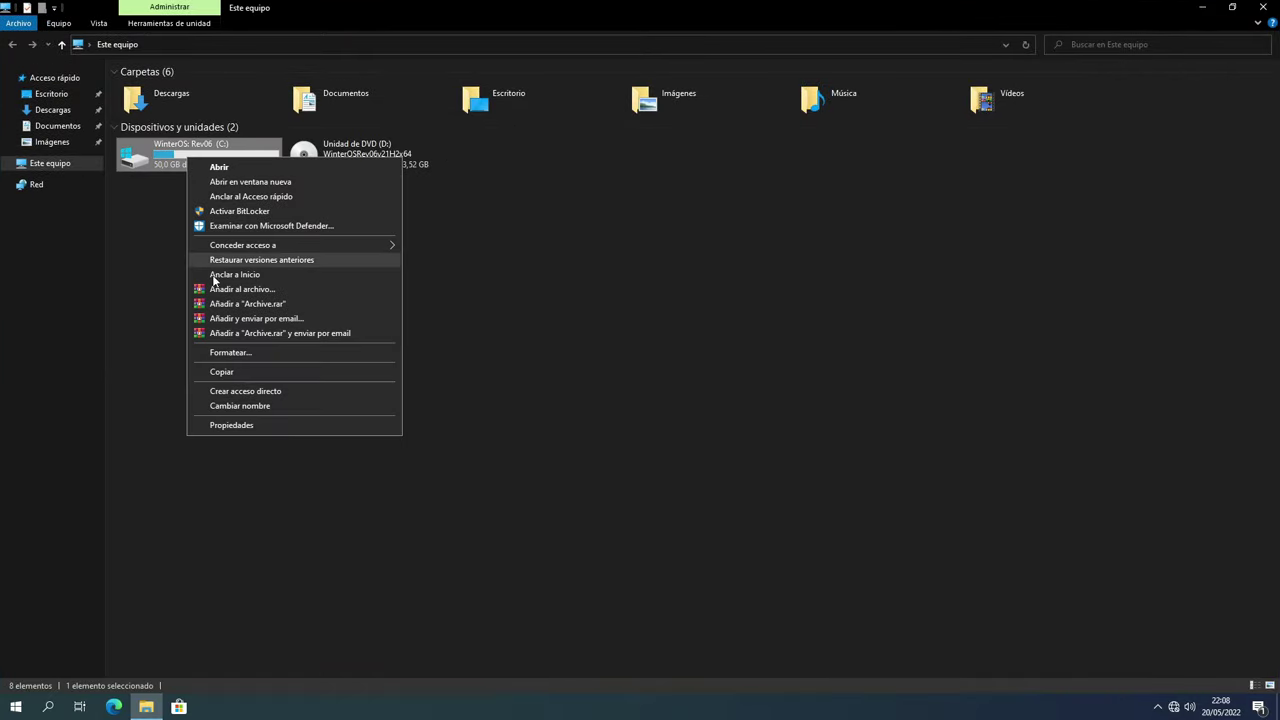
pyautogui.click(243, 426)
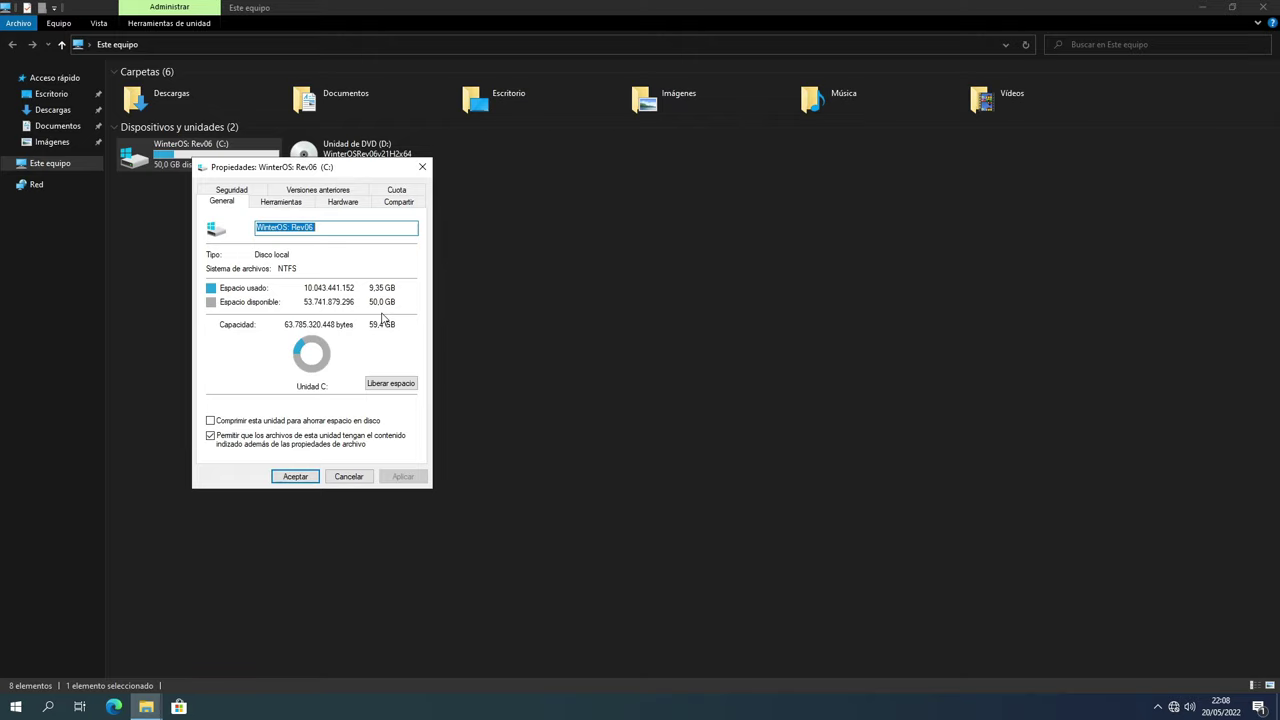
pyautogui.click(285, 475)
pyautogui.click(457, 376)
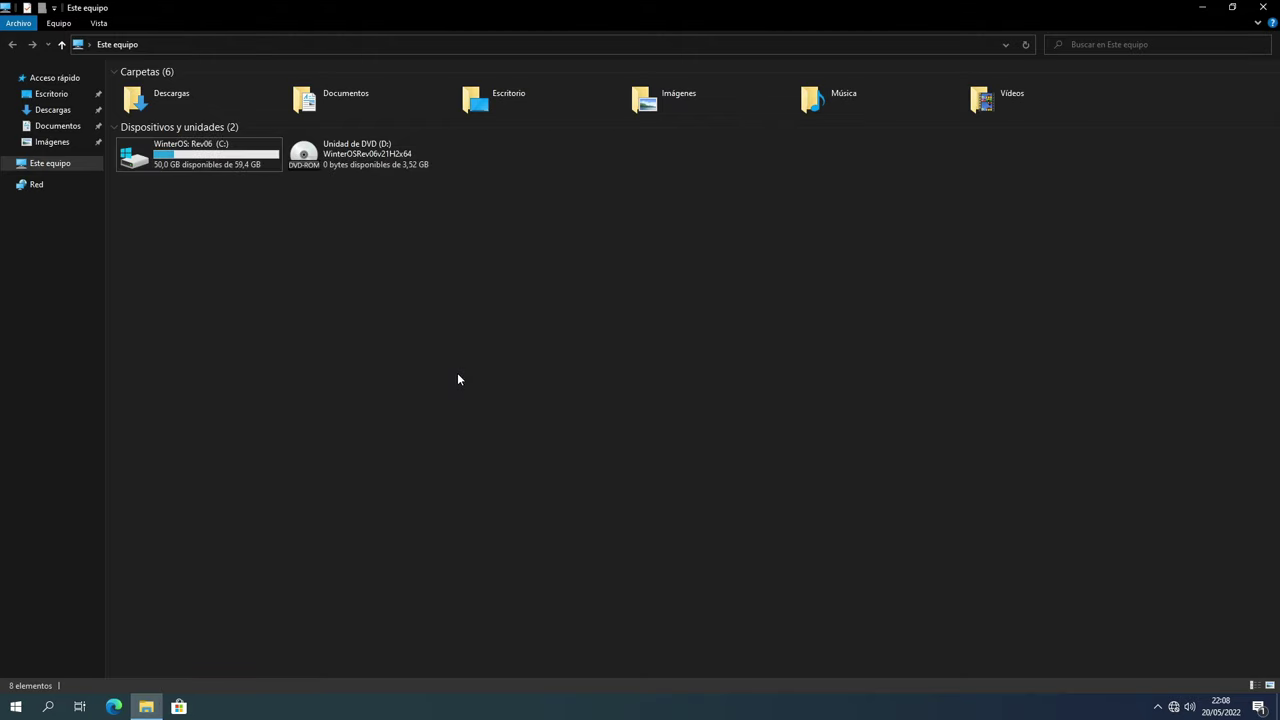
pyautogui.click(1264, 8)
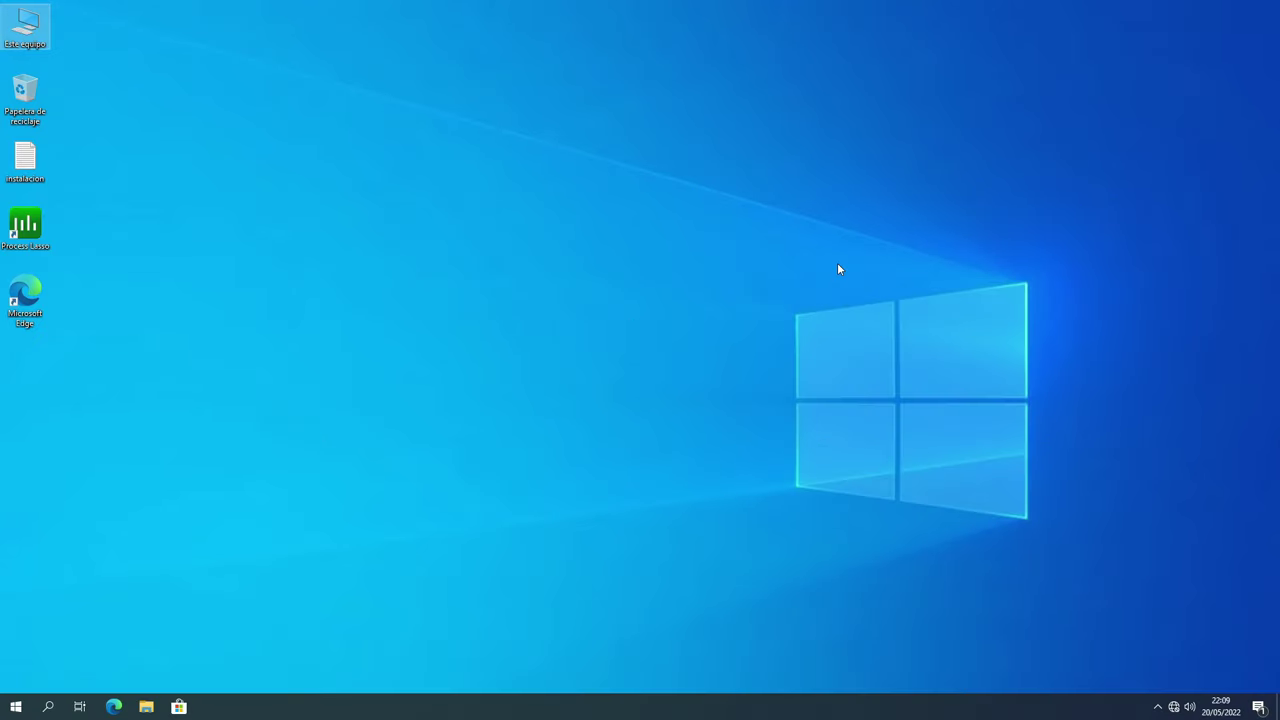
# Step: Compare the desktop's standard and extended context menus and launch Configurar Complementos from the WinterOS Herramientas
pyautogui.rightClick(838, 268)
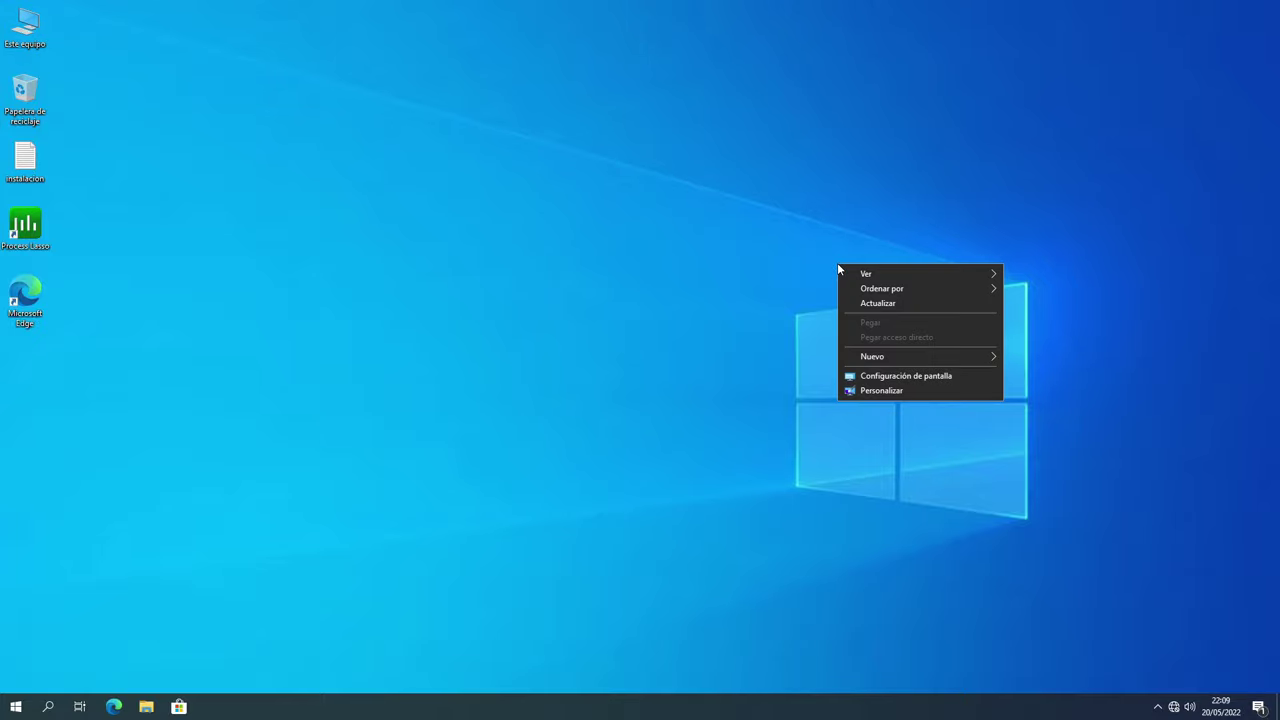
pyautogui.click(887, 248)
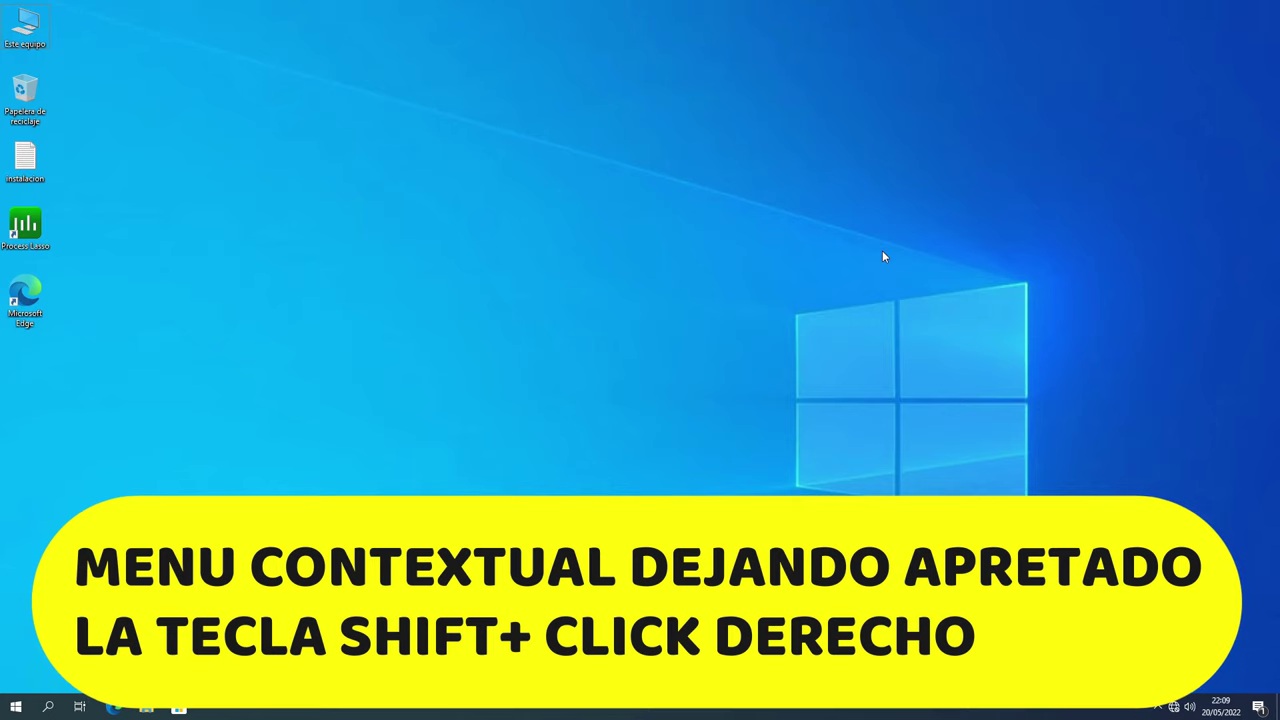
pyautogui.keyDown('shift'); pyautogui.rightClick(882, 251); pyautogui.keyUp('shift')
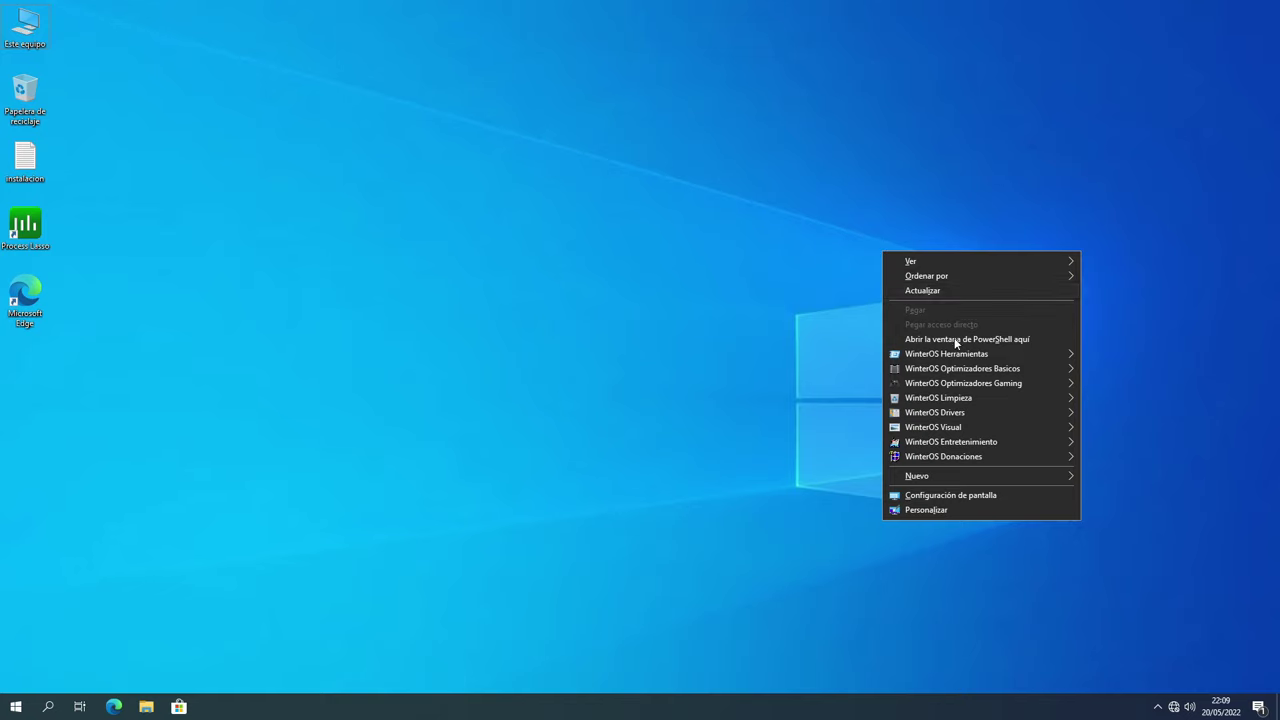
pyautogui.moveTo(953, 358)
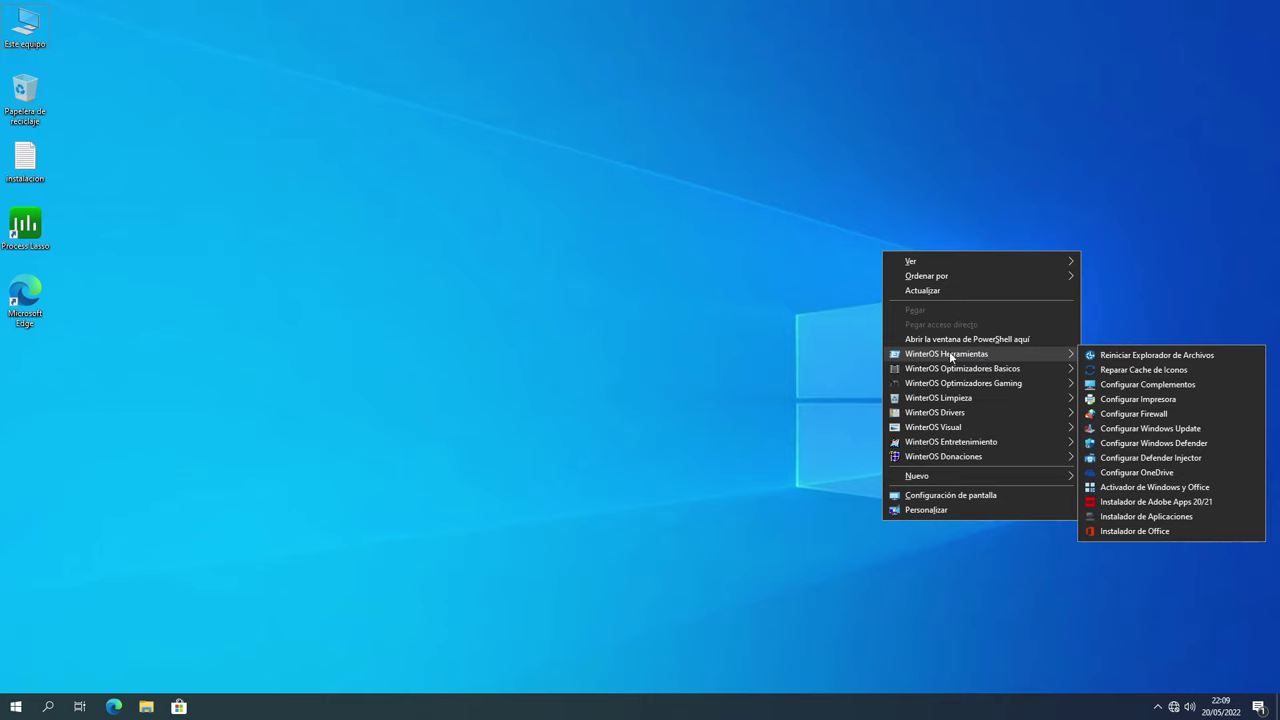
pyautogui.click(1148, 384)
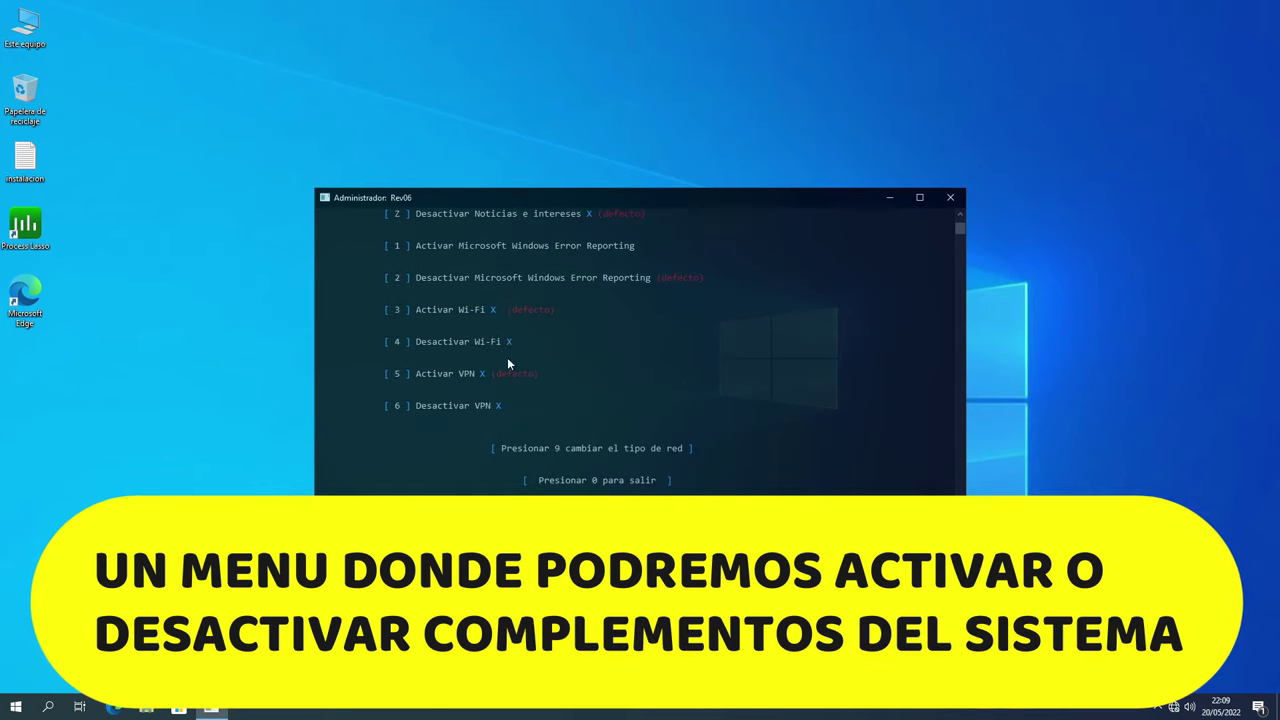
# Step: Examine all the system add-ons that can be enabled or disabled in the maximized Menu complementos console, then close it
pyautogui.click(919, 197)
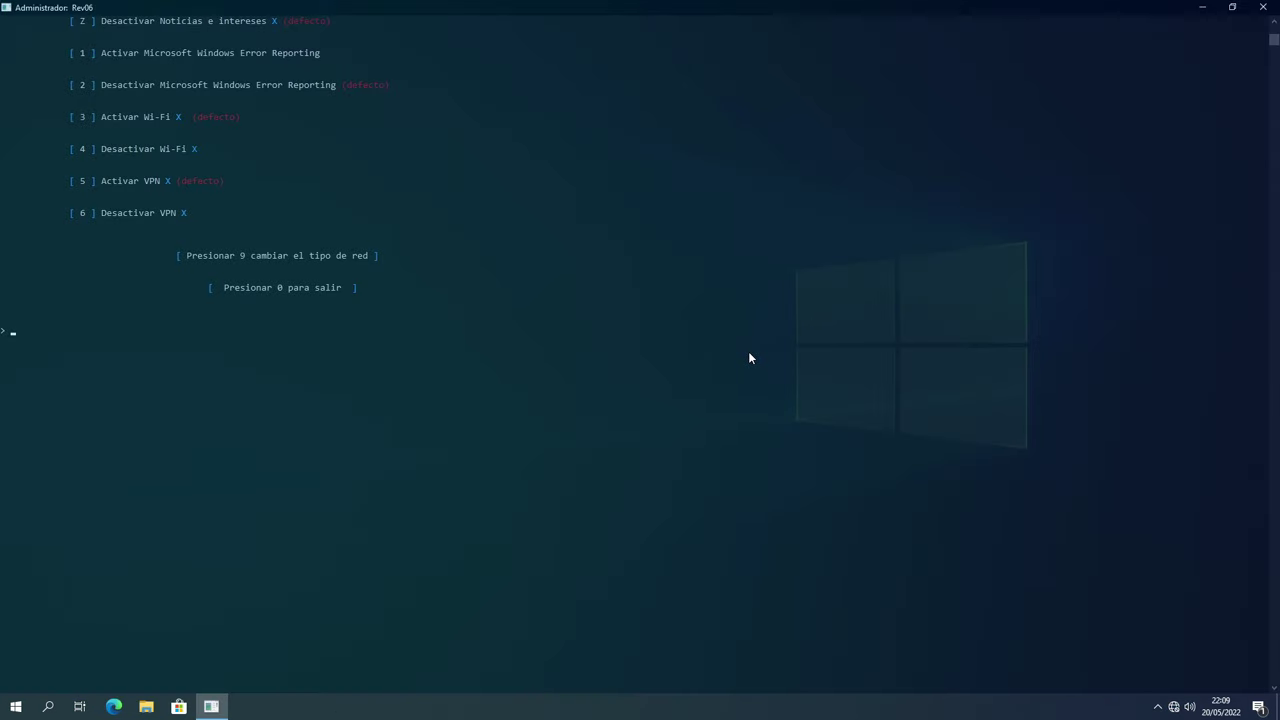
pyautogui.scroll(16, 749, 352)
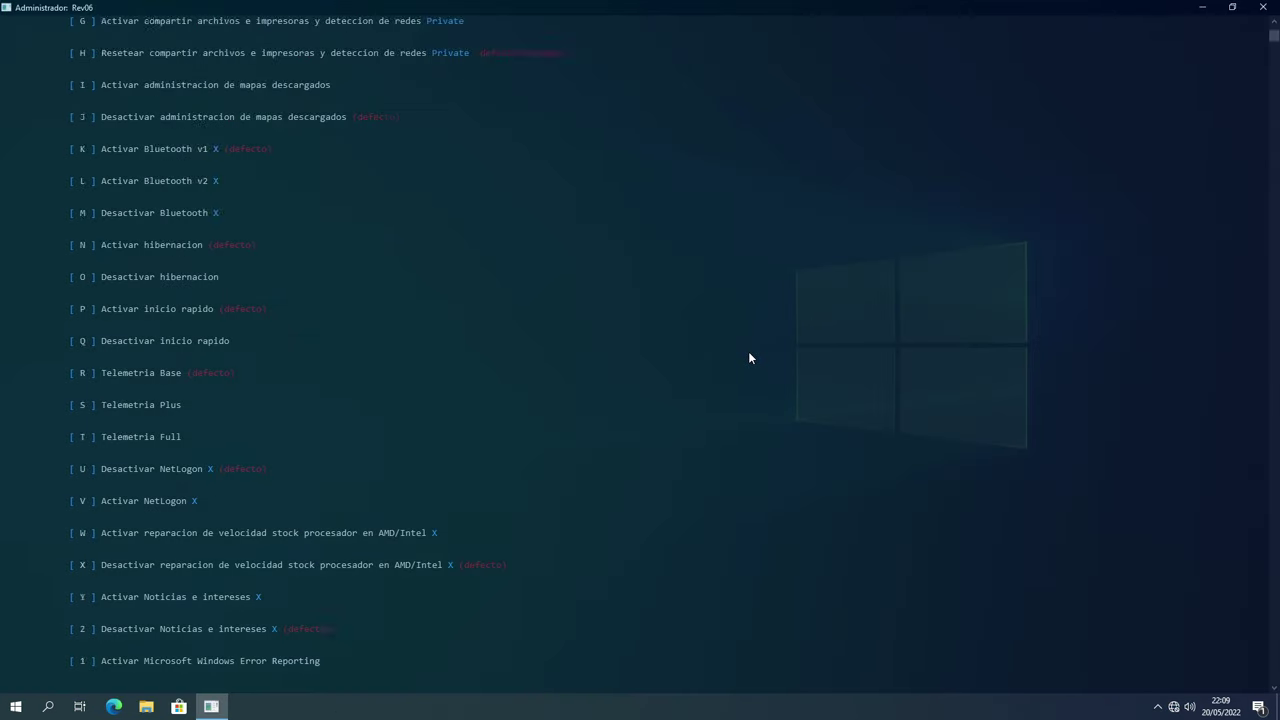
pyautogui.scroll(3, 749, 358)
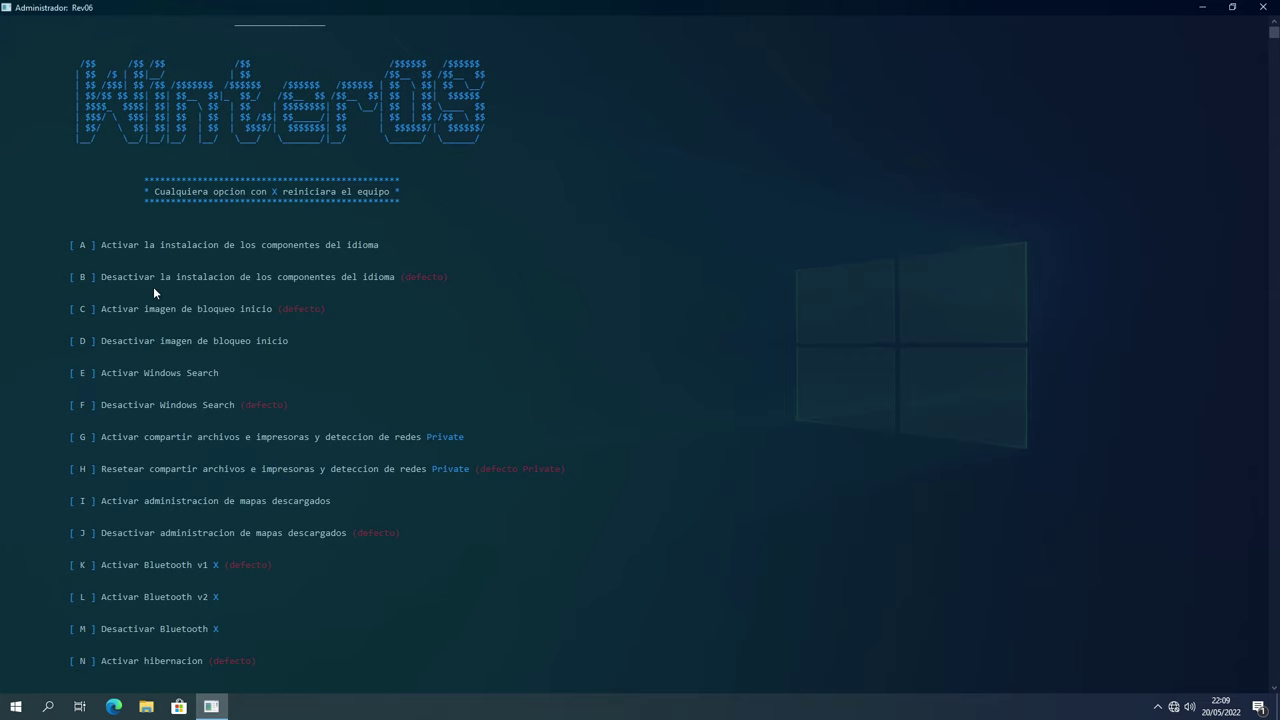
pyautogui.scroll(-3, 153, 287)
pyautogui.scroll(-5, 153, 287)
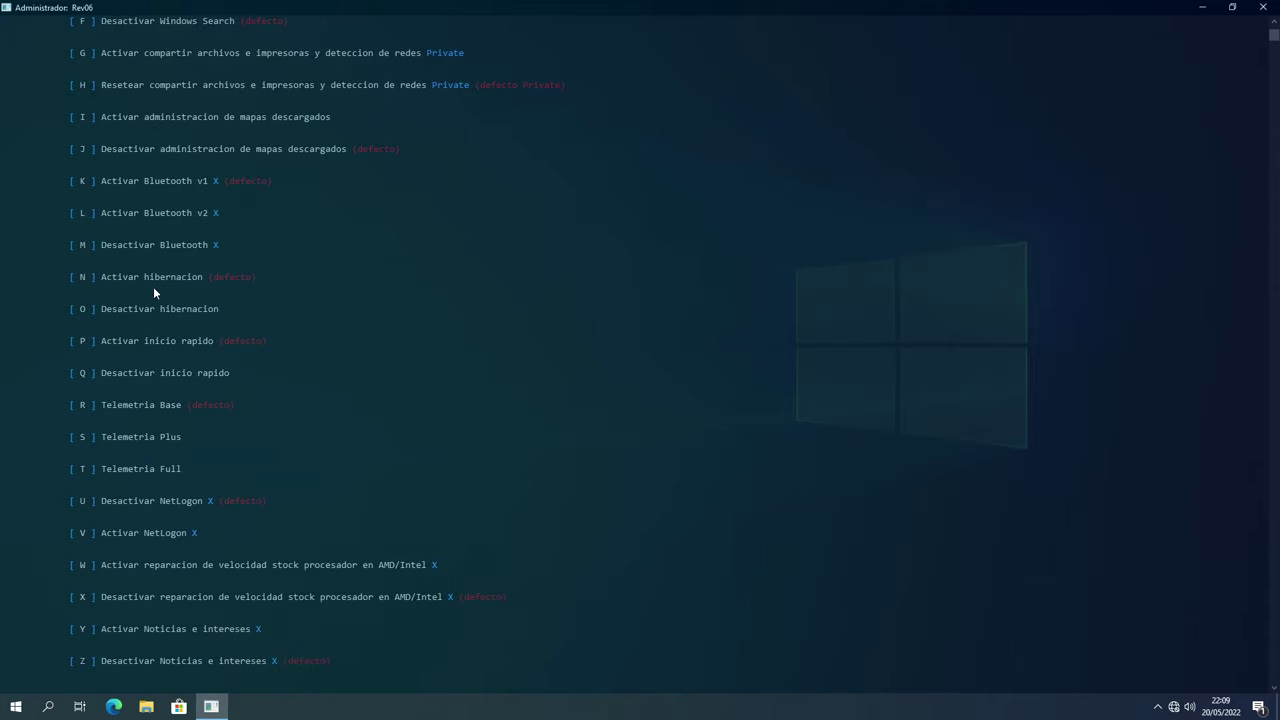
pyautogui.scroll(-3, 153, 286)
pyautogui.scroll(5, 153, 286)
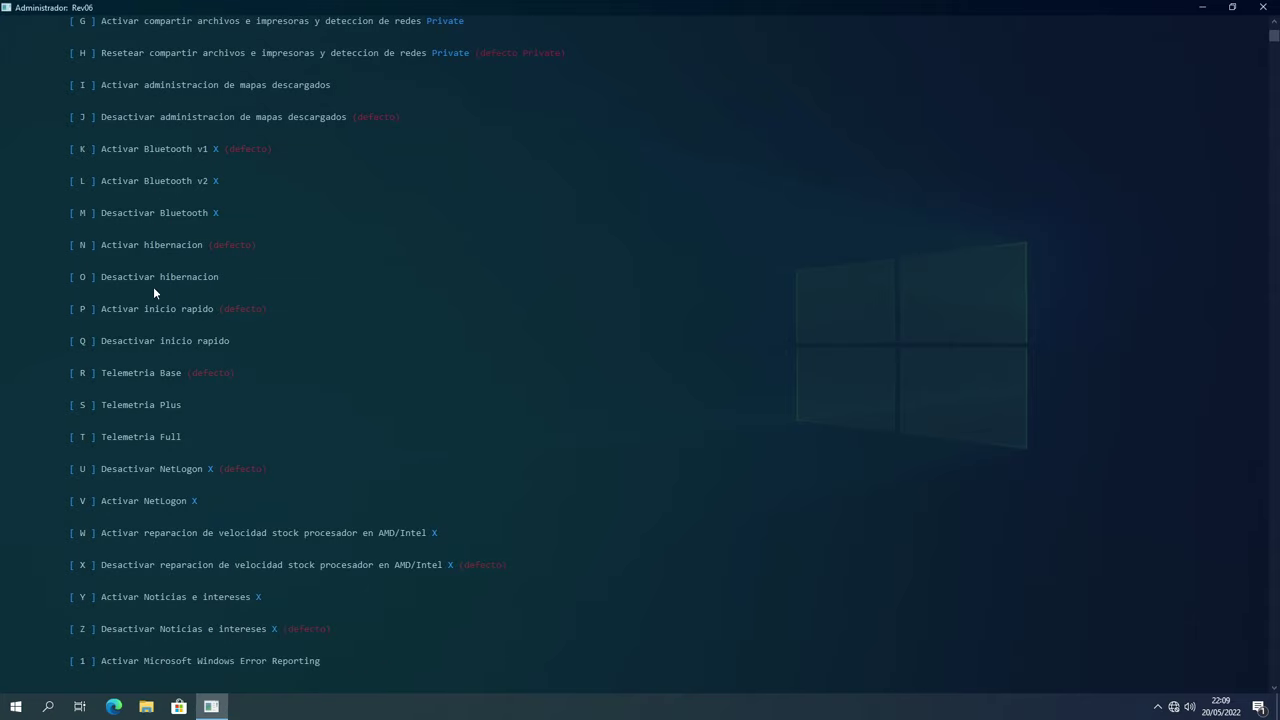
pyautogui.scroll(5, 153, 286)
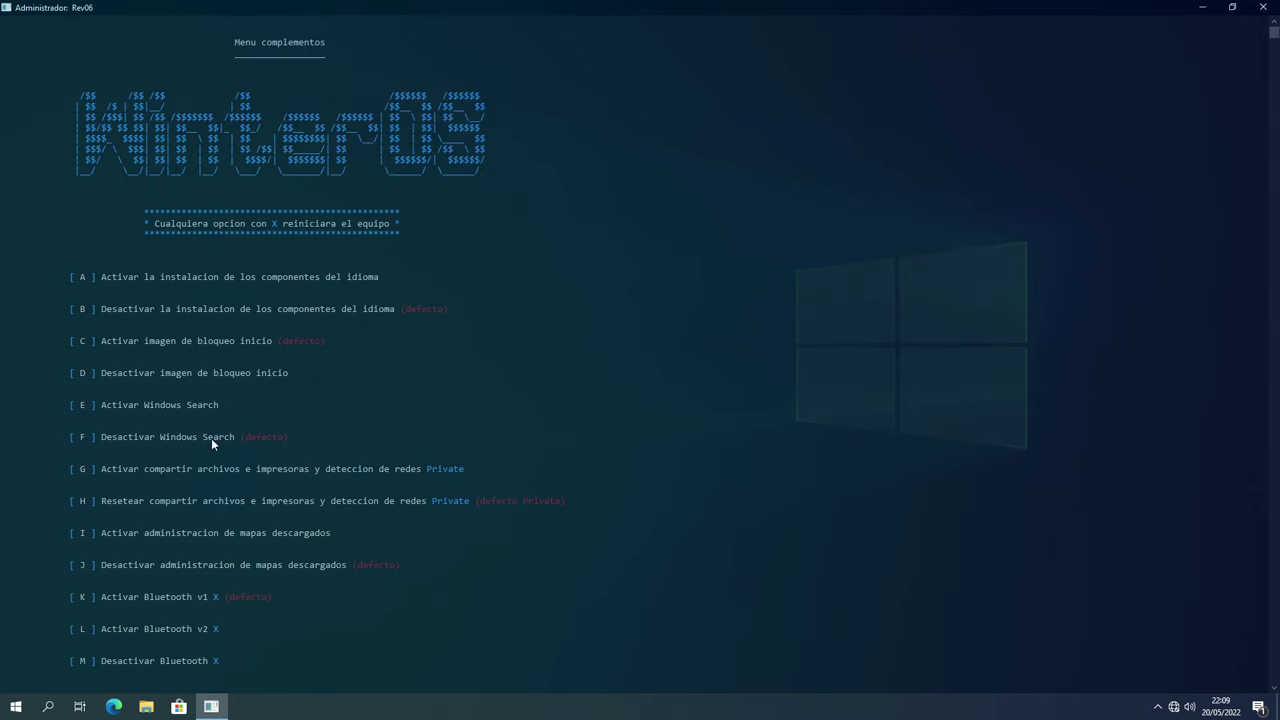
pyautogui.scroll(-4, 187, 499)
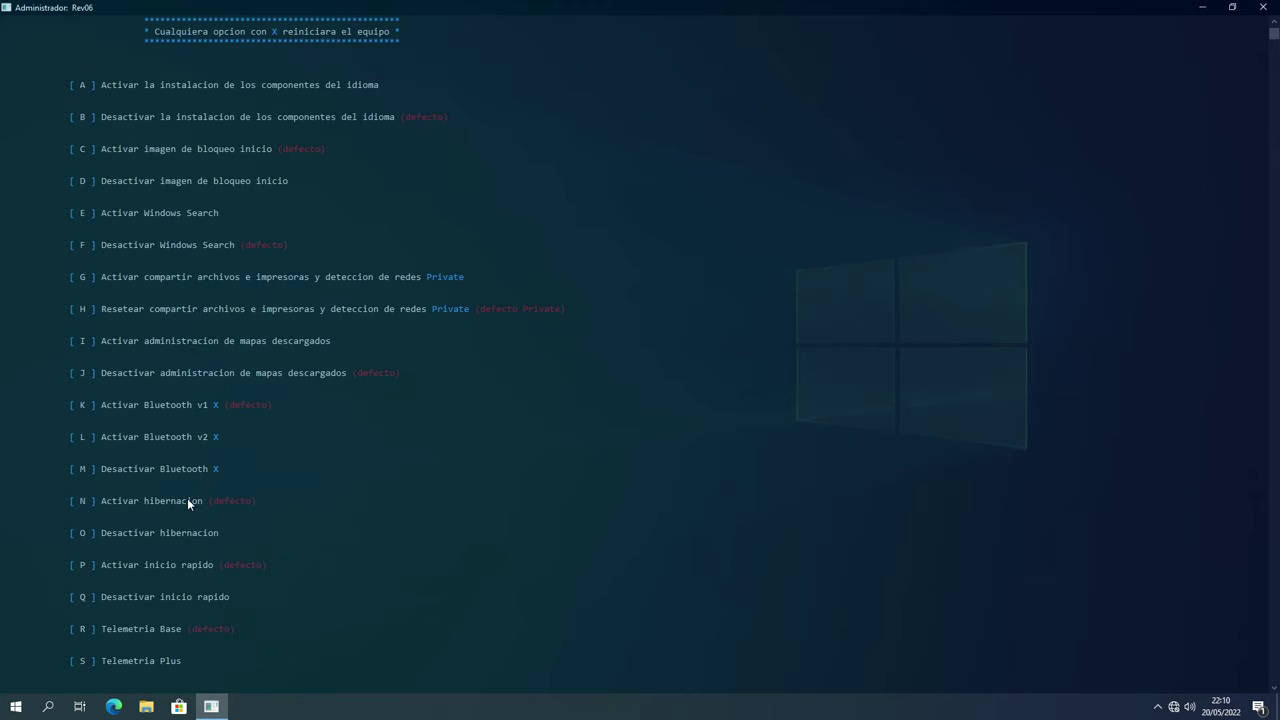
pyautogui.scroll(4, 187, 498)
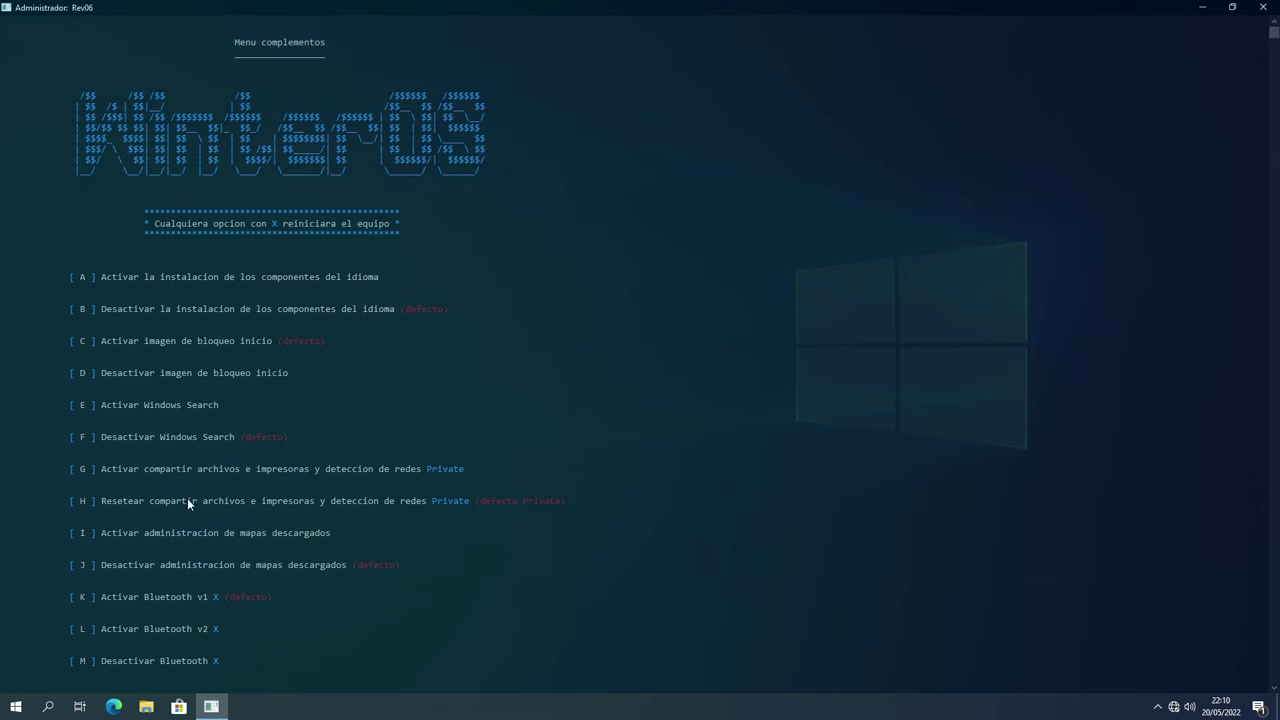
pyautogui.click(1265, 8)
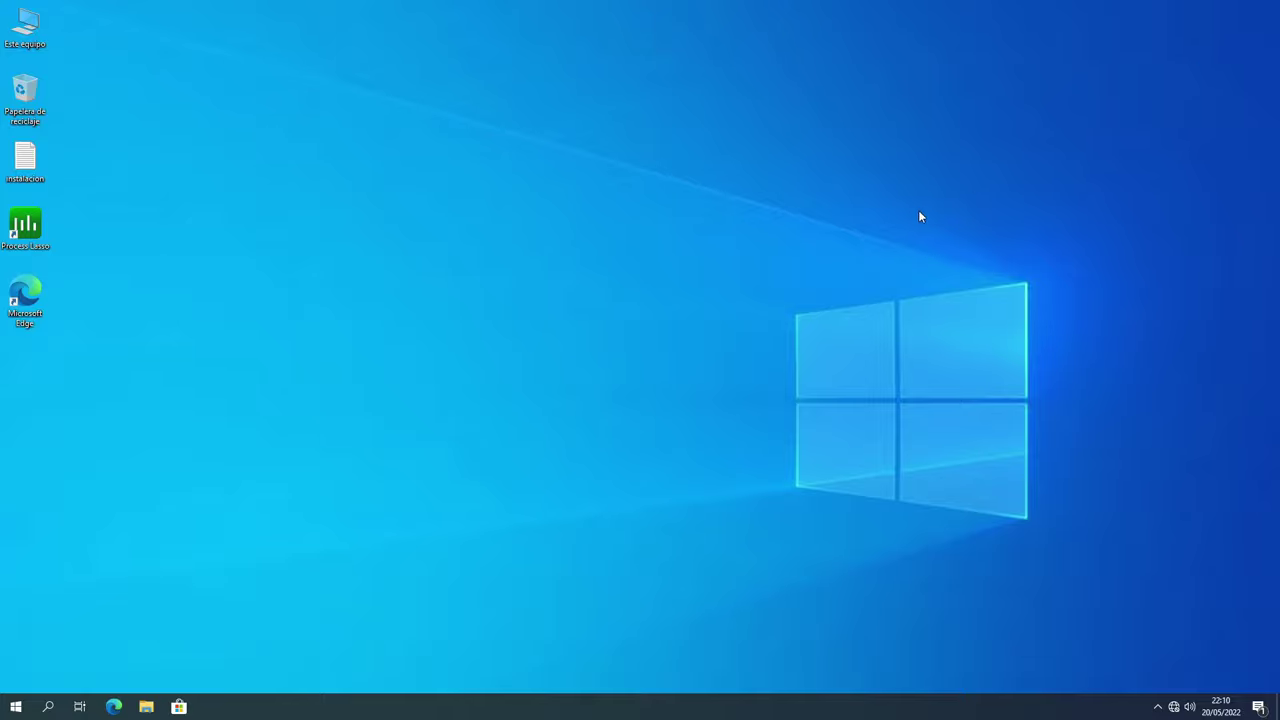
# Step: Launch Configurar Windows Update from the WinterOS Herramientas in the desktop's extended context menu
pyautogui.rightClick(883, 280)
pyautogui.moveTo(937, 377)
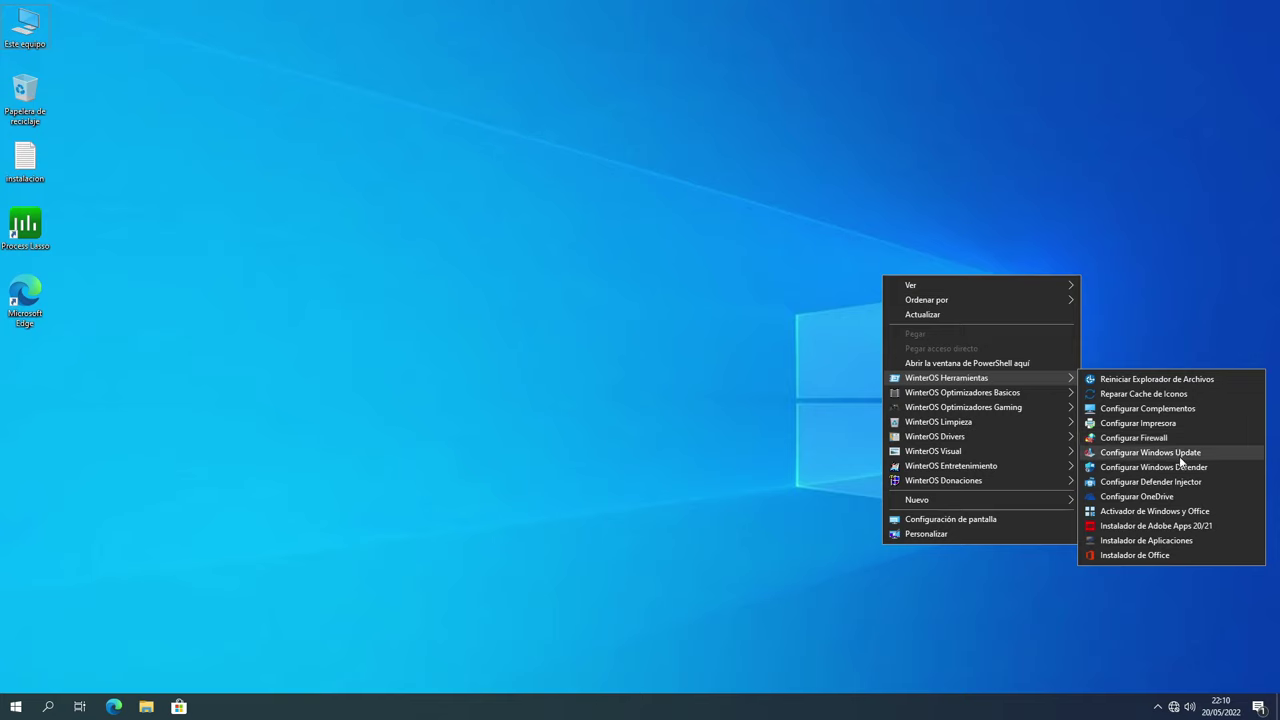
pyautogui.click(1160, 453)
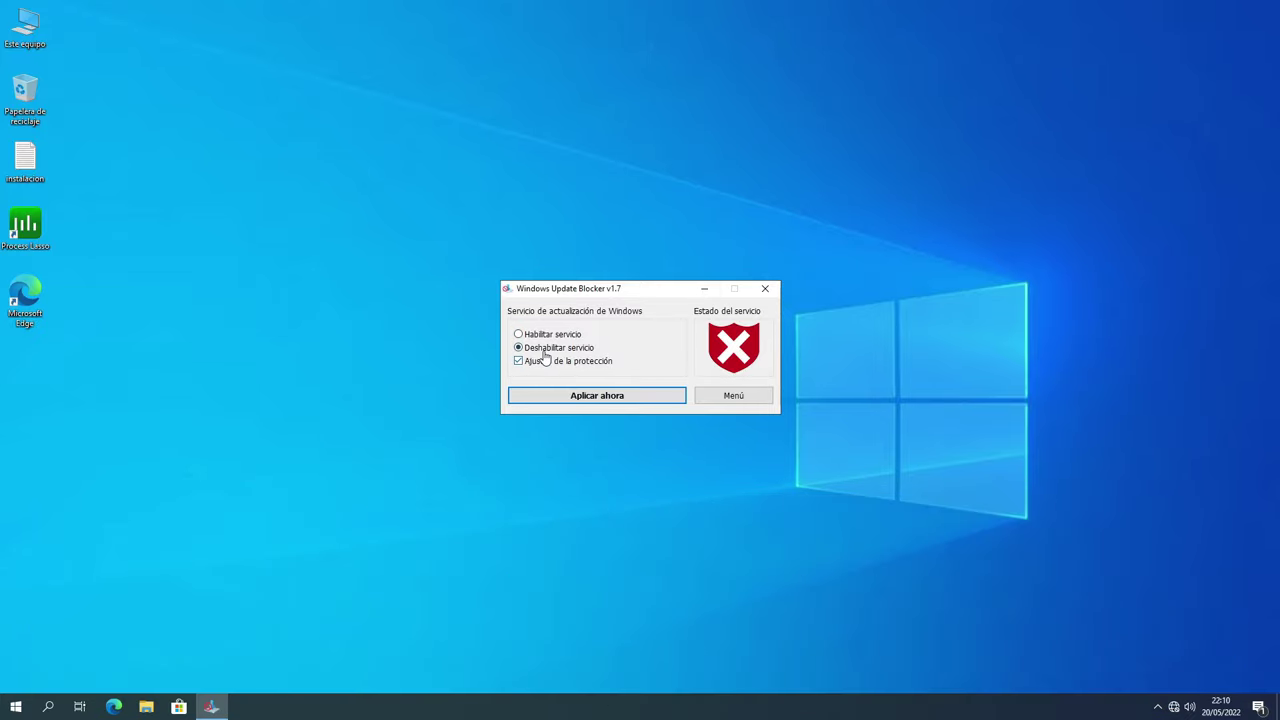
# Step: Close Windows Update Blocker, then view the Defender Control options through Configurar Windows Defender and close that window
pyautogui.click(765, 288)
pyautogui.rightClick(1024, 284)
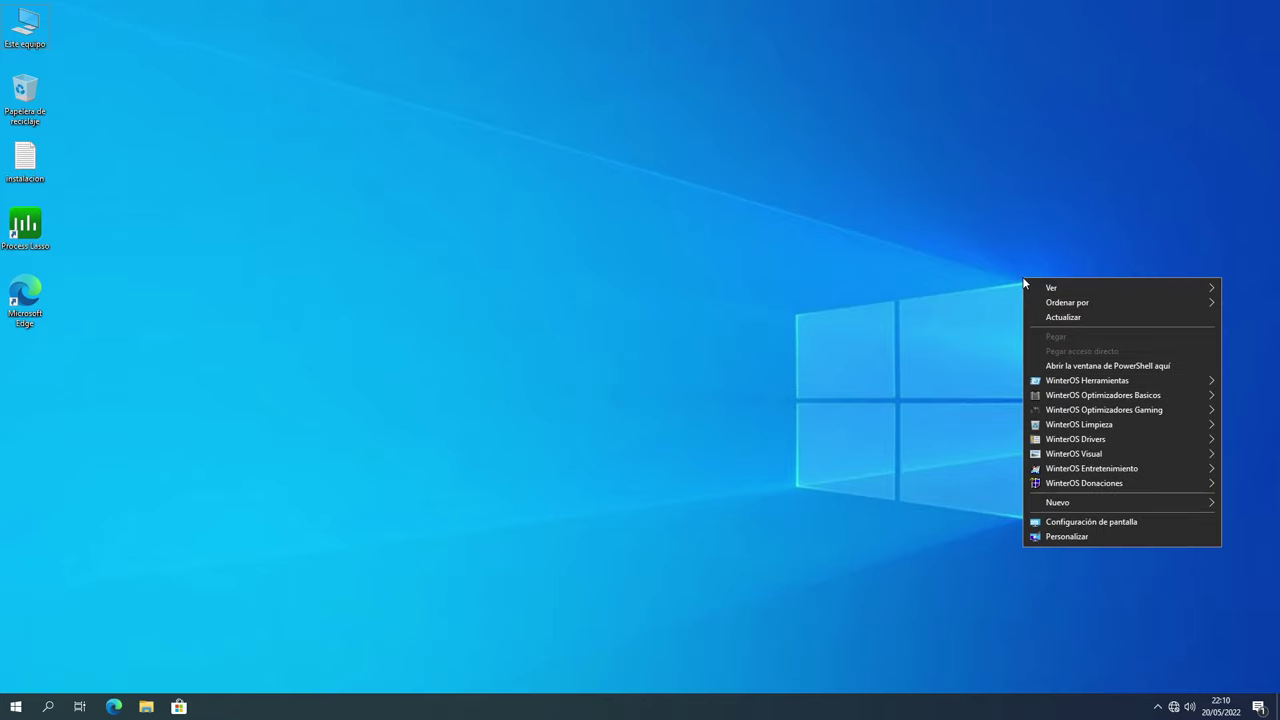
pyautogui.moveTo(1066, 381)
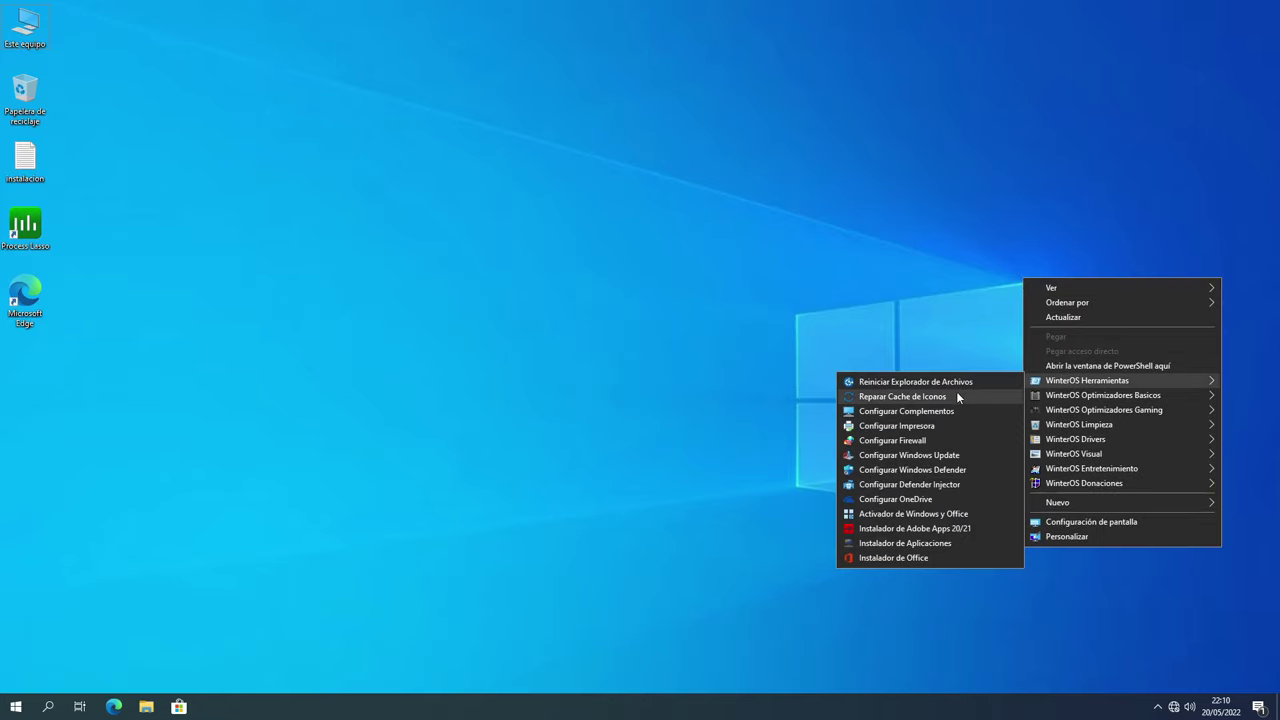
pyautogui.click(890, 472)
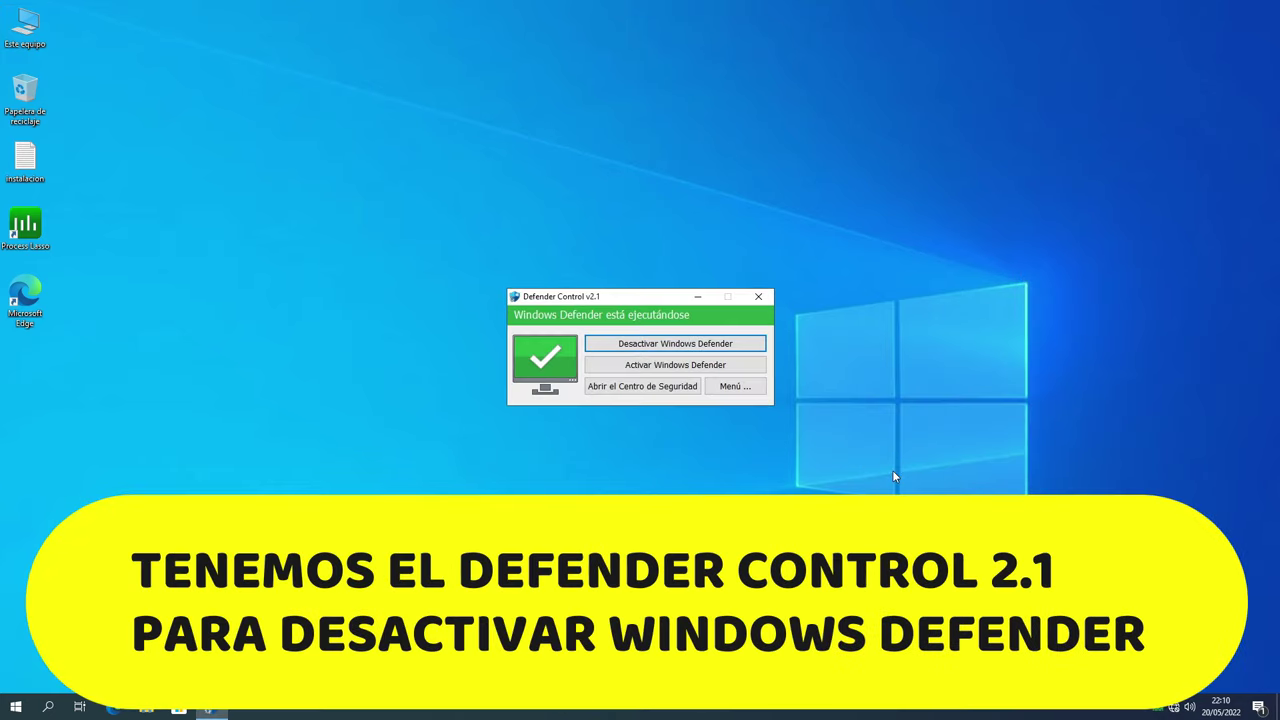
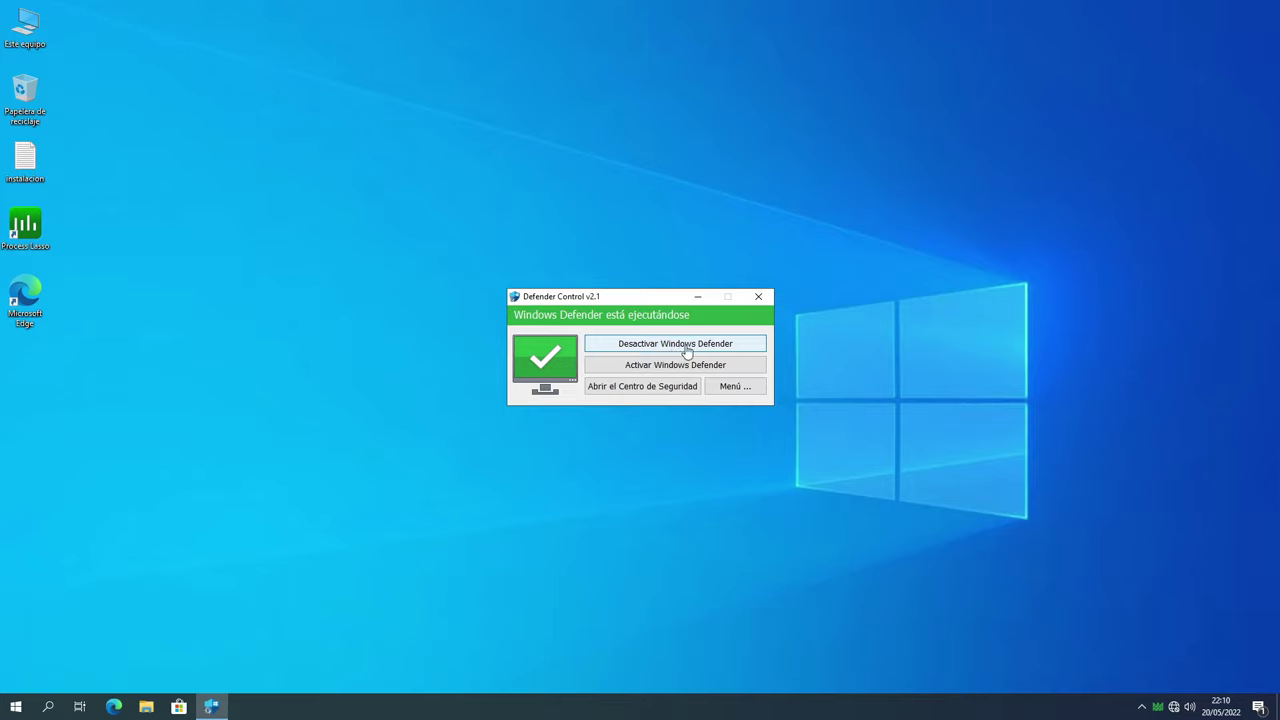
pyautogui.click(758, 296)
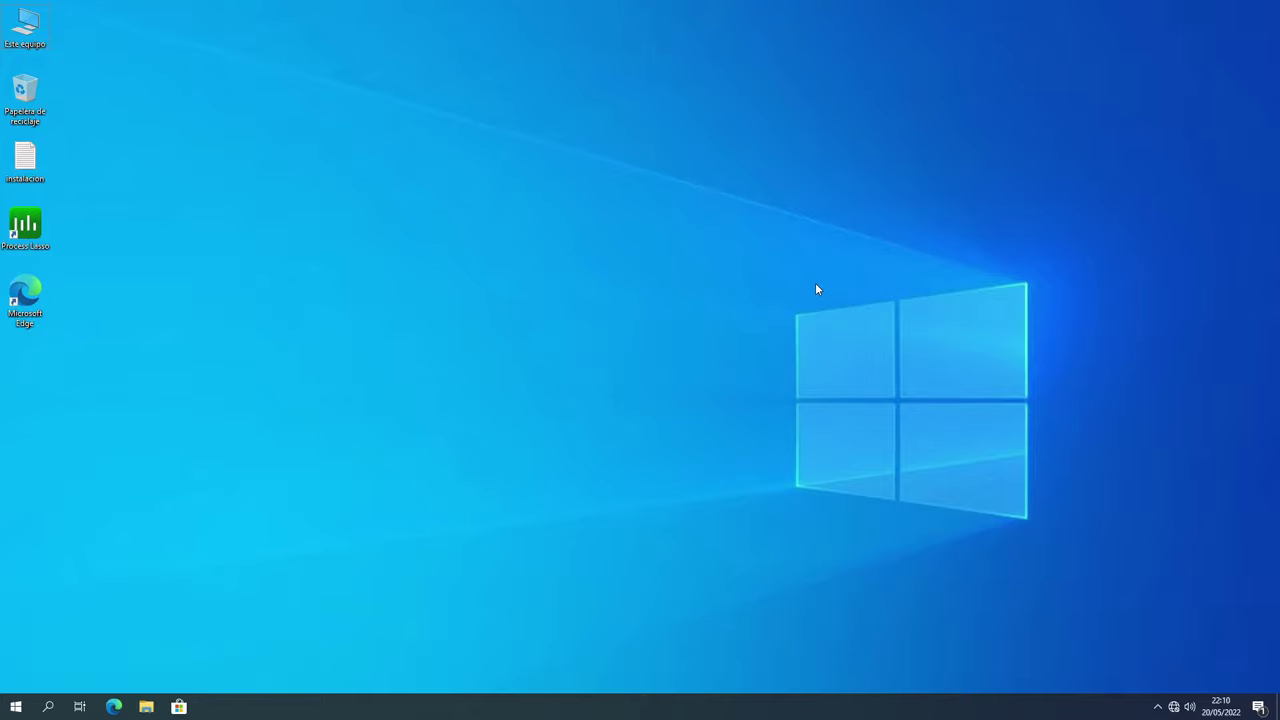
# Step: Review the tools listed under WinterOS Herramientas and WinterOS Optimizadores Basicos in the desktop's extended context menu
pyautogui.rightClick(816, 284)
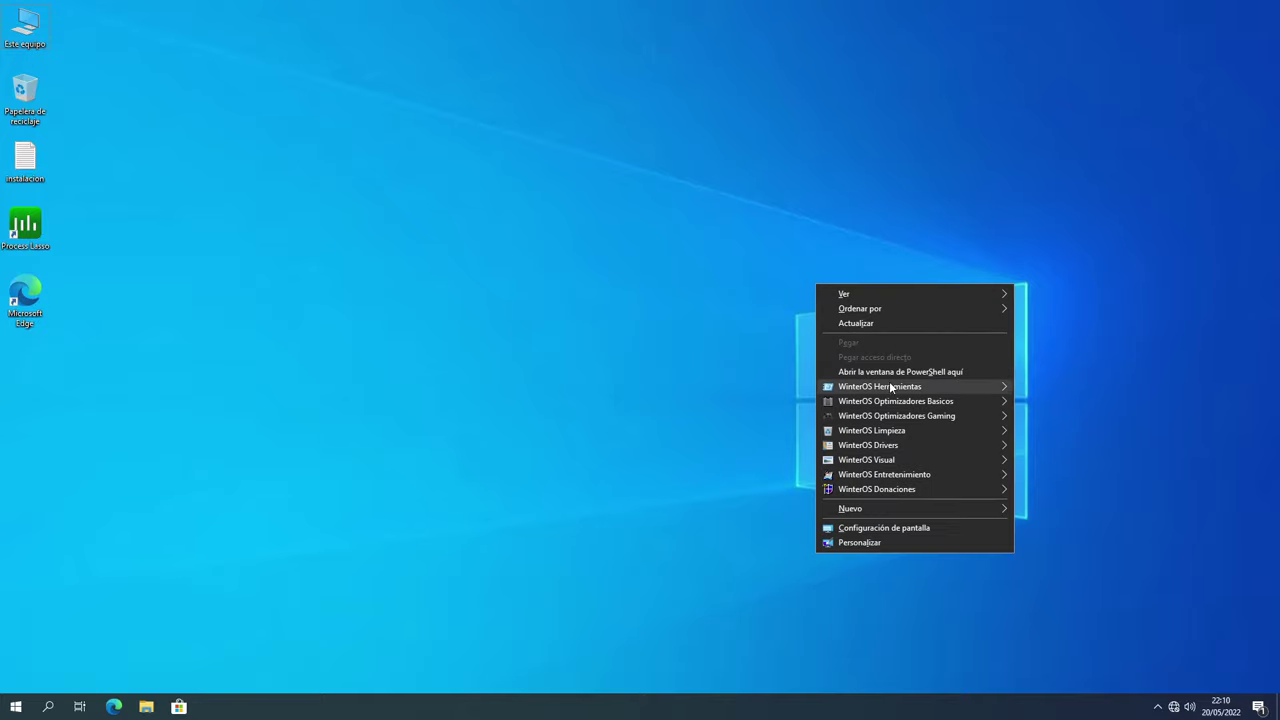
pyautogui.moveTo(890, 387)
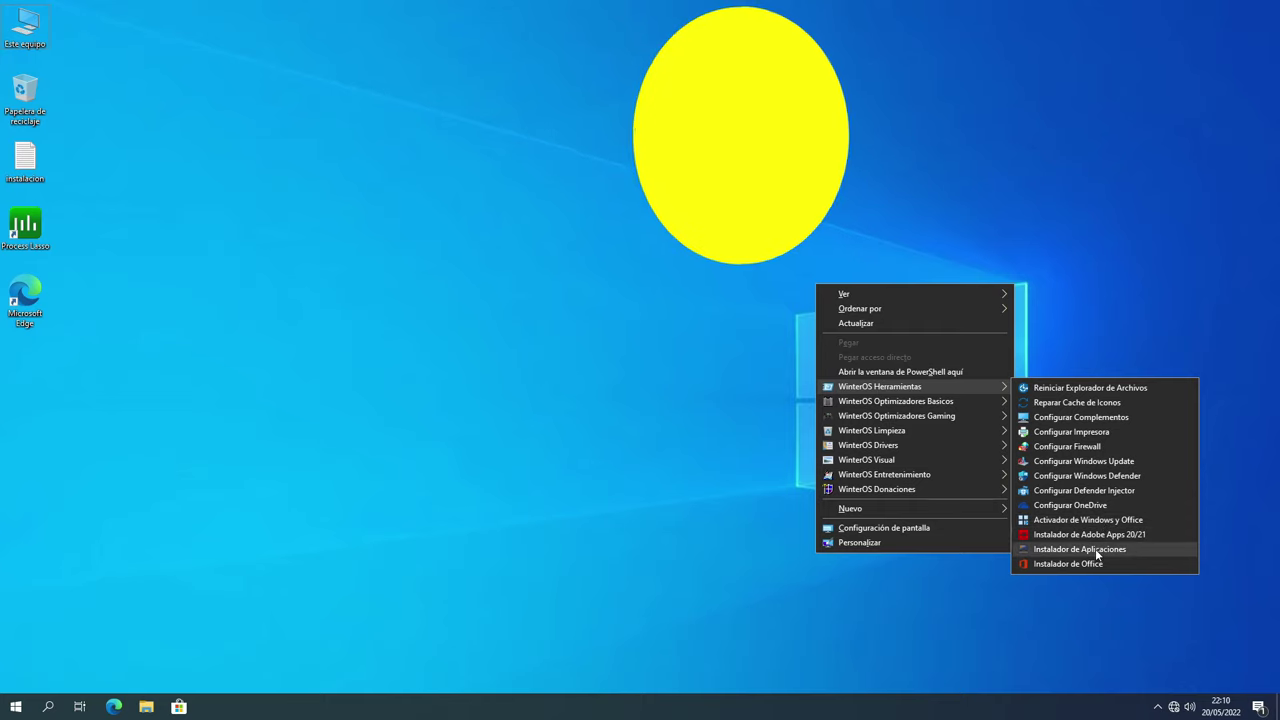
pyautogui.moveTo(960, 481)
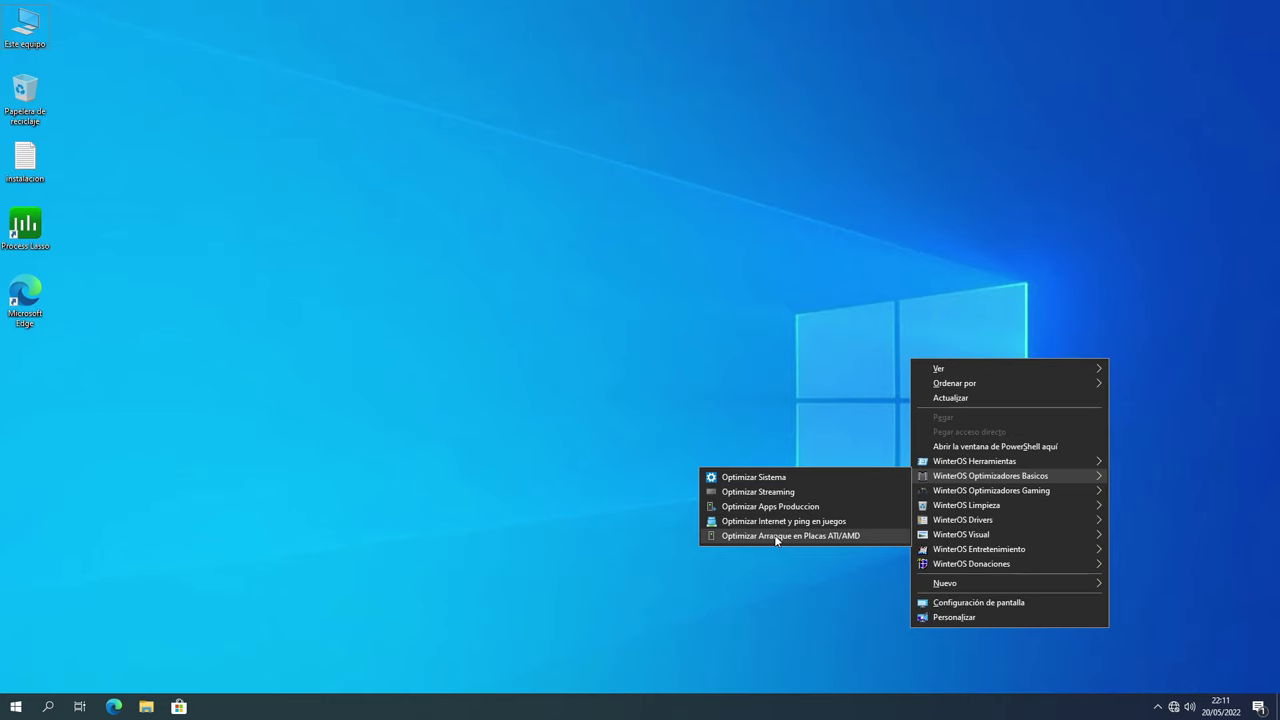
# Step: Examine the options of Optimizador Especial from WinterOS Optimizadores Gaming, then close its console
pyautogui.moveTo(1004, 492)
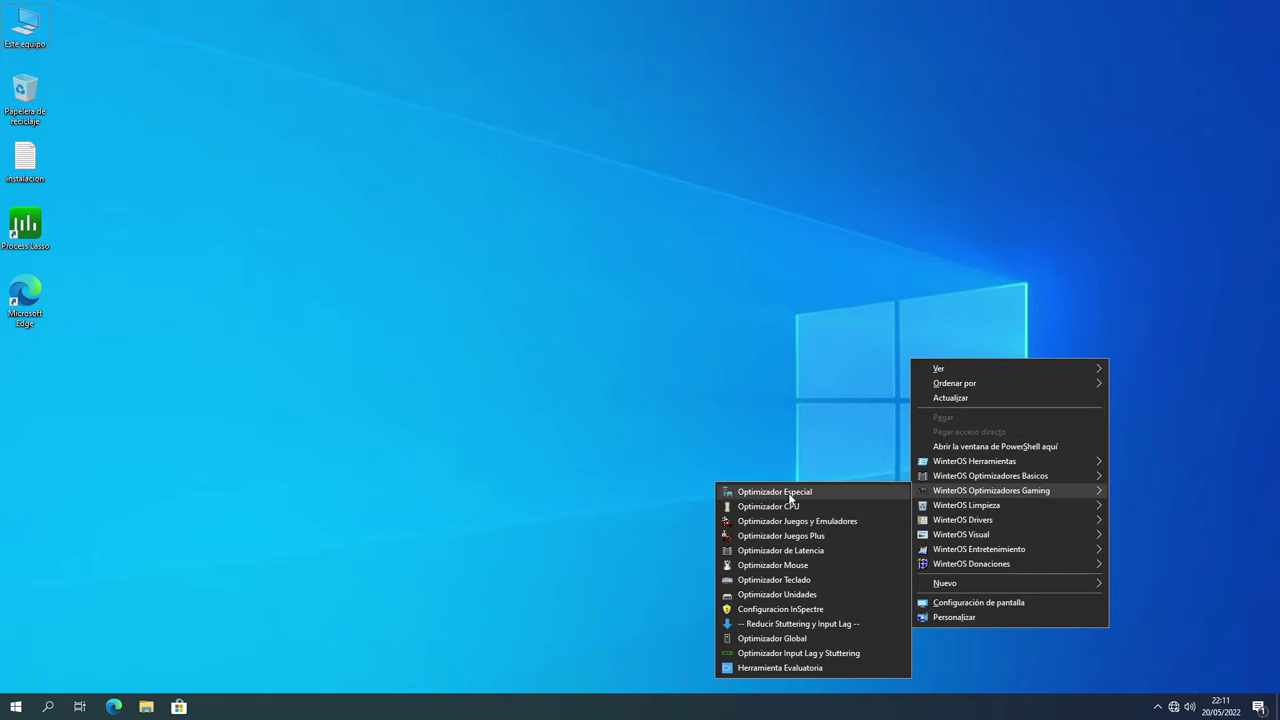
pyautogui.click(789, 492)
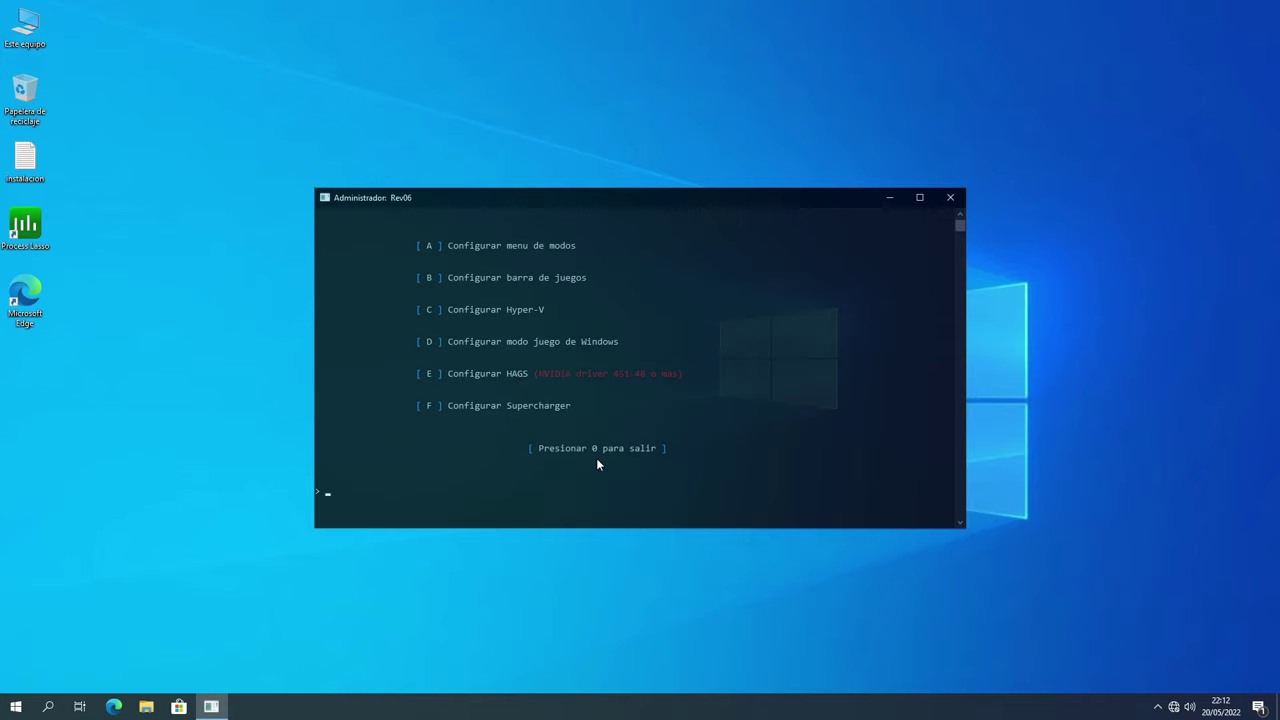
pyautogui.scroll(1, 597, 463)
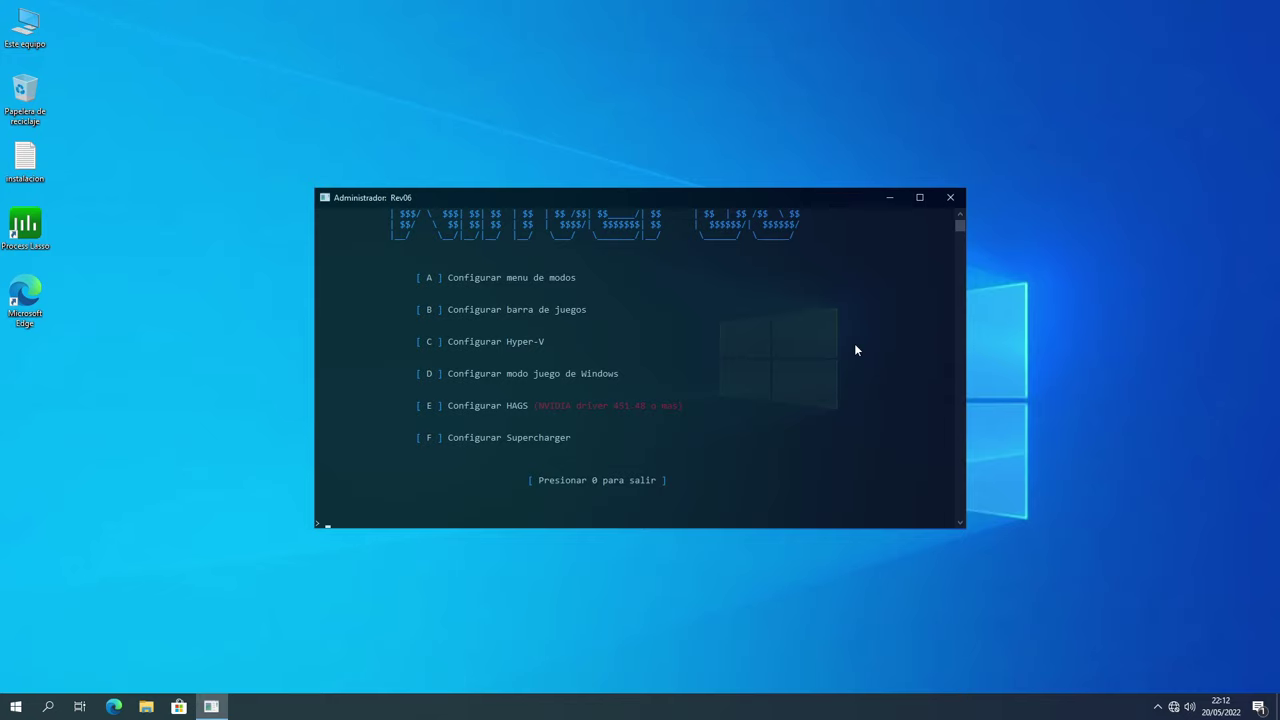
pyautogui.click(951, 198)
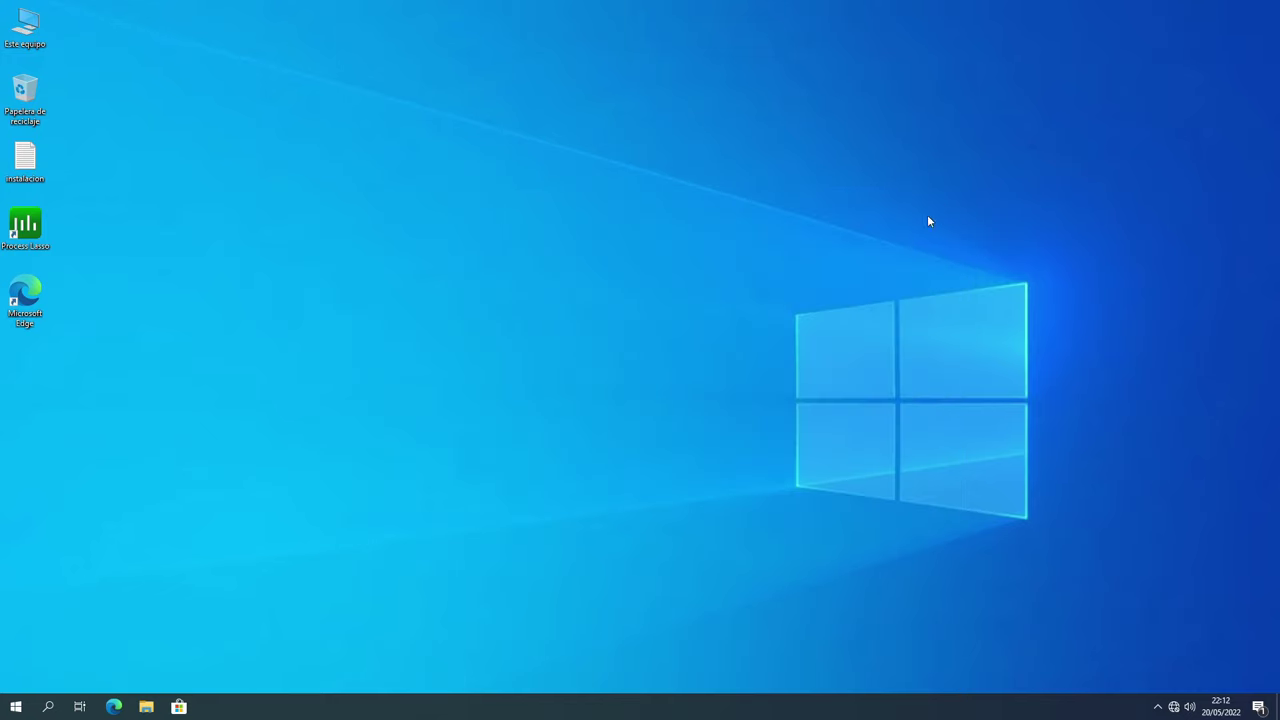
# Step: View the Optimizador CPU choices from WinterOS Optimizadores Gaming and close the console without choosing one
pyautogui.rightClick(840, 265)
pyautogui.moveTo(934, 394)
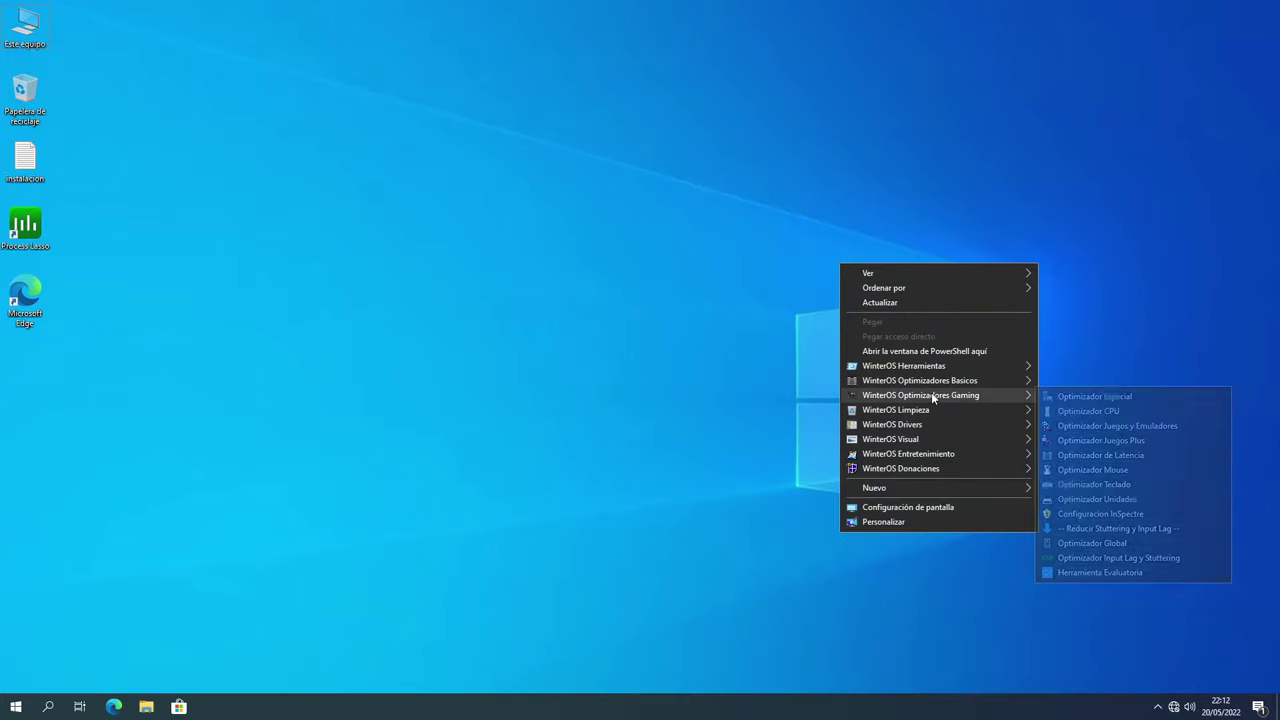
pyautogui.click(1090, 410)
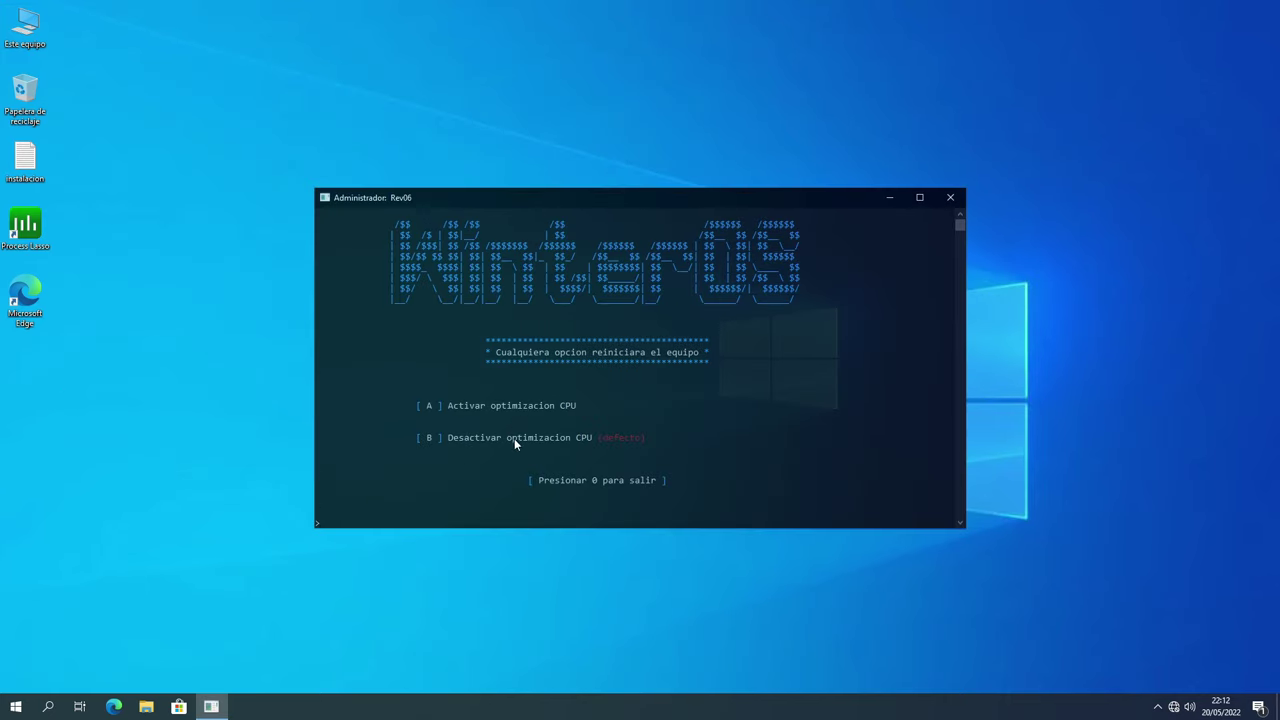
pyautogui.click(951, 198)
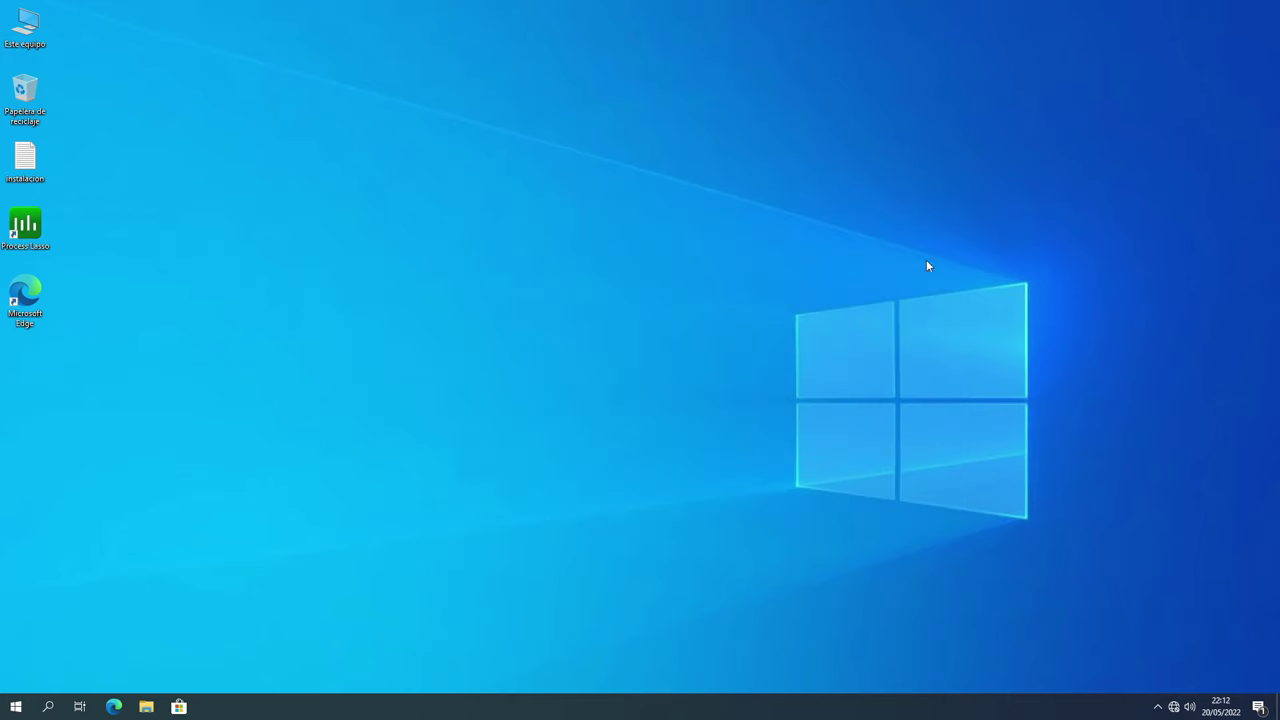
# Step: View the Optimizador Global options from WinterOS Optimizadores Gaming and close the console
pyautogui.rightClick(921, 313)
pyautogui.moveTo(1016, 437)
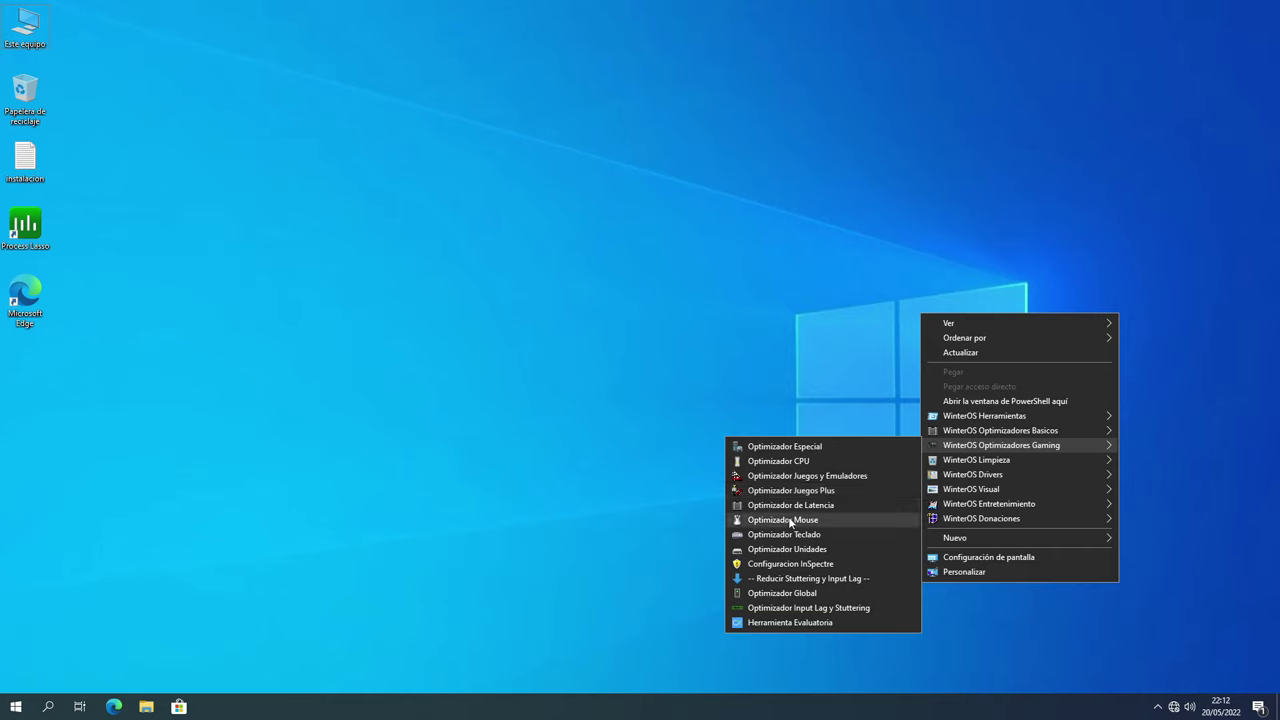
pyautogui.click(784, 593)
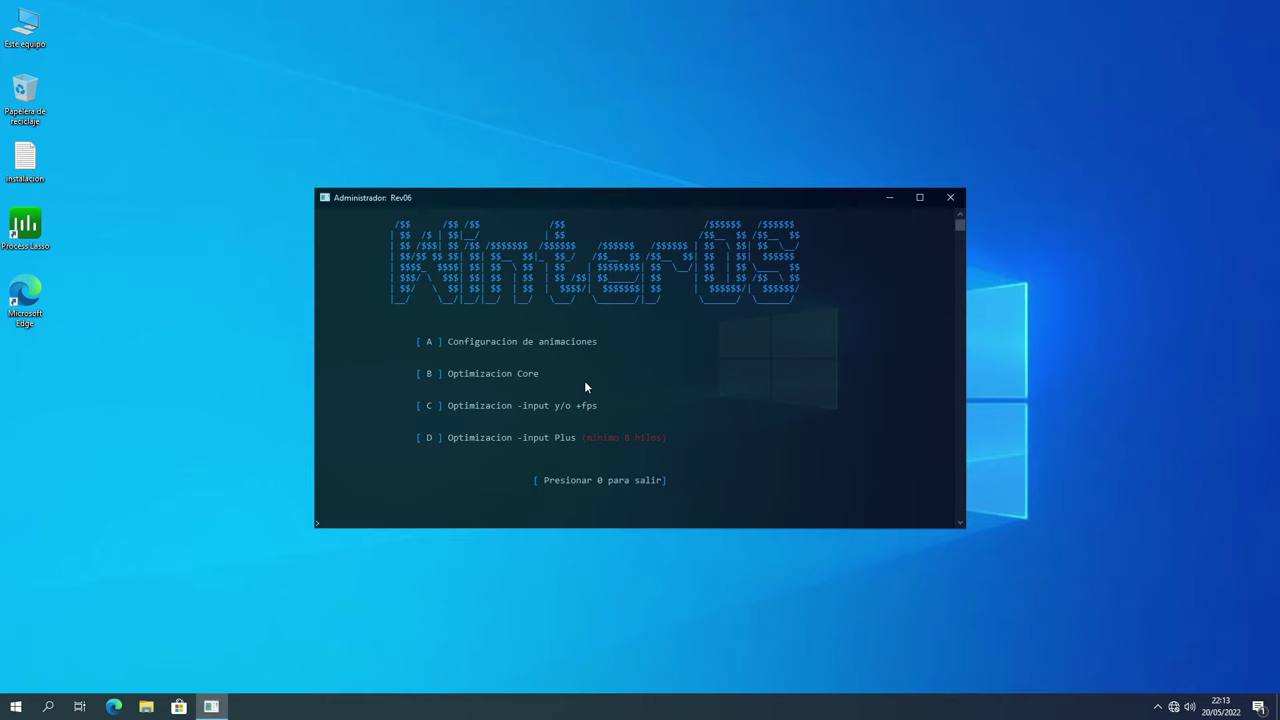
pyautogui.click(952, 198)
# Step: Review the remaining WinterOS Optimizadores Gaming entries and the WinterOS Limpieza and WinterOS Drivers tools in the desktop's context menu
pyautogui.rightClick(785, 293)
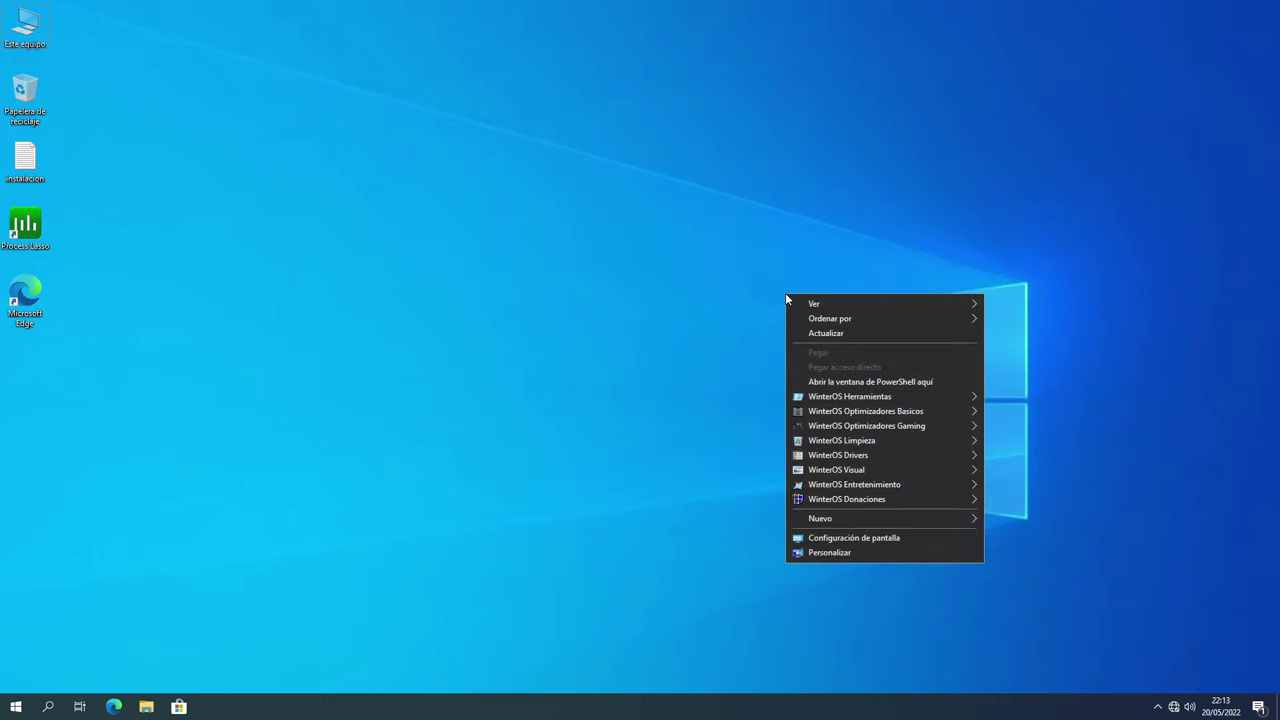
pyautogui.moveTo(888, 431)
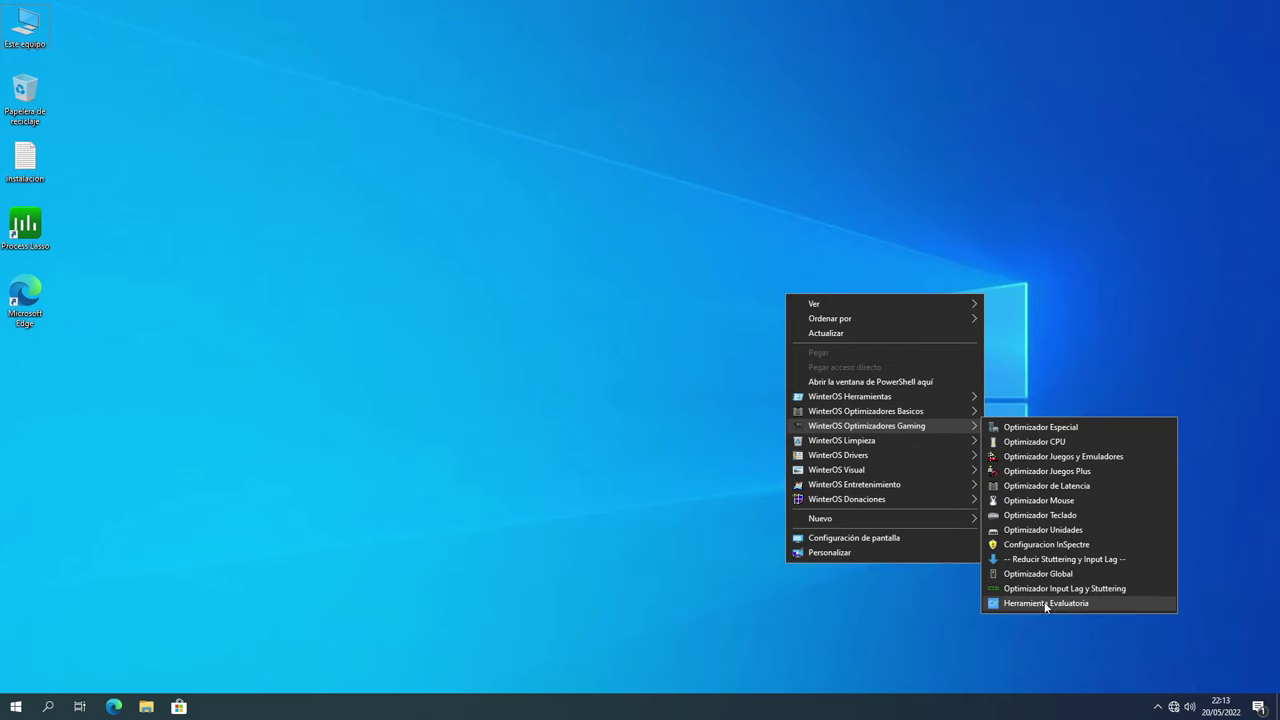
pyautogui.rightClick(847, 578)
pyautogui.moveTo(950, 457)
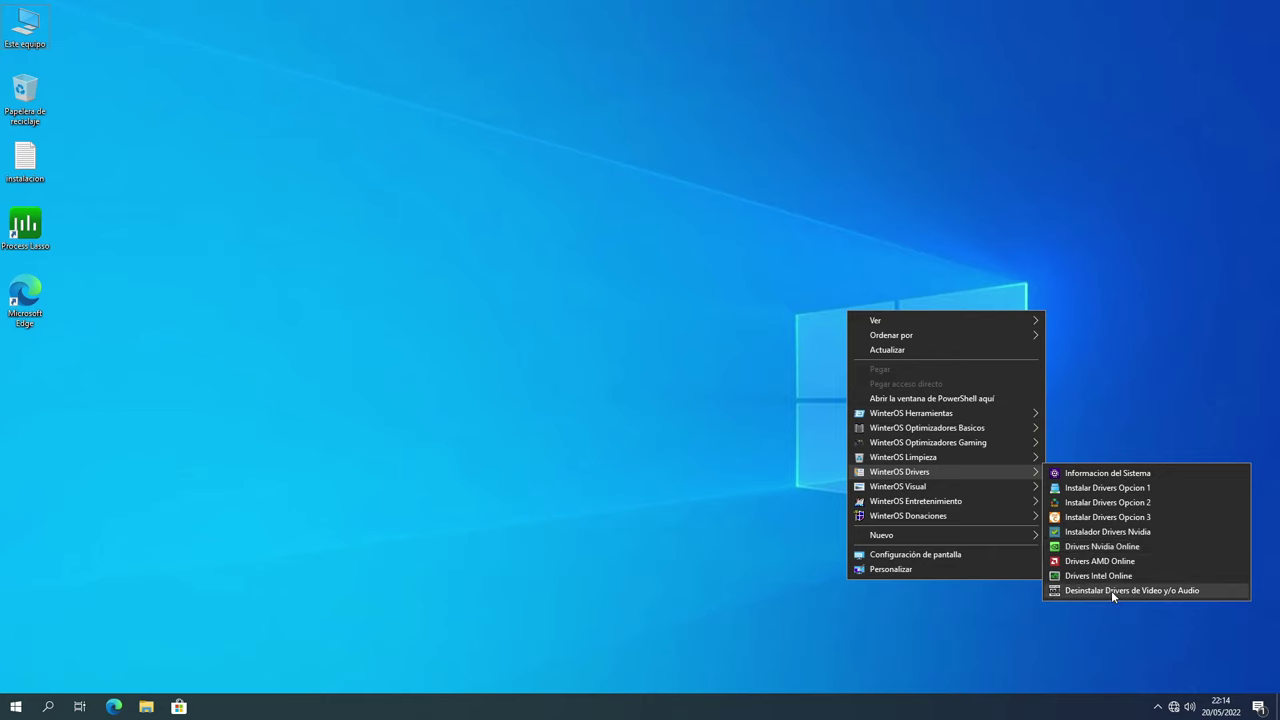
# Step: Launch Configuracion Visualizacion from WinterOS Visual and open its Coloracion del sistema options
pyautogui.moveTo(906, 488)
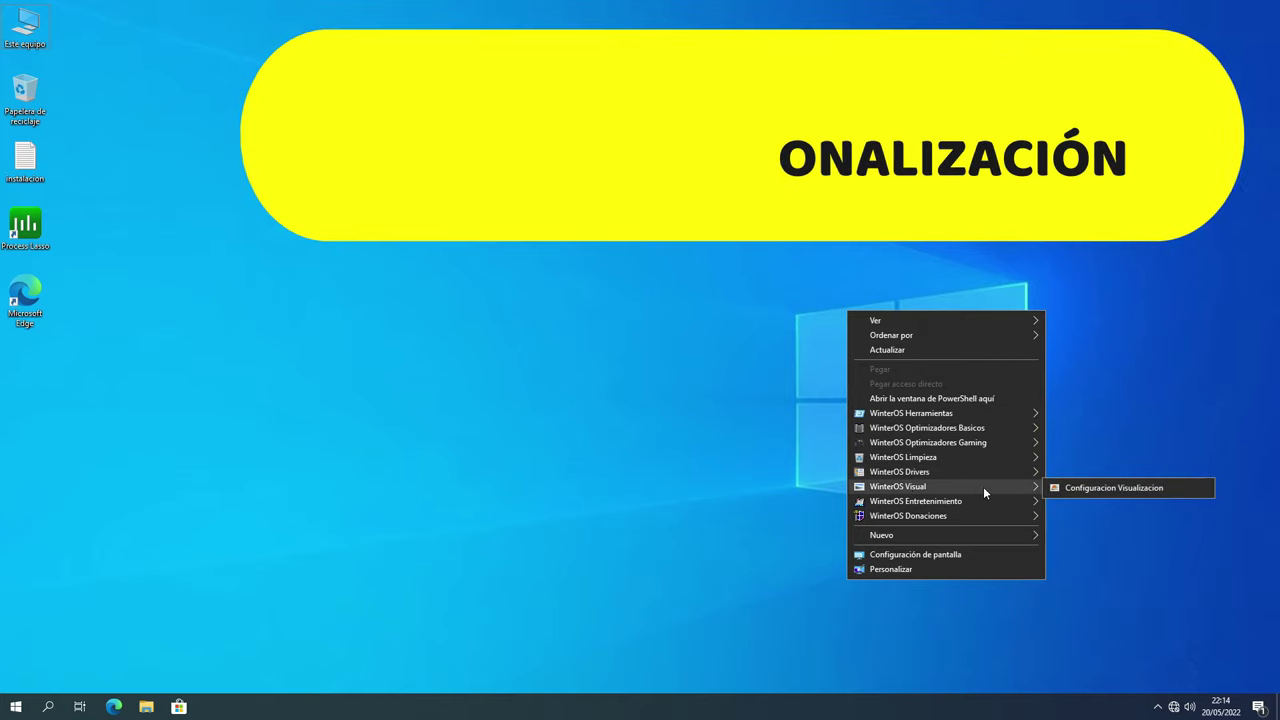
pyautogui.click(1112, 487)
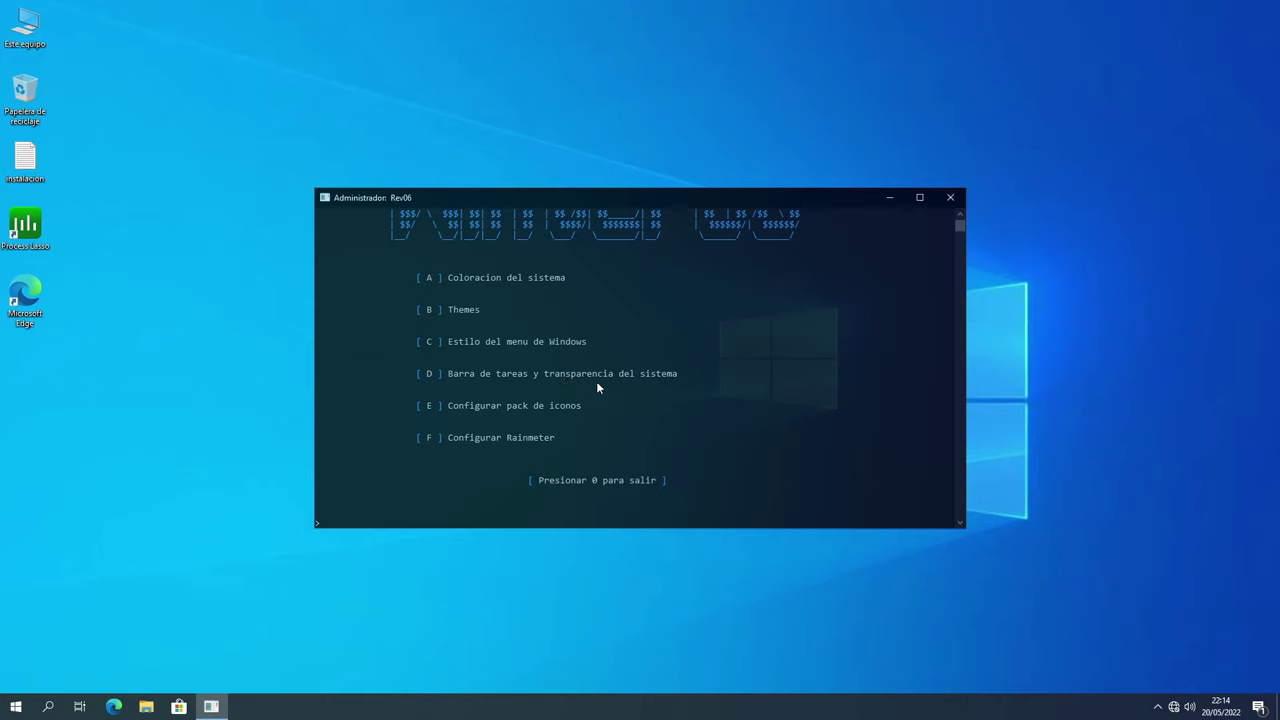
pyautogui.press('a')
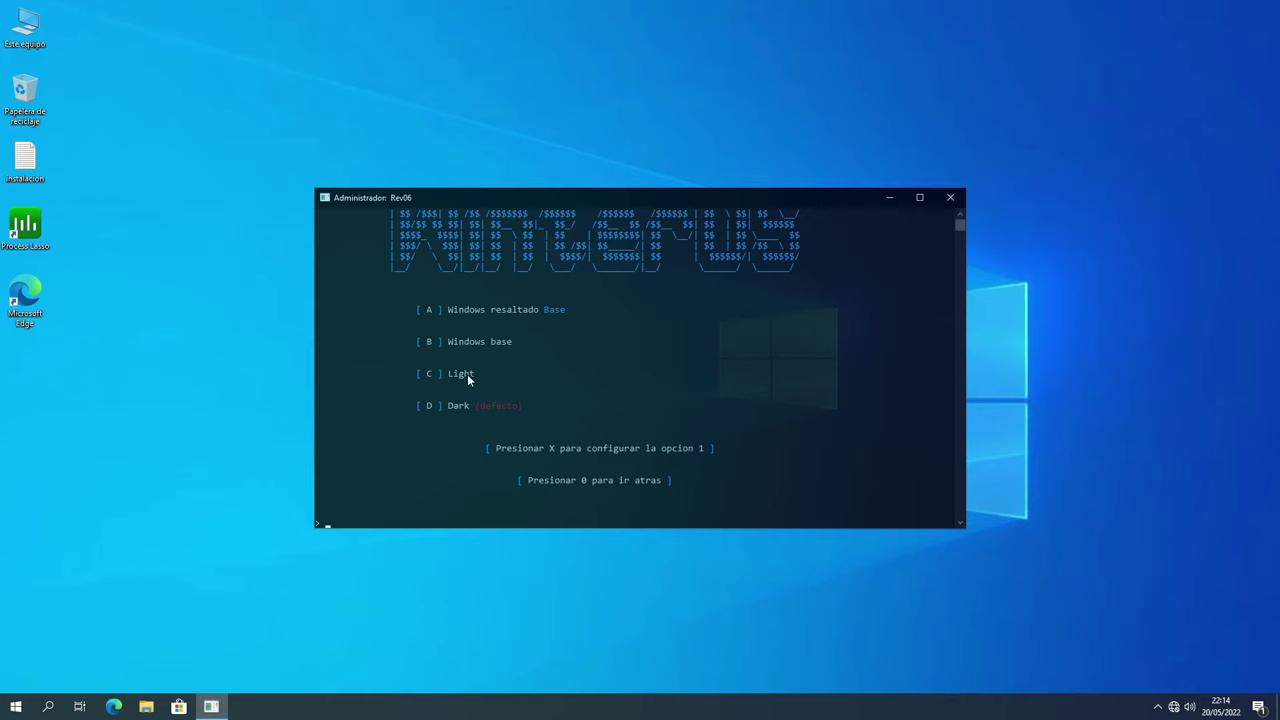
# Step: Apply the Light system coloring and dismiss the prompt asking which application to open with
pyautogui.press('c')
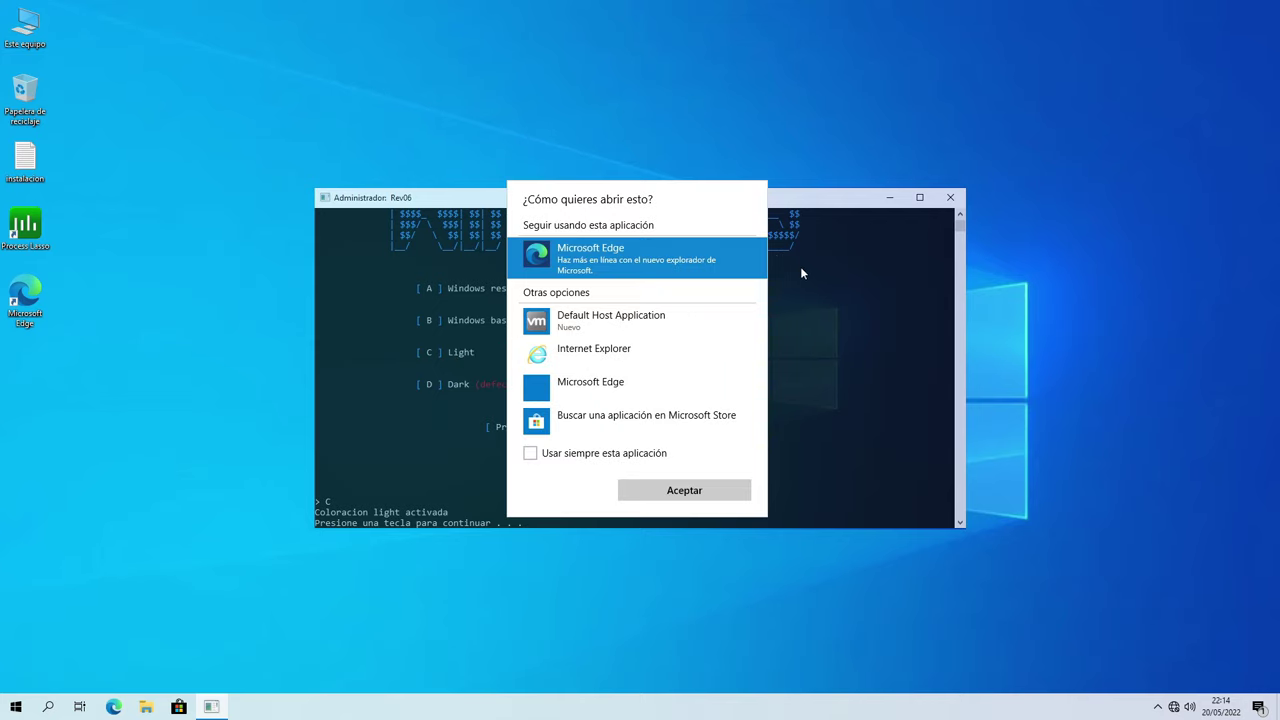
pyautogui.click(611, 588)
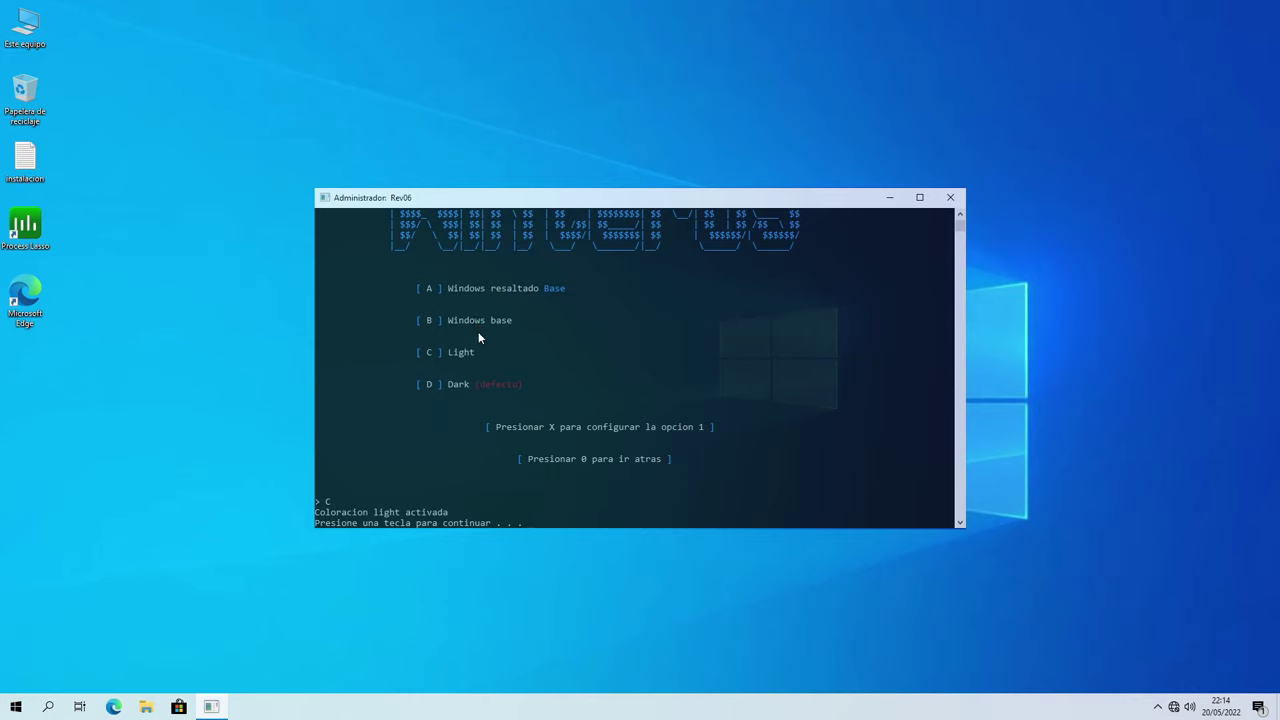
pyautogui.press('Return')
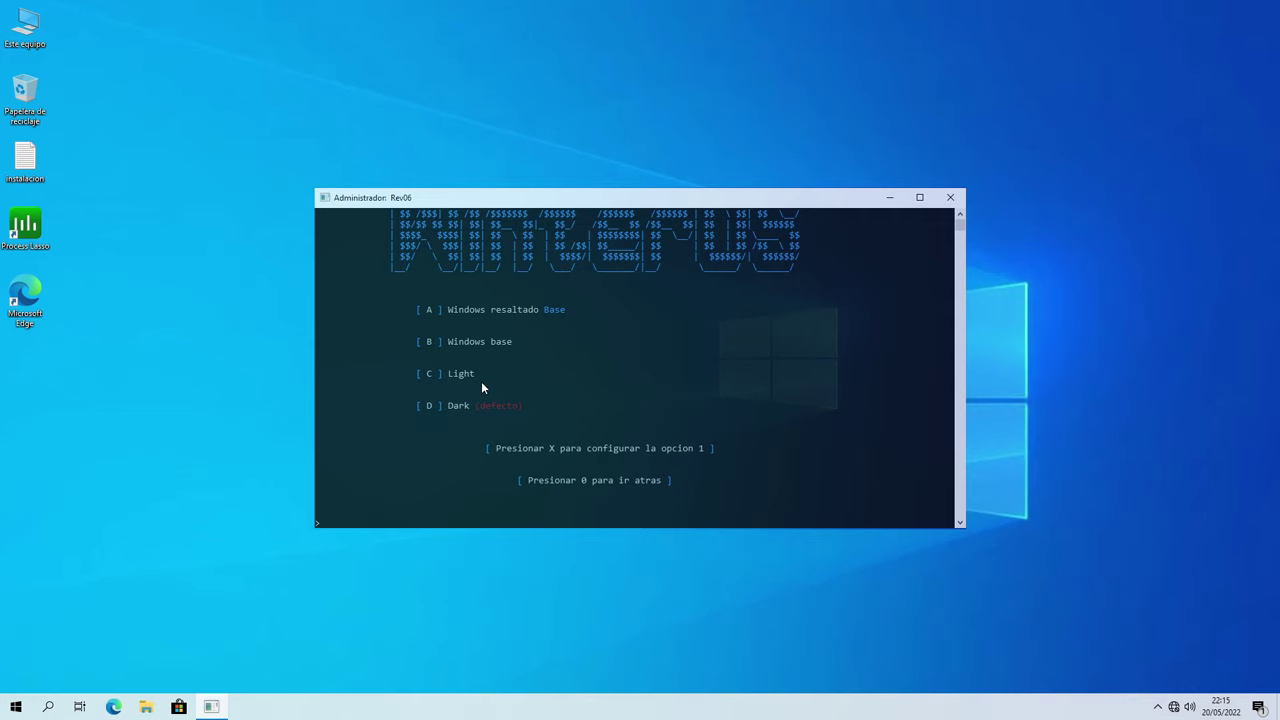
# Step: Activate the Dark system coloring, switch the Windows resaltado option to Dark, and return to the main visual configuration menu
pyautogui.write('D')
pyautogui.press('Return')
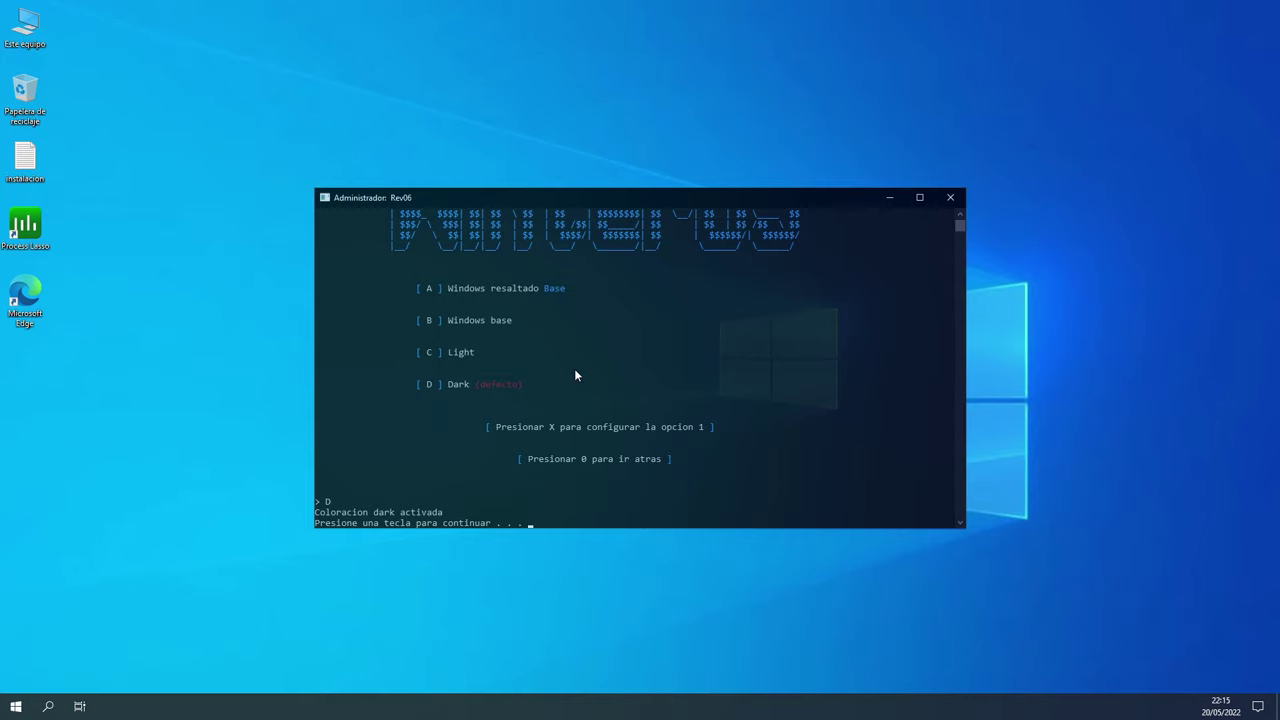
pyautogui.press('Return')
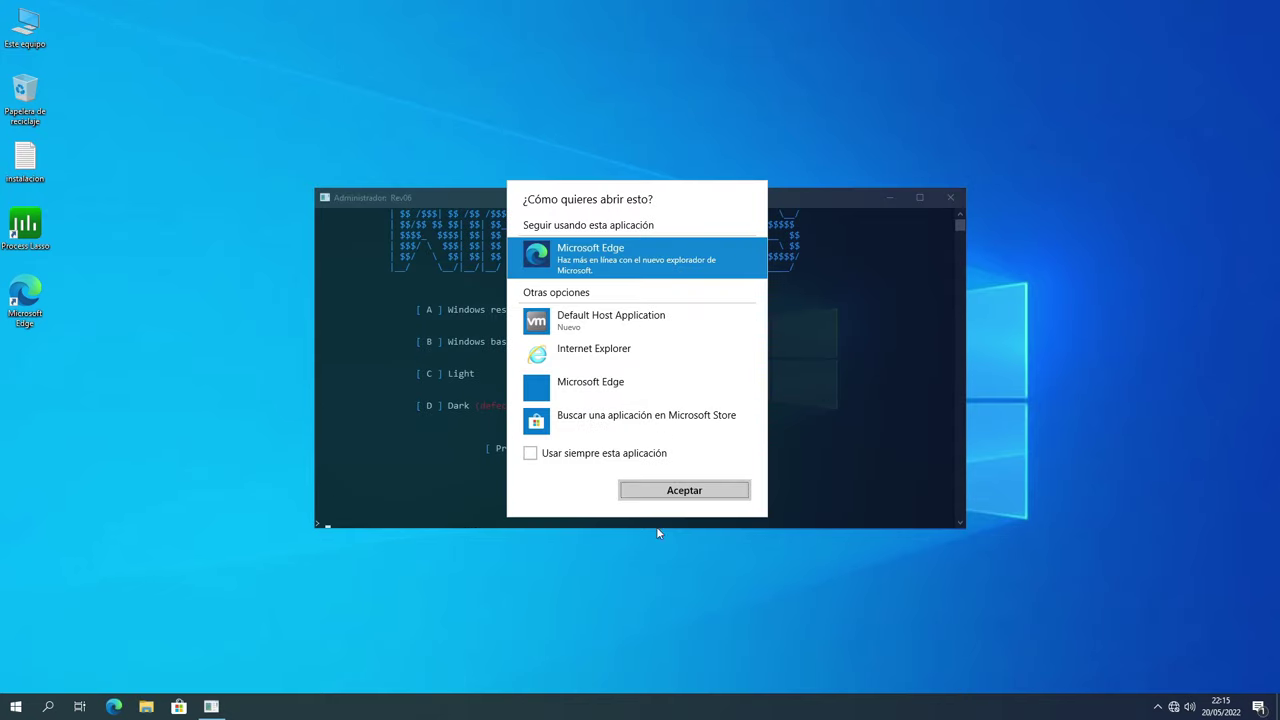
pyautogui.click(656, 524)
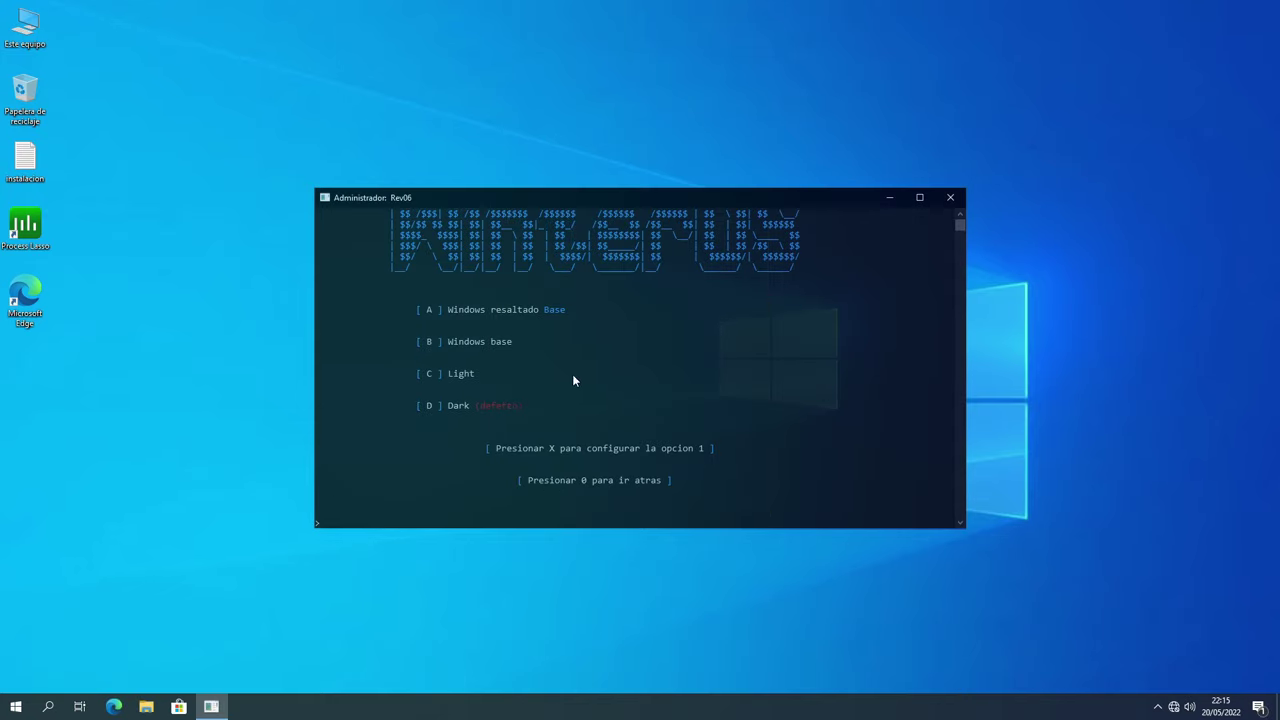
pyautogui.press('d')
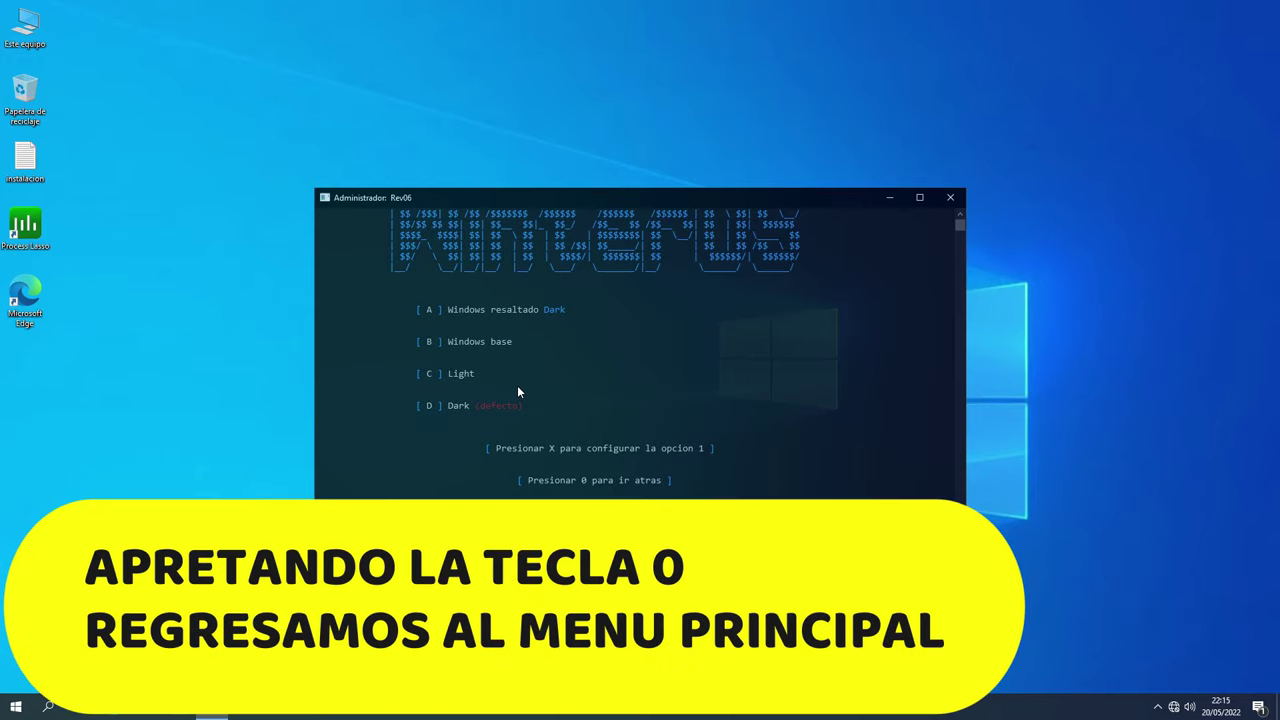
pyautogui.press('0')
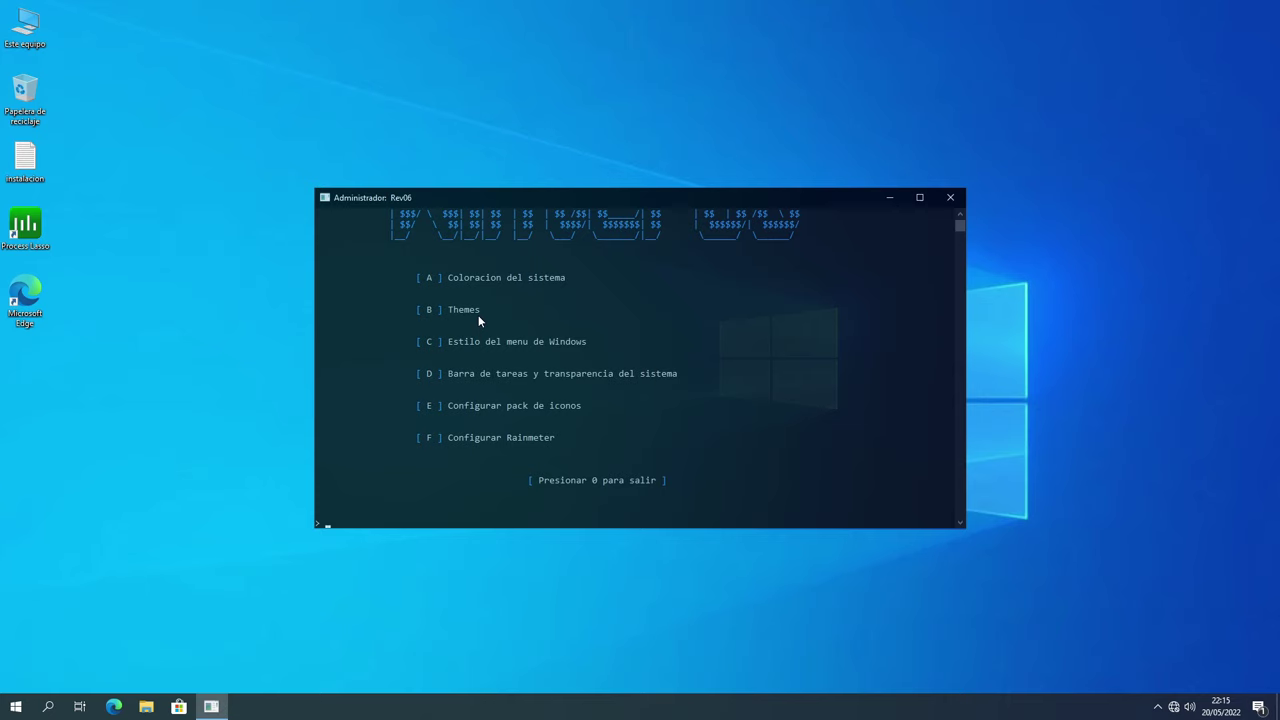
# Step: Activate the Winteros theme from the Themes options and return to the main visual configuration menu
pyautogui.press('b')
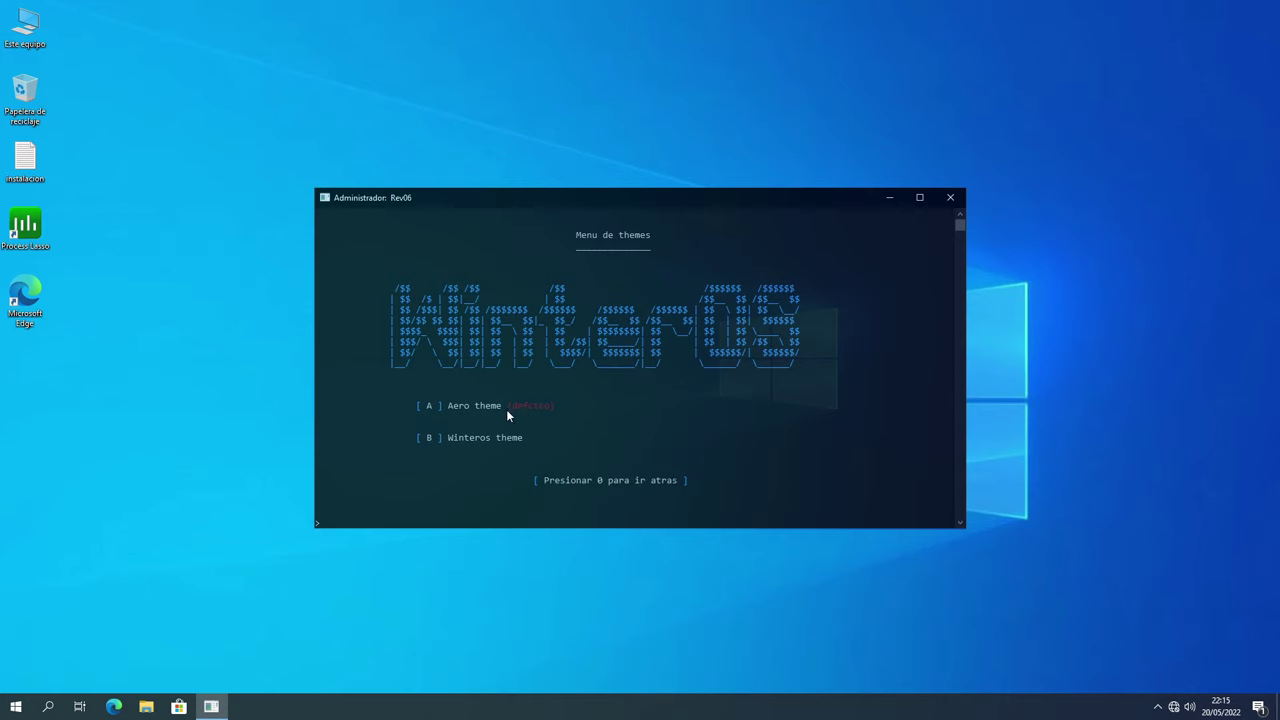
pyautogui.write('B')
pyautogui.press('Return')
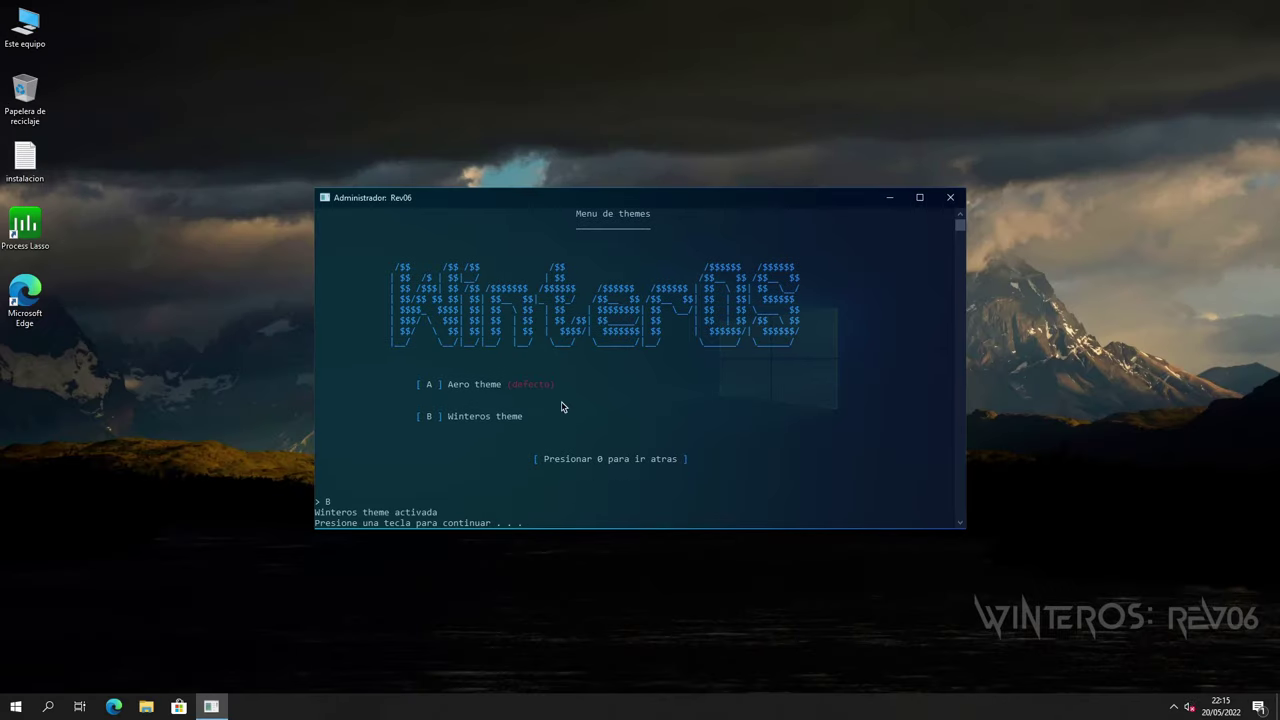
pyautogui.press('Escape')
pyautogui.press('Return')
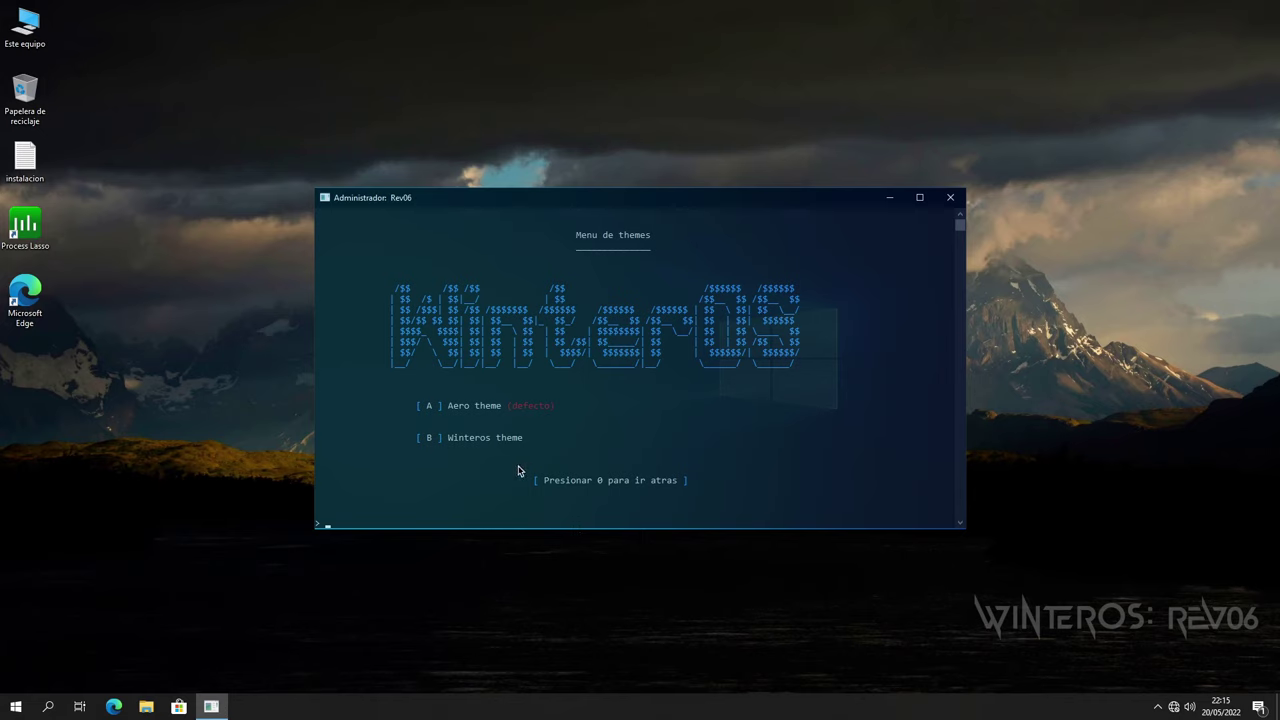
pyautogui.write('0')
pyautogui.press('Return')
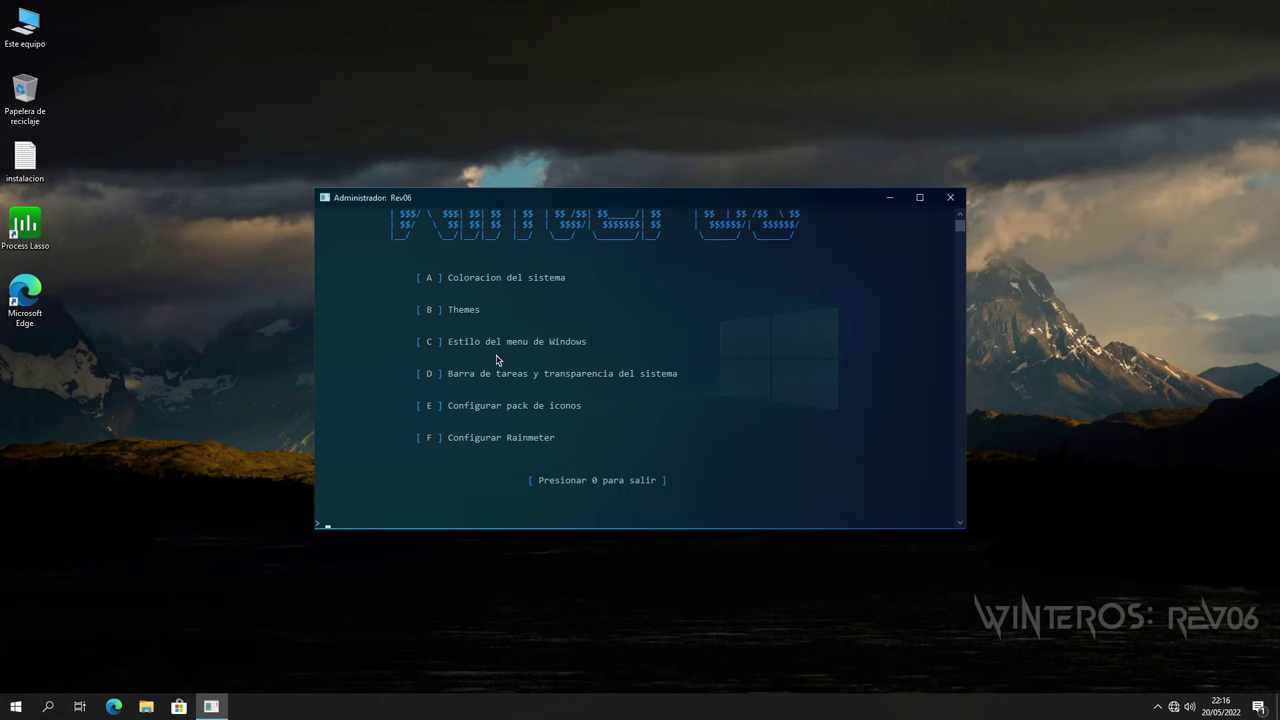
# Step: Activate Opcion v1 under Estilo del menu de Windows
pyautogui.press('c')
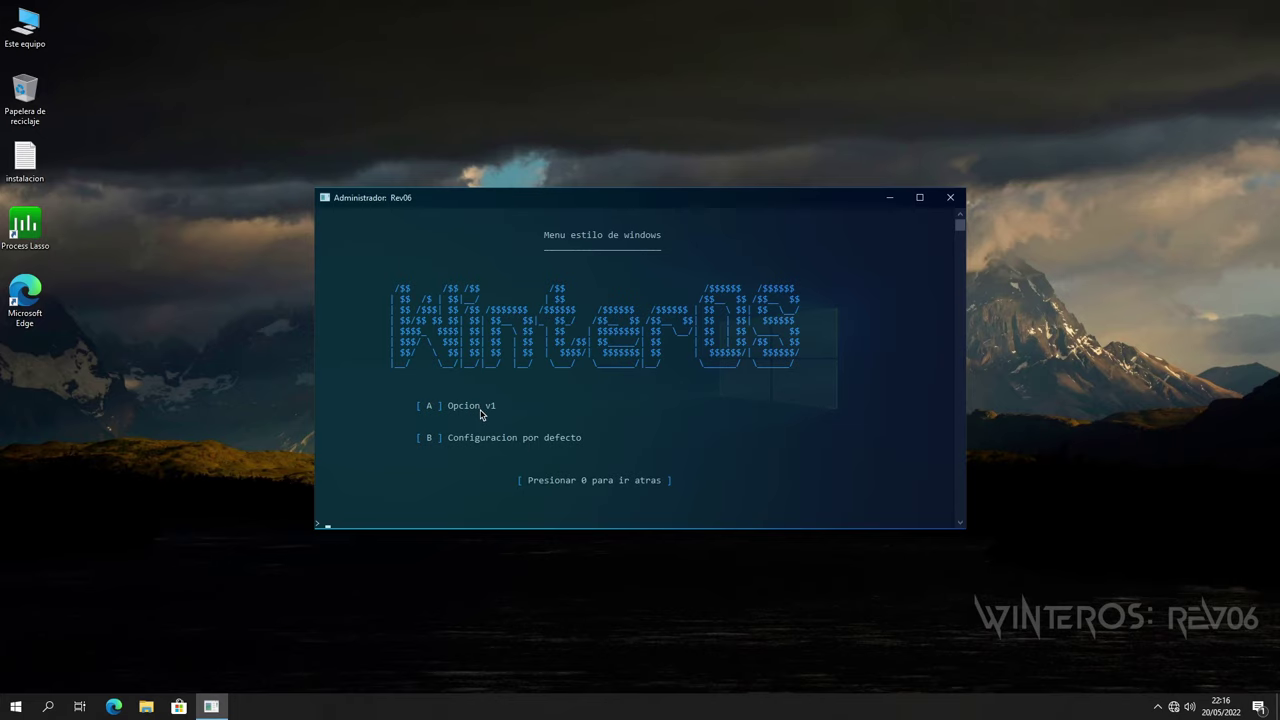
pyautogui.write('A')
pyautogui.press('Return')
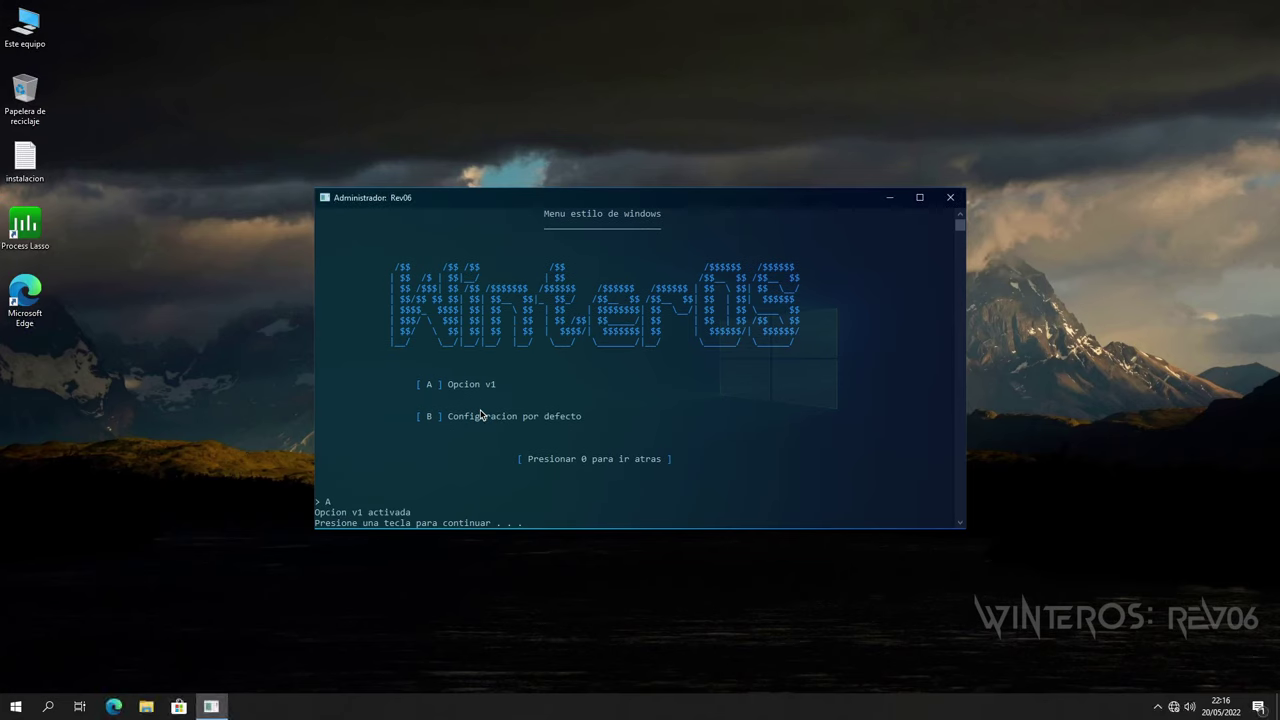
pyautogui.click(537, 517)
pyautogui.press('Return')
# Step: Open the Windows Start menu to examine its style, and close it again
pyautogui.click(20, 708)
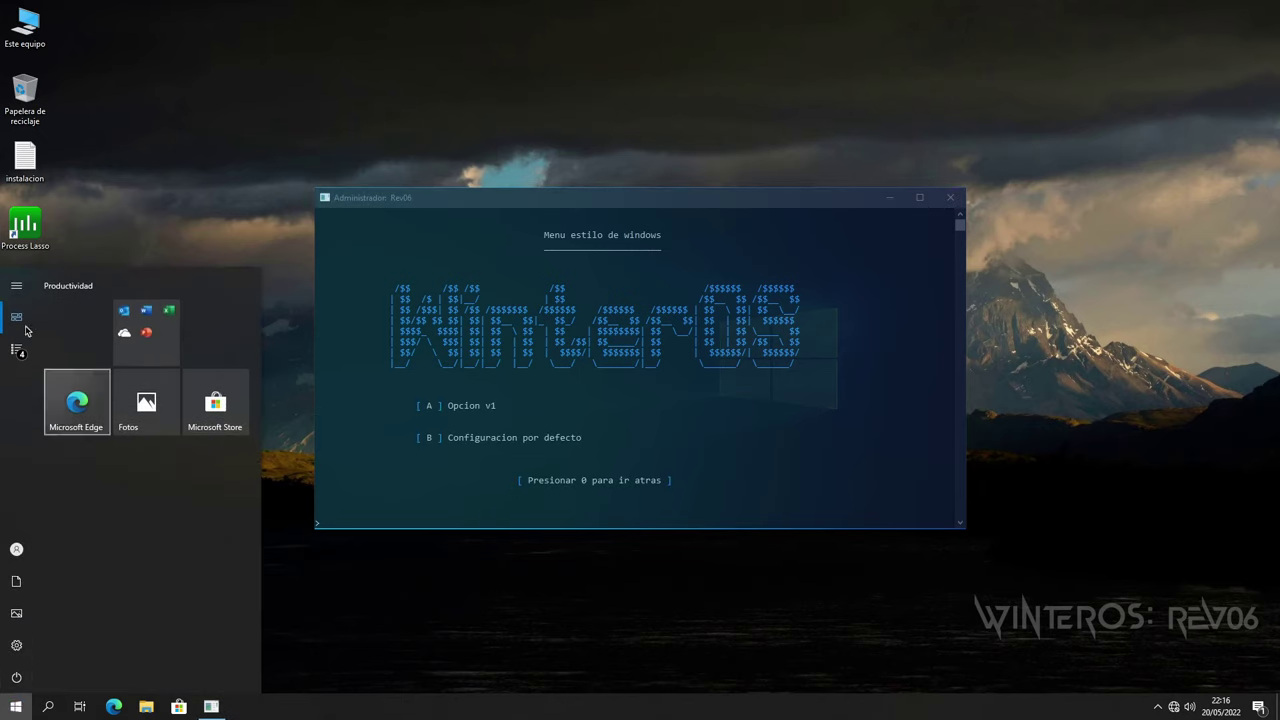
pyautogui.moveTo(112, 480)
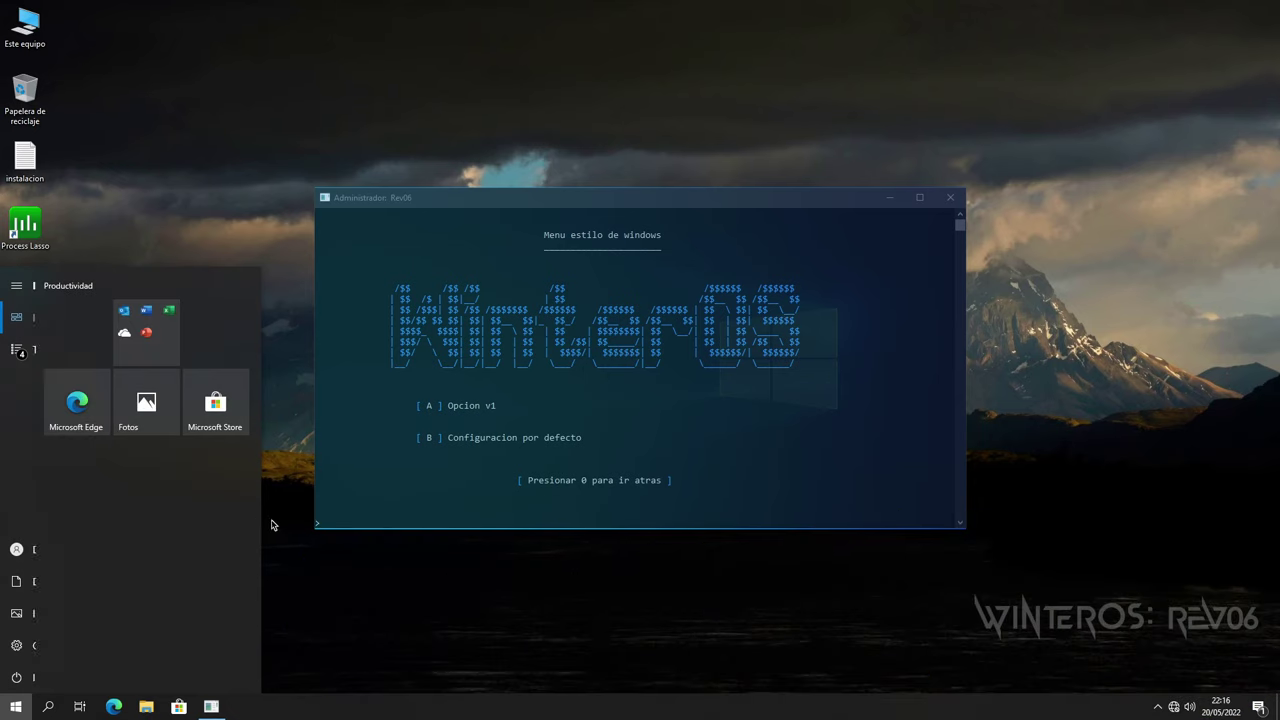
pyautogui.click(699, 424)
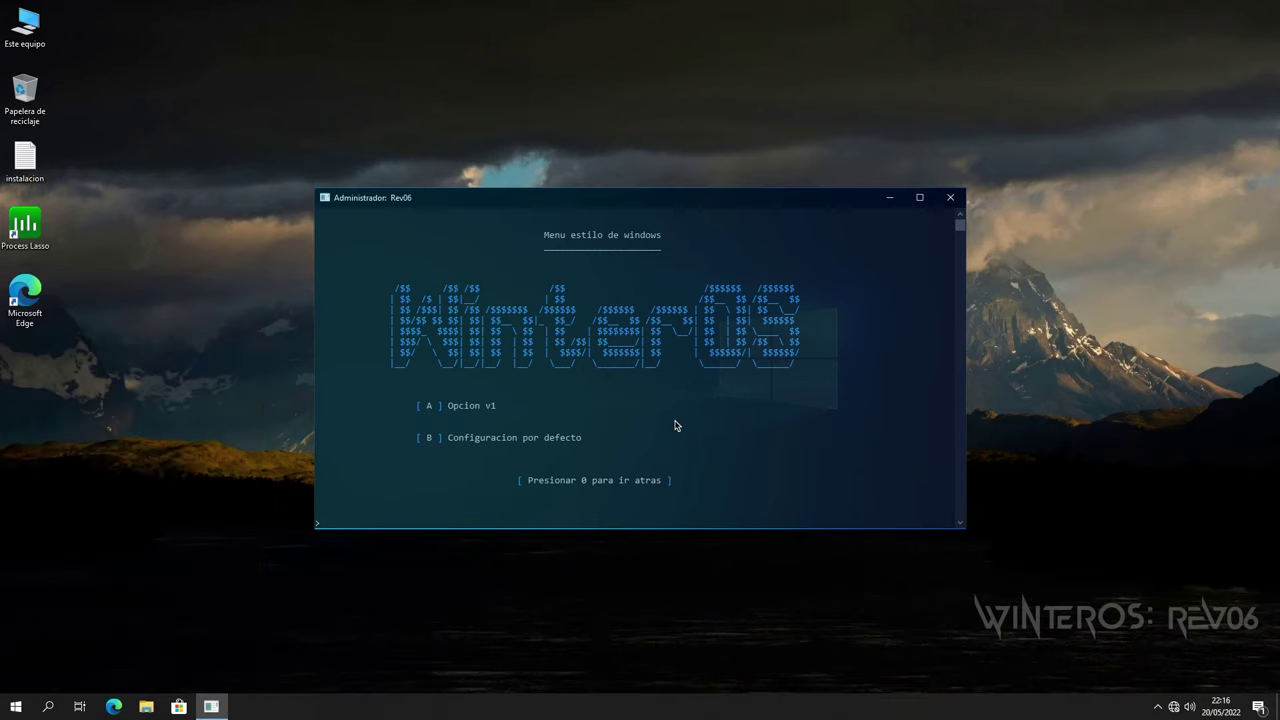
# Step: View the Barra de tareas y transparencia del sistema options and return to the main visual configuration menu
pyautogui.press('0')
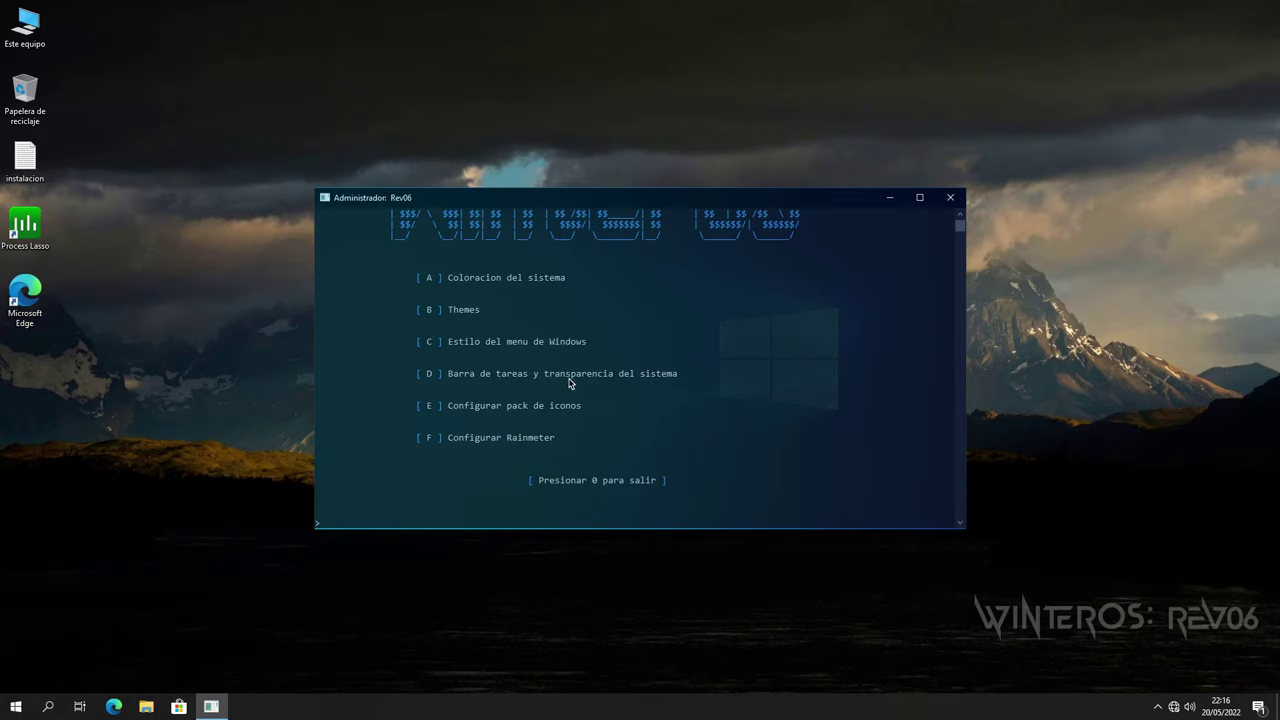
pyautogui.press('d')
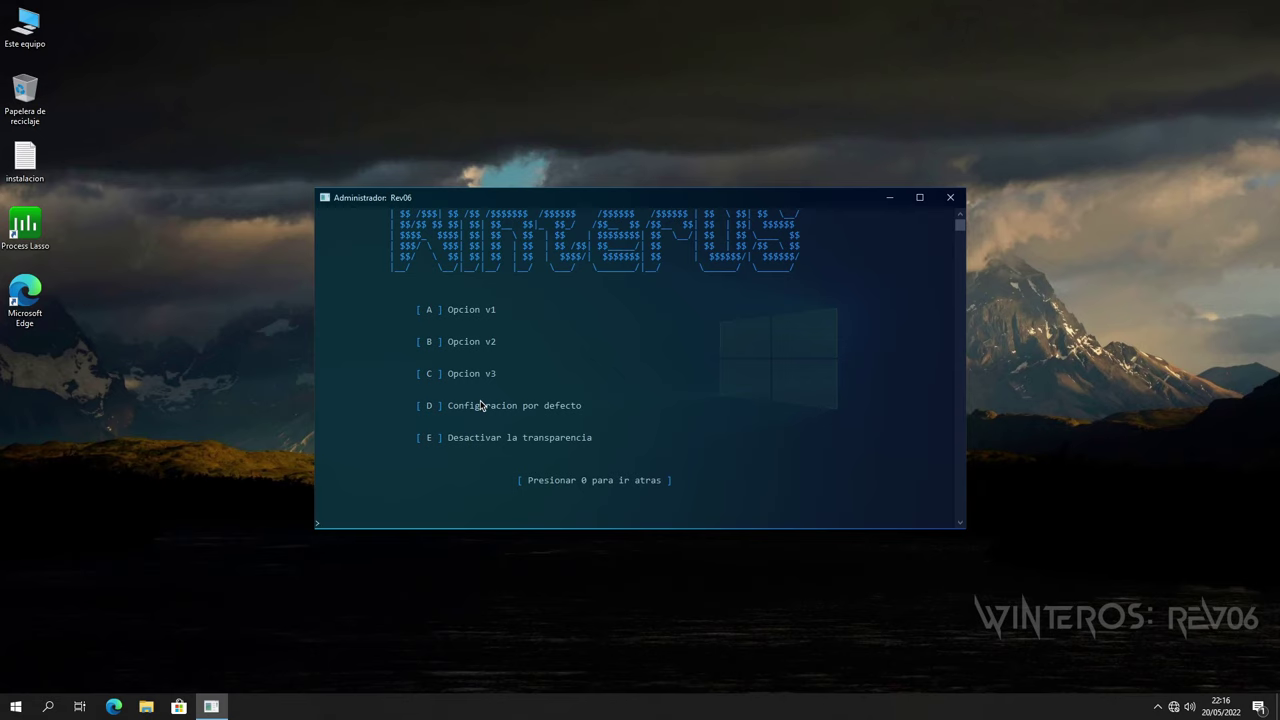
pyautogui.press('0')
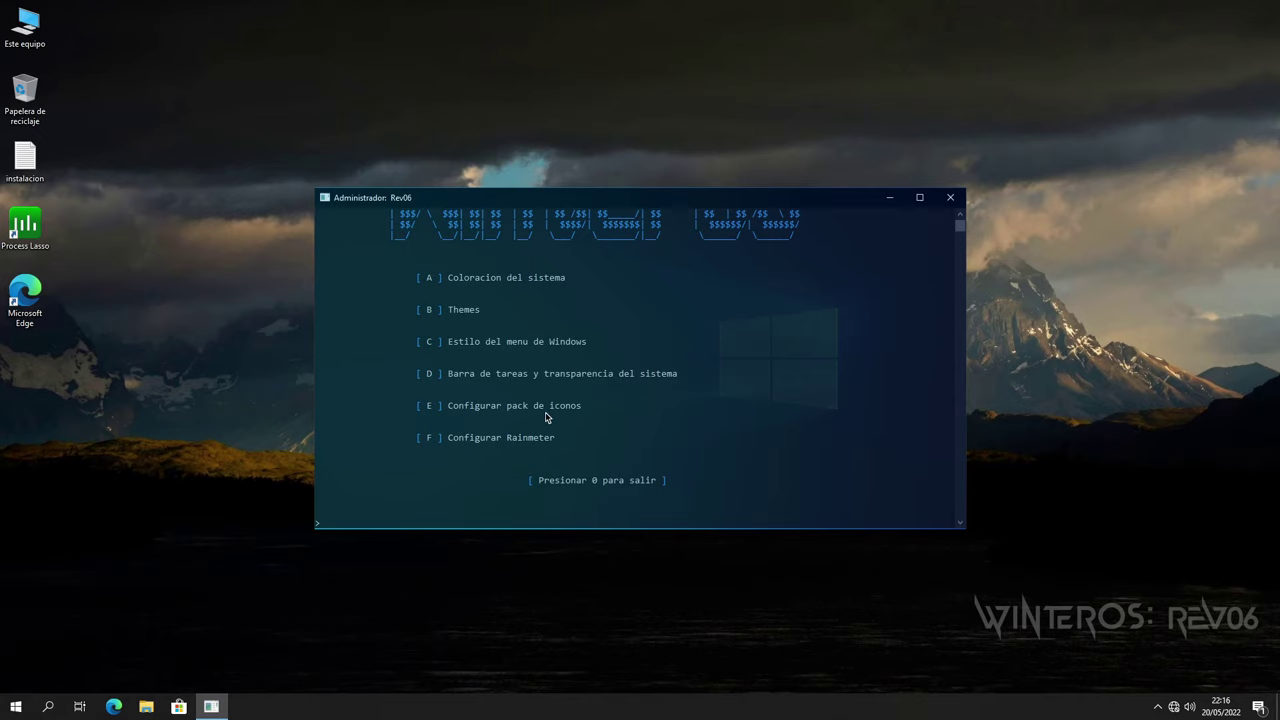
# Step: Install the Grey Ipack from the icon pack options and check the folder and drive icons in Este equipo
pyautogui.press('e')
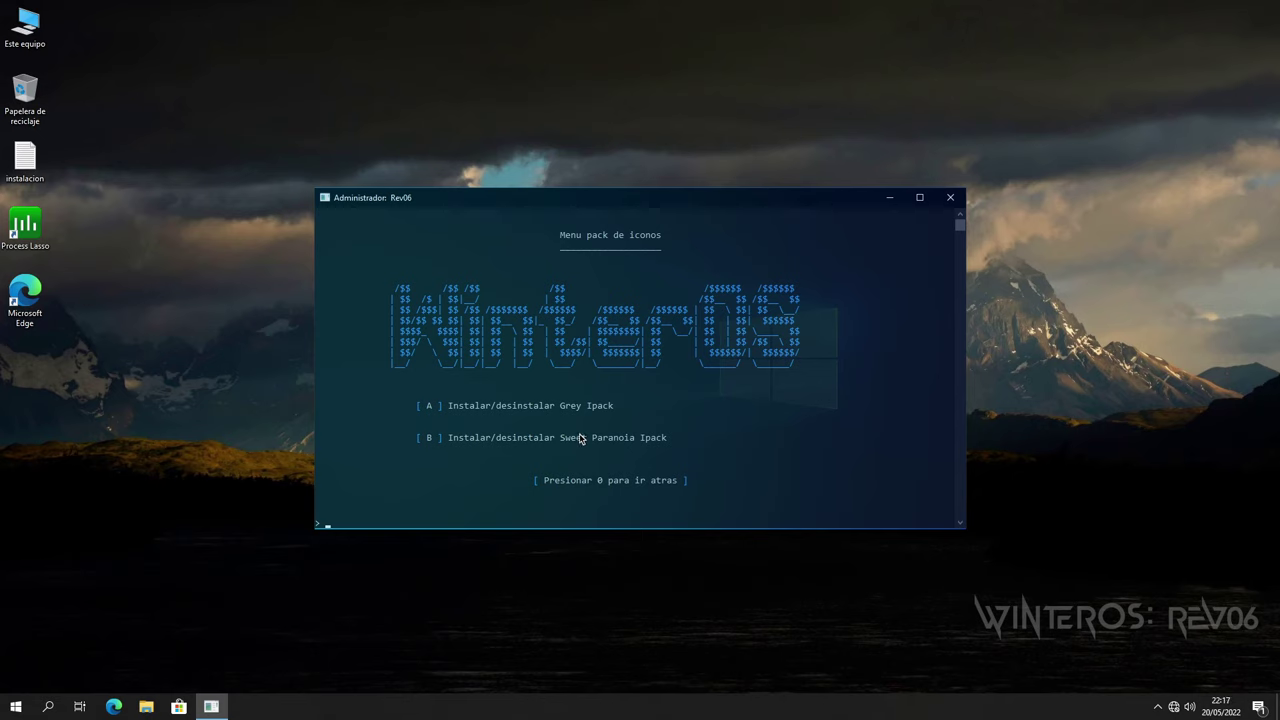
pyautogui.write('A')
pyautogui.press('Return')
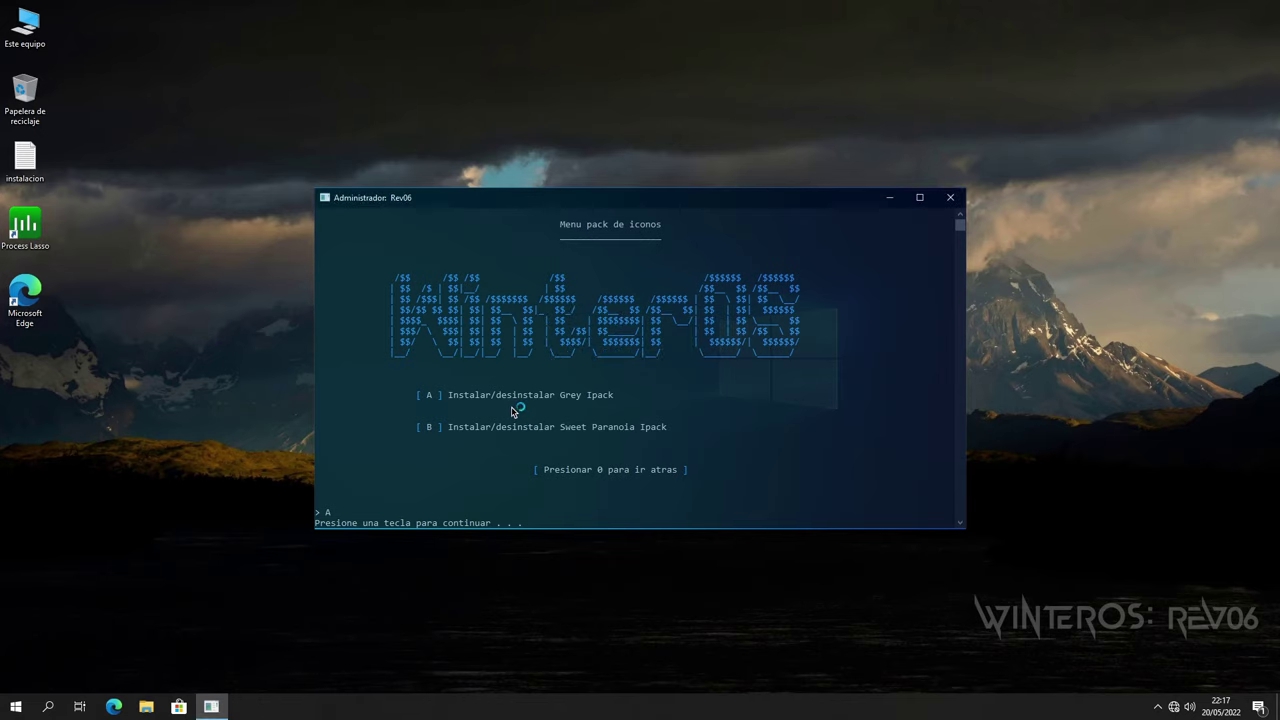
pyautogui.press('Return')
pyautogui.doubleClick(24, 22)
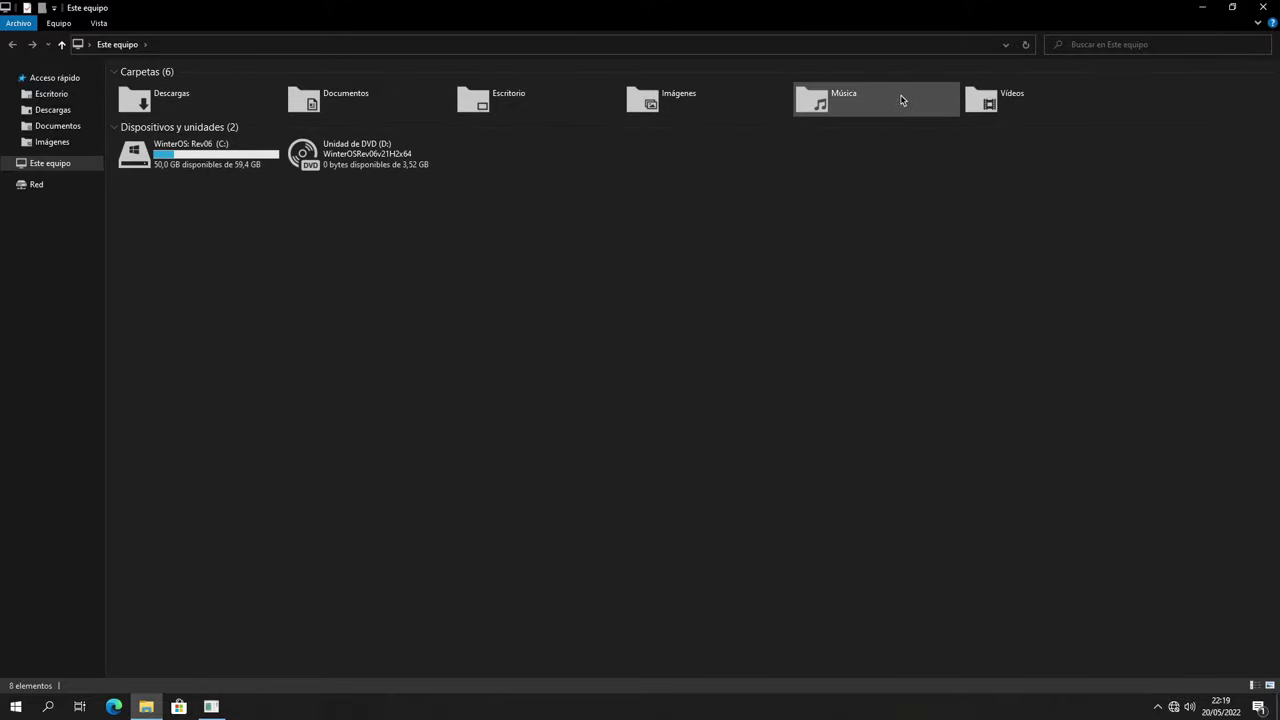
pyautogui.click(1272, 6)
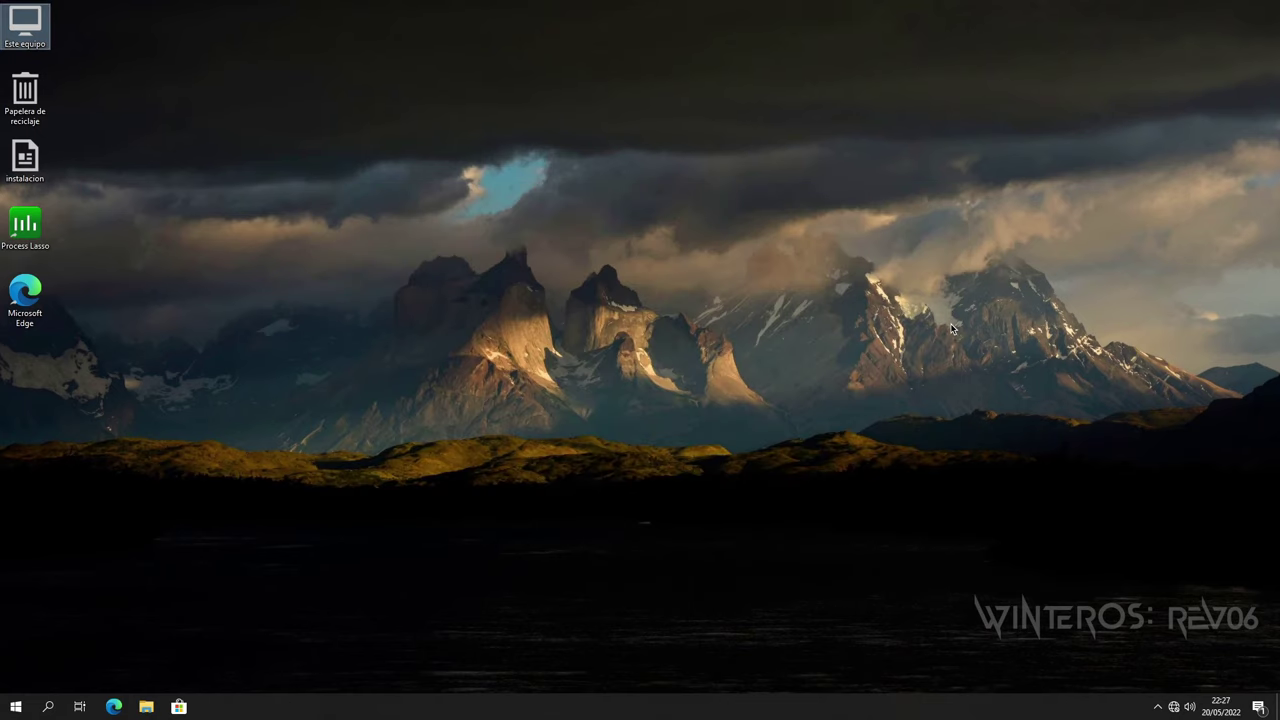
# Step: Examine the WinterOS Entretenimiento and WinterOS Donaciones entries available from the desktop
pyautogui.rightClick(952, 328)
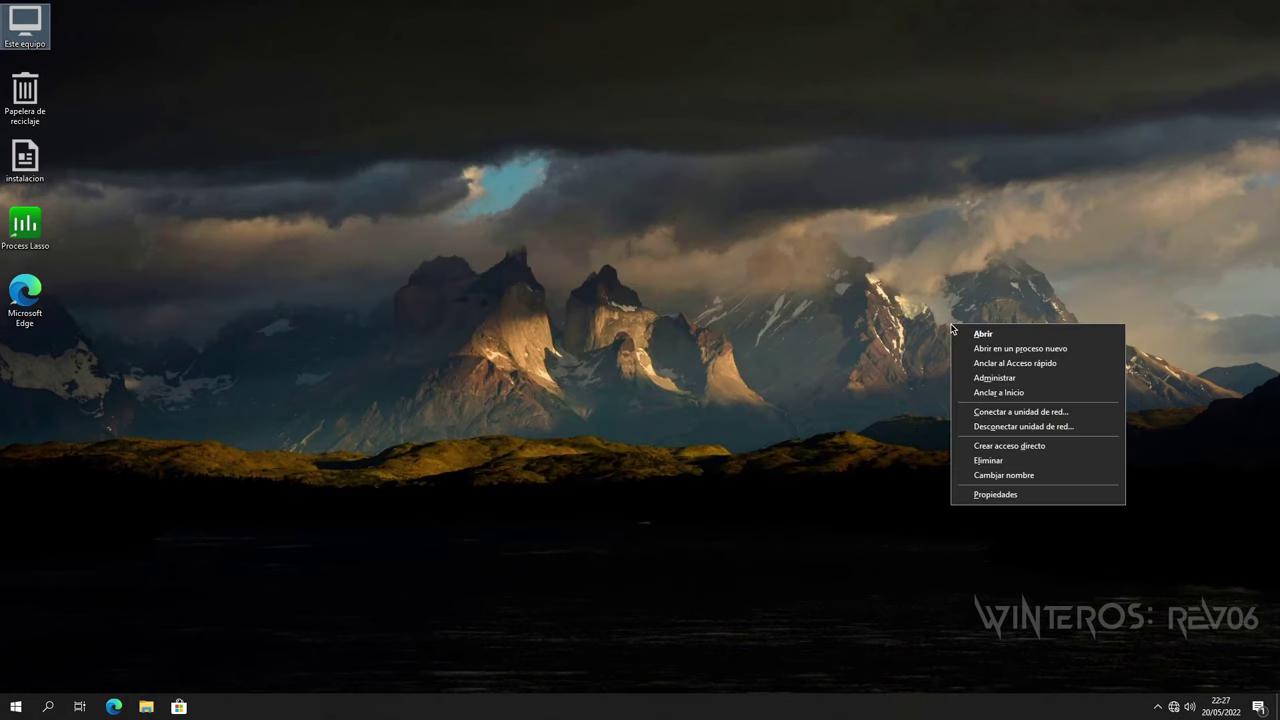
pyautogui.click(930, 322)
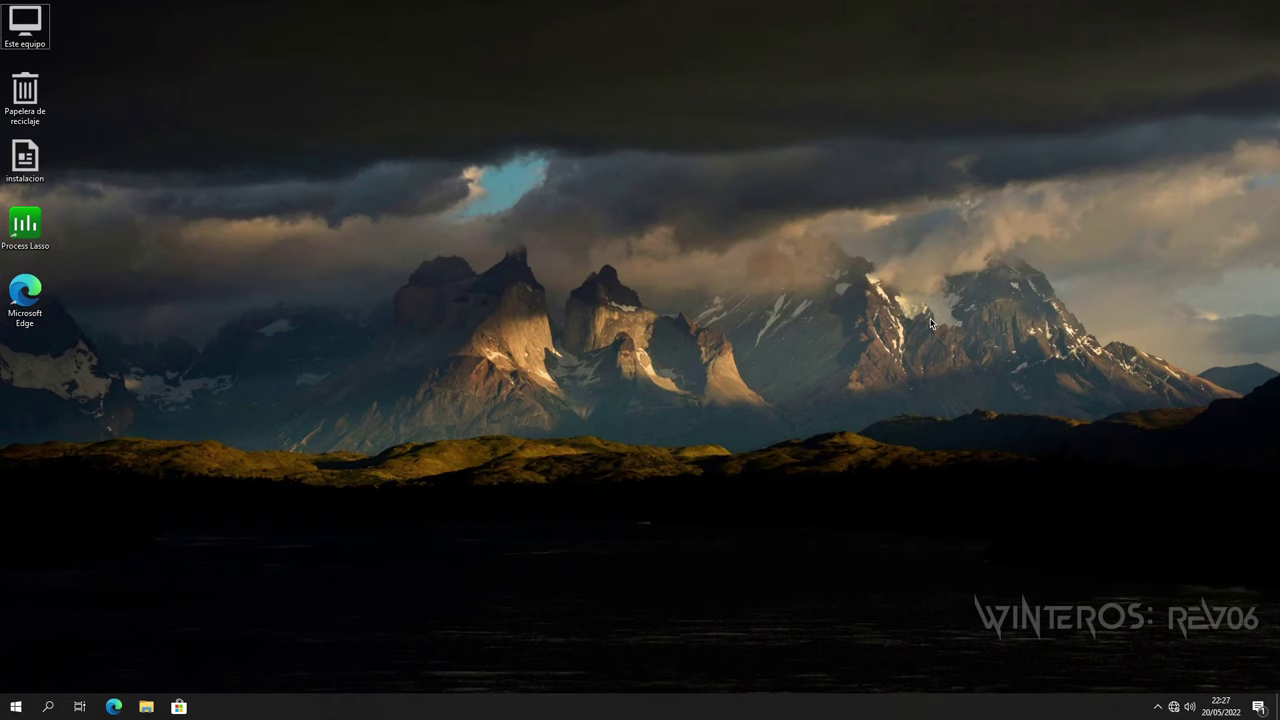
pyautogui.rightClick(930, 322)
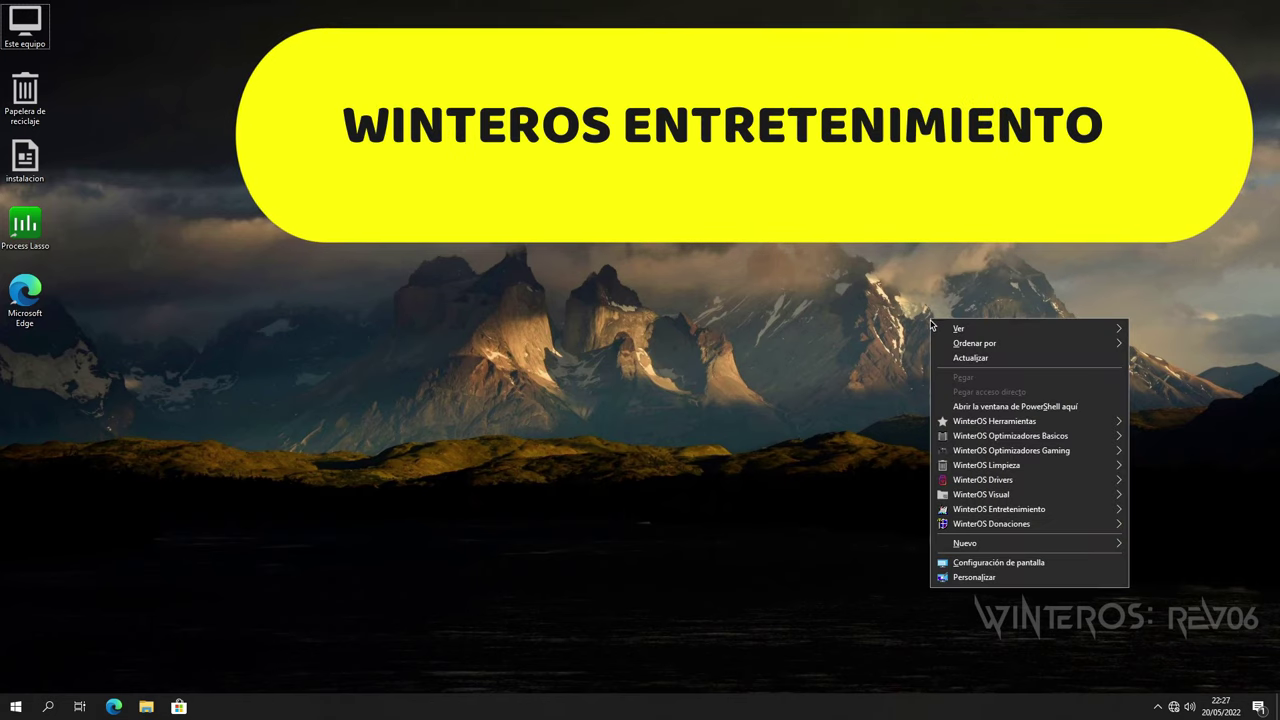
pyautogui.moveTo(1005, 468)
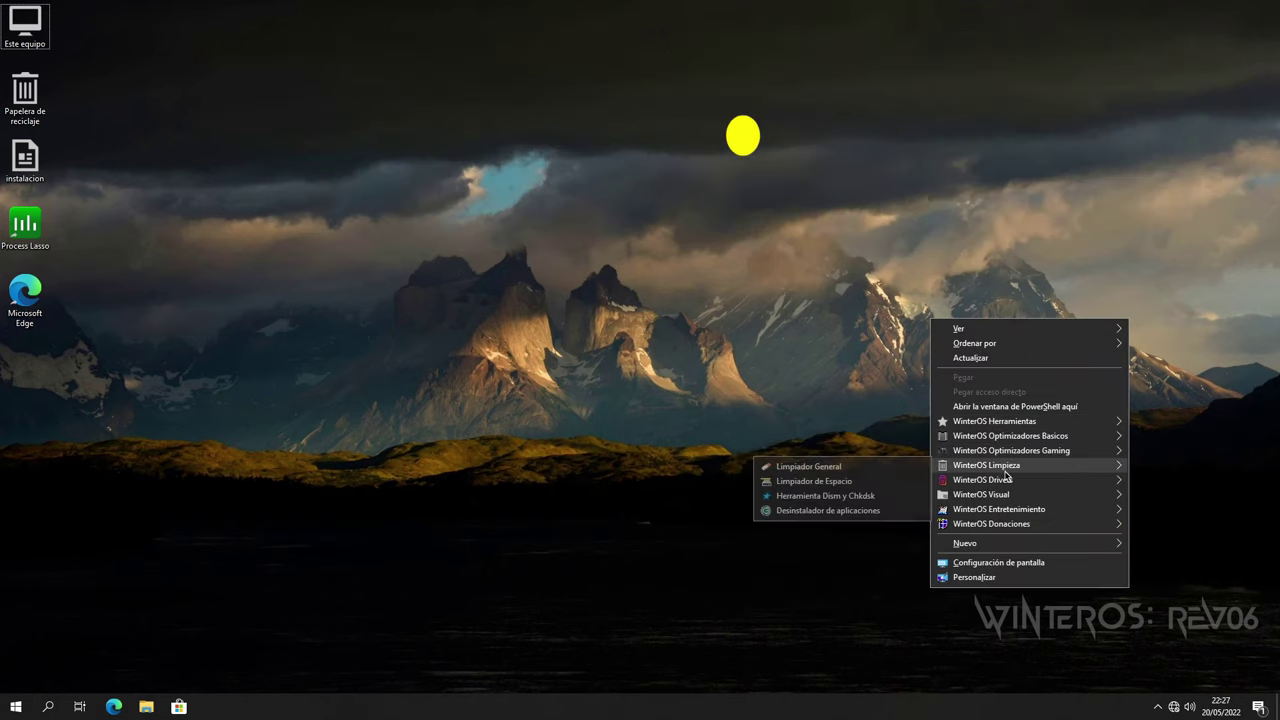
pyautogui.moveTo(1005, 511)
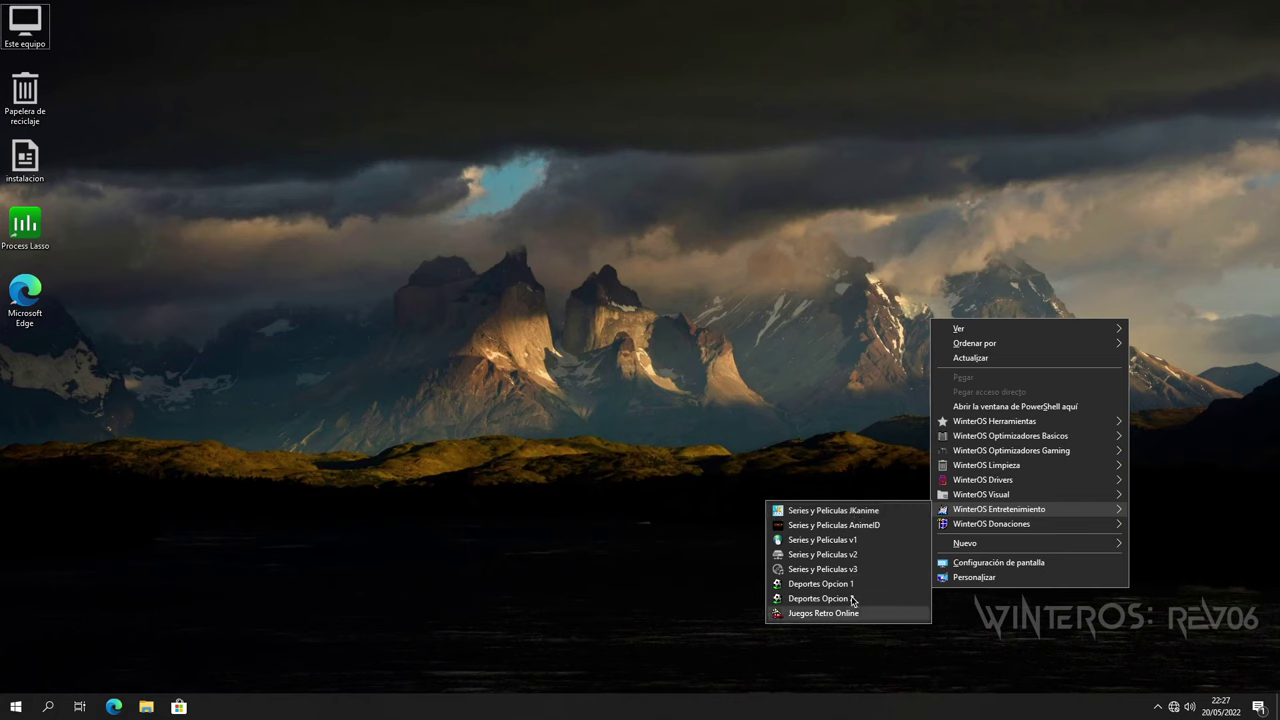
pyautogui.moveTo(1012, 524)
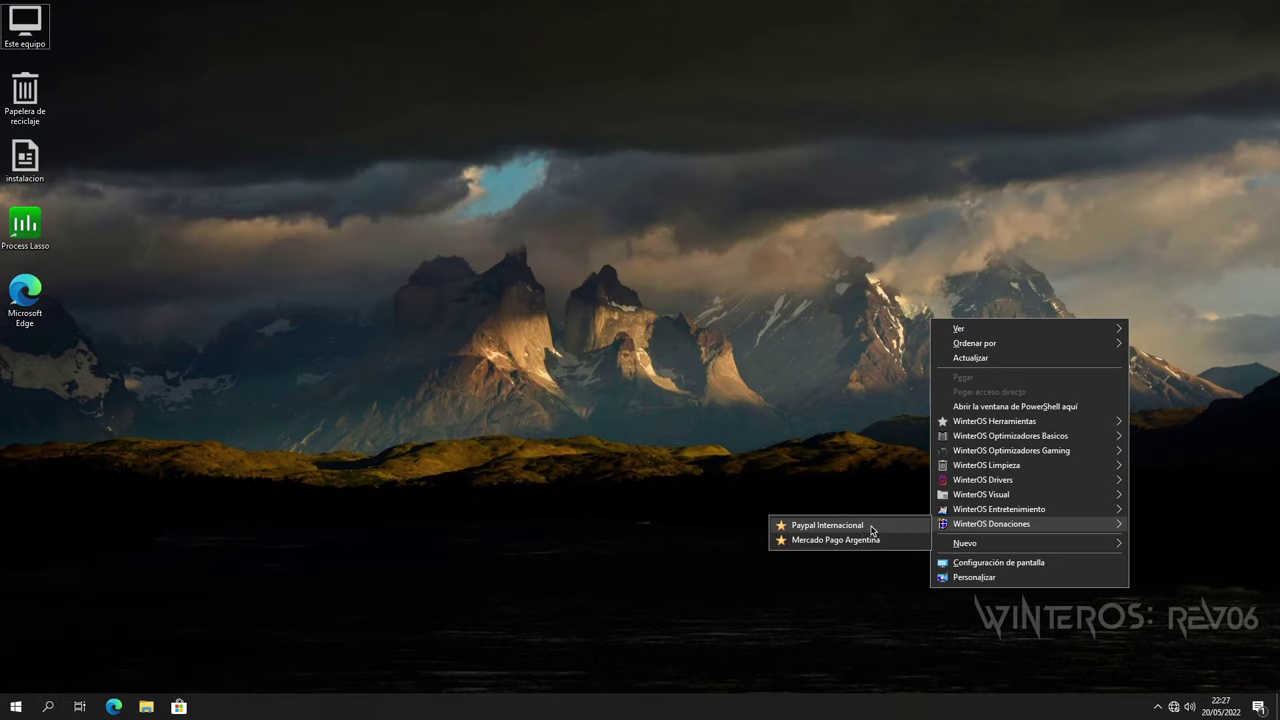
pyautogui.click(820, 440)
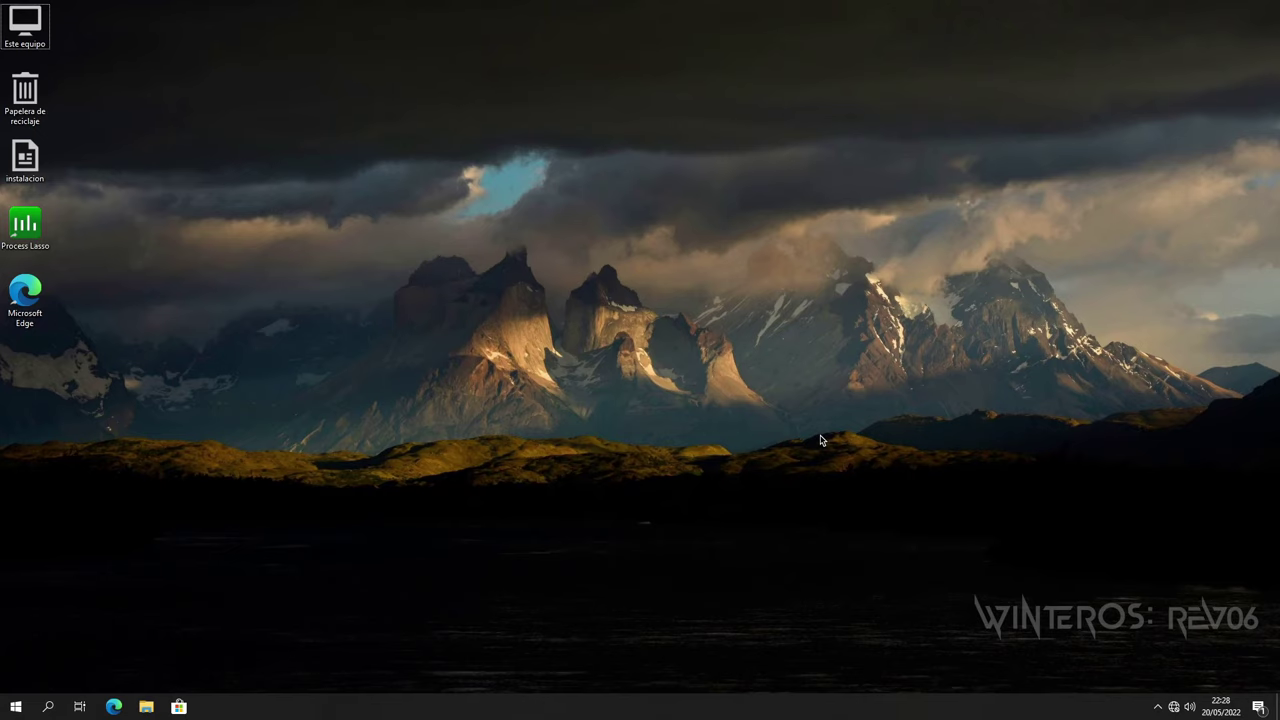
# Step: Open the Acerca de page of the system settings, examine the Windows edition, version and experience pack, and return to the settings home
pyautogui.press('super+i')
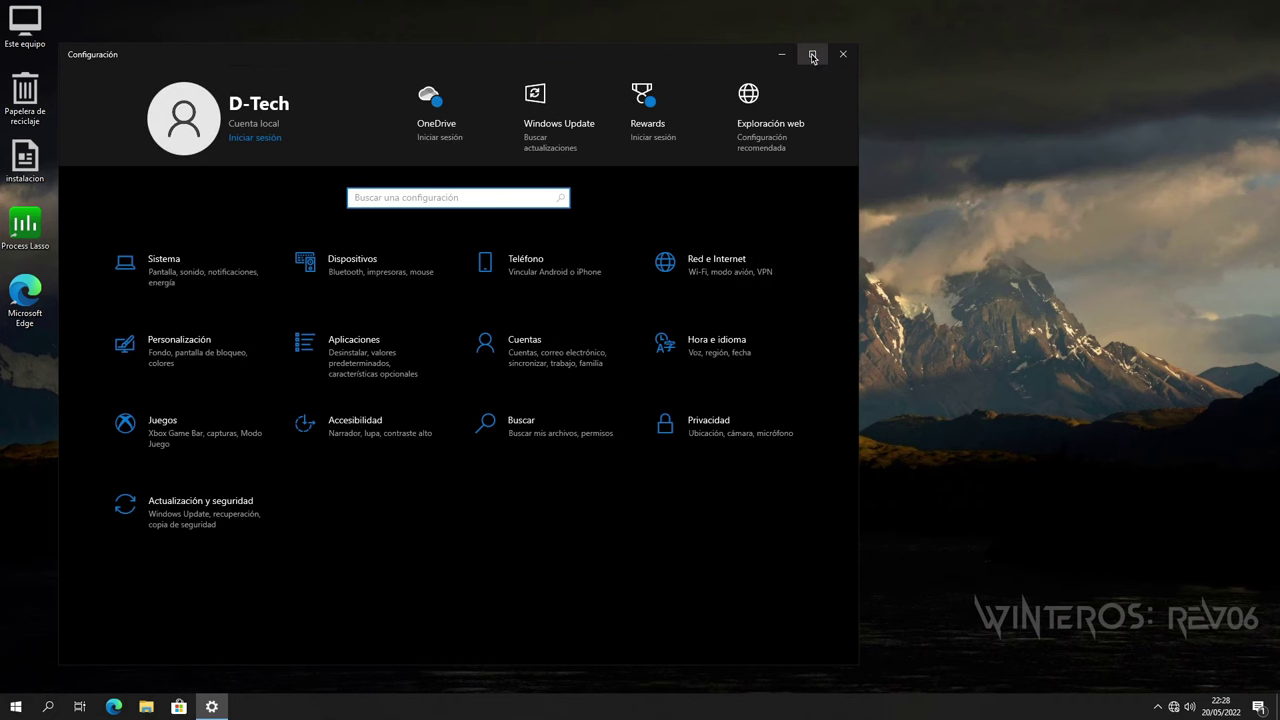
pyautogui.click(812, 54)
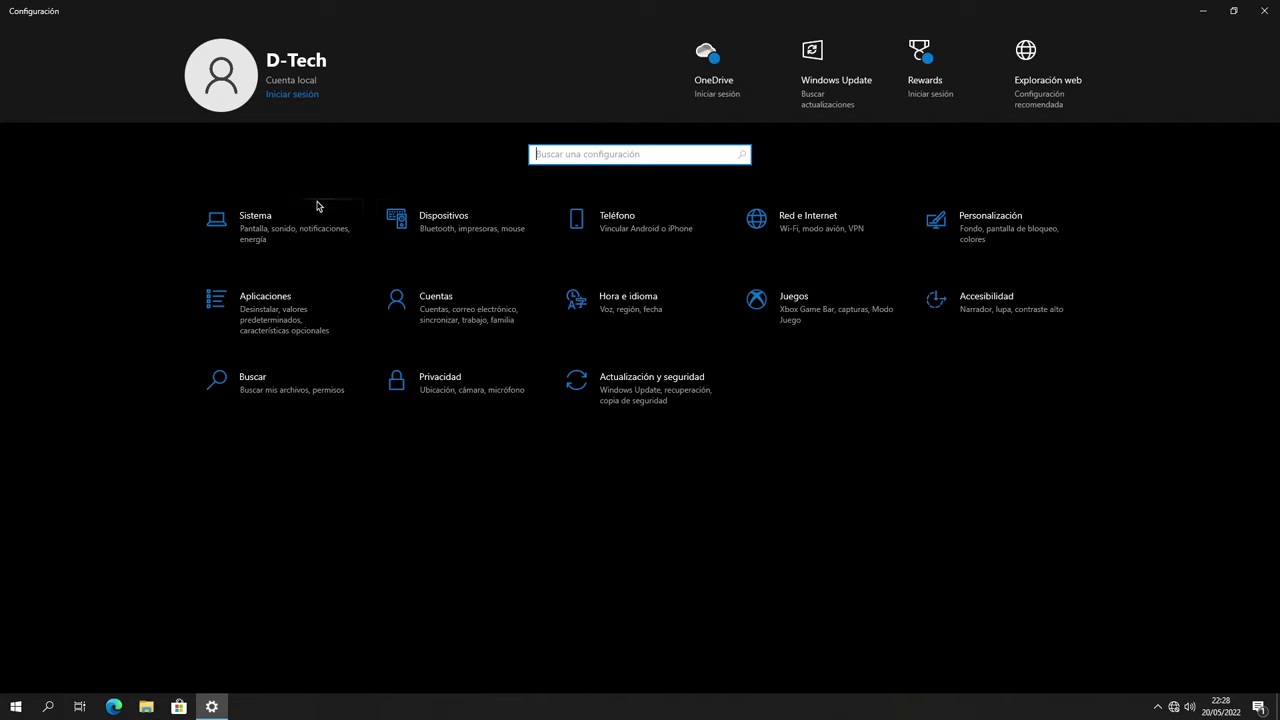
pyautogui.click(268, 226)
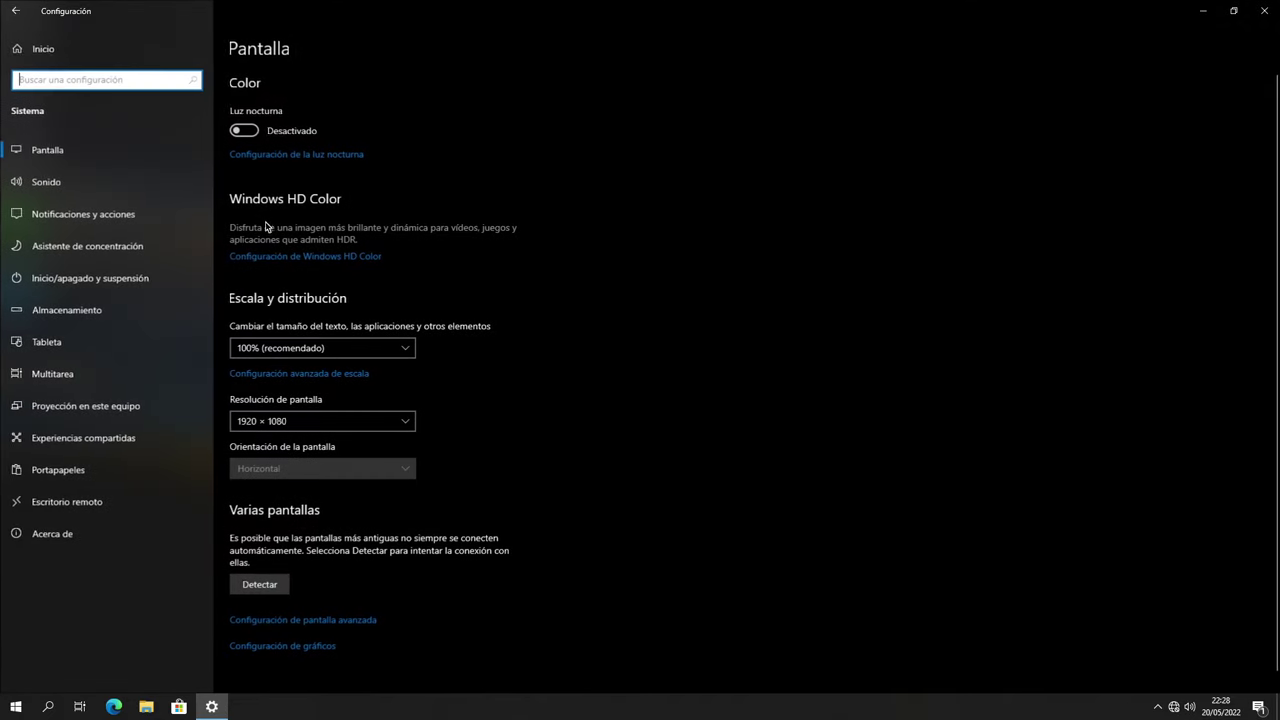
pyautogui.click(30, 535)
pyautogui.scroll(-1, 441, 489)
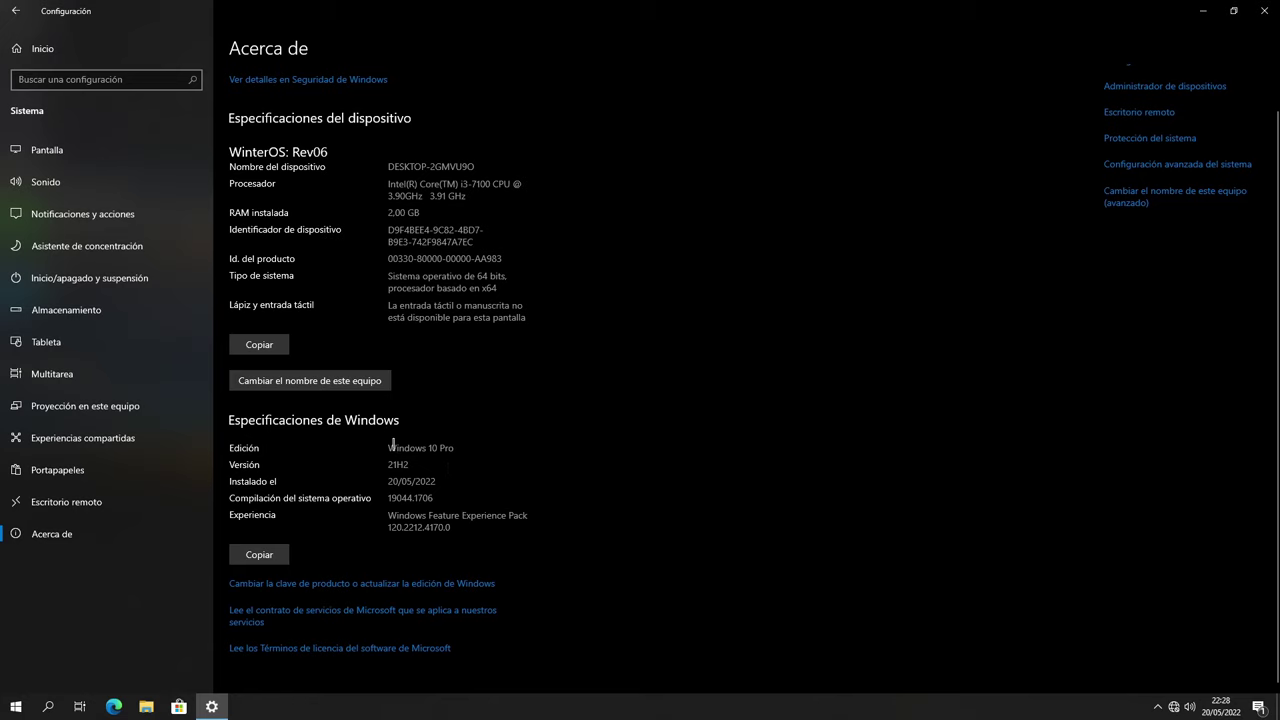
pyautogui.moveTo(391, 443); pyautogui.dragTo(362, 464)
pyautogui.click(404, 514)
pyautogui.moveTo(404, 514); pyautogui.dragTo(534, 515)
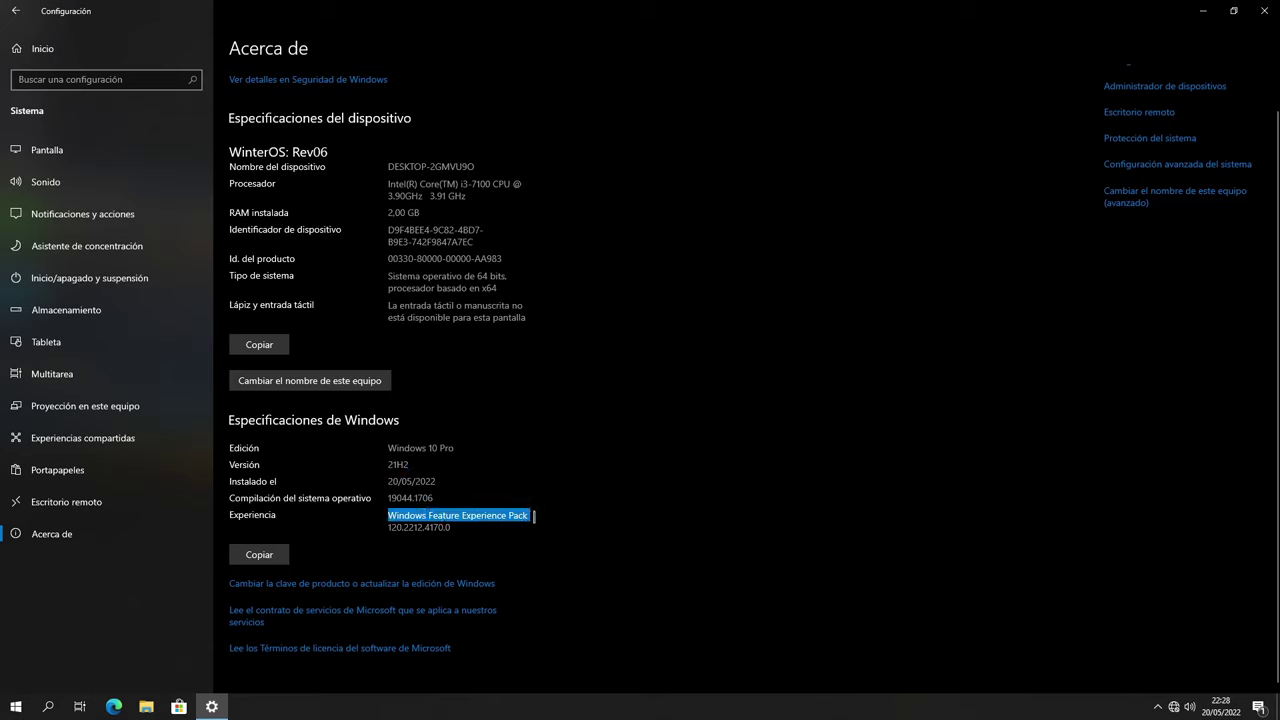
pyautogui.click(12, 10)
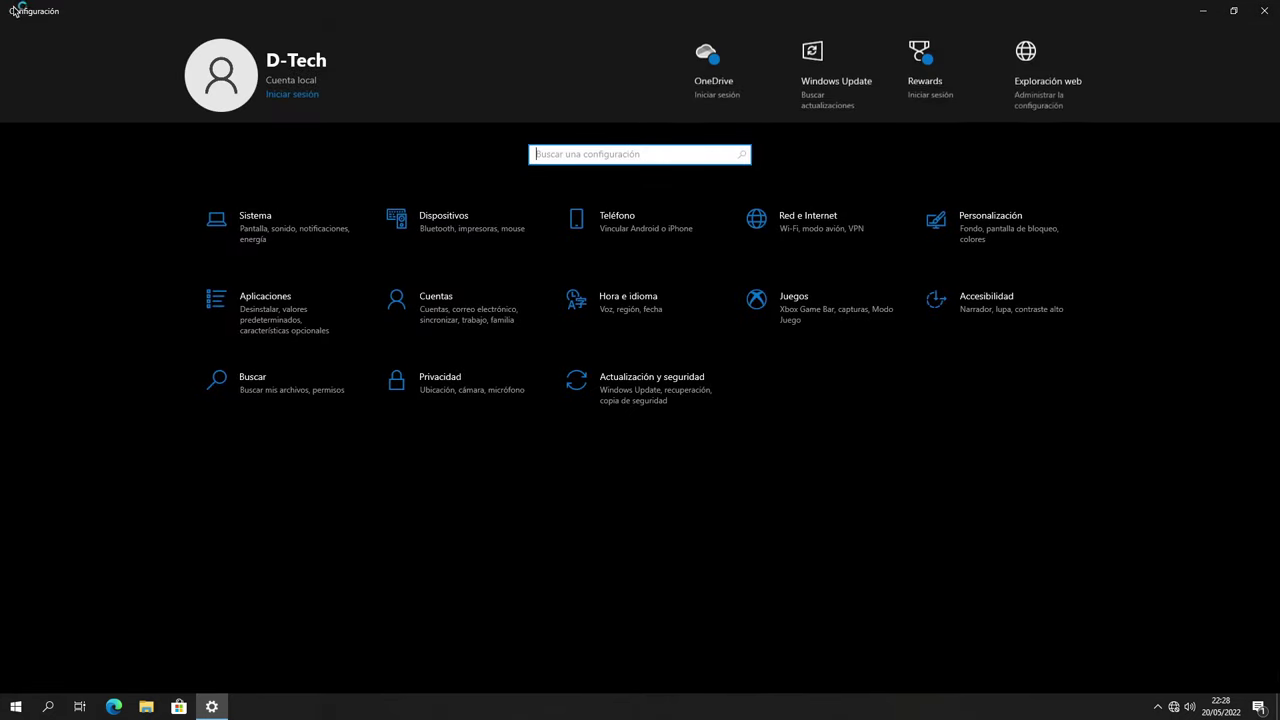
# Step: Examine the installed applications under Aplicaciones y características, including the Microsoft Store details and the Visual C++ packages
pyautogui.click(265, 300)
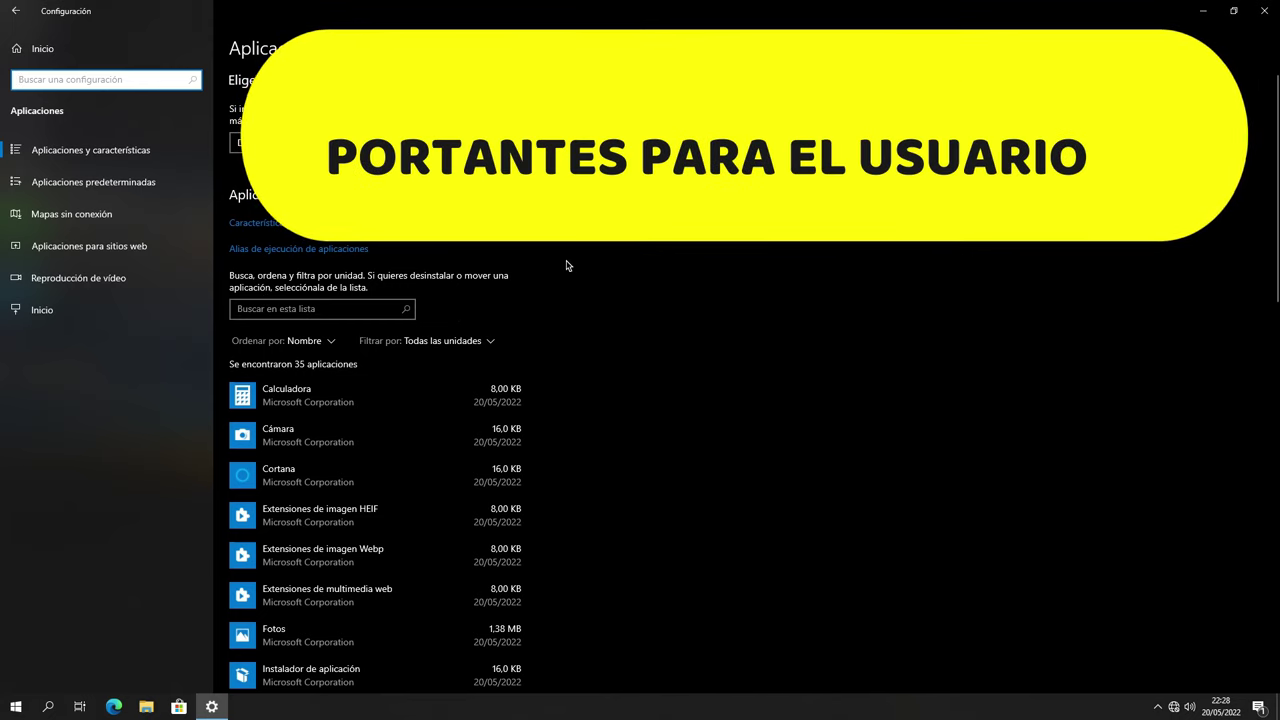
pyautogui.scroll(-3, 566, 265)
pyautogui.scroll(-6, 566, 265)
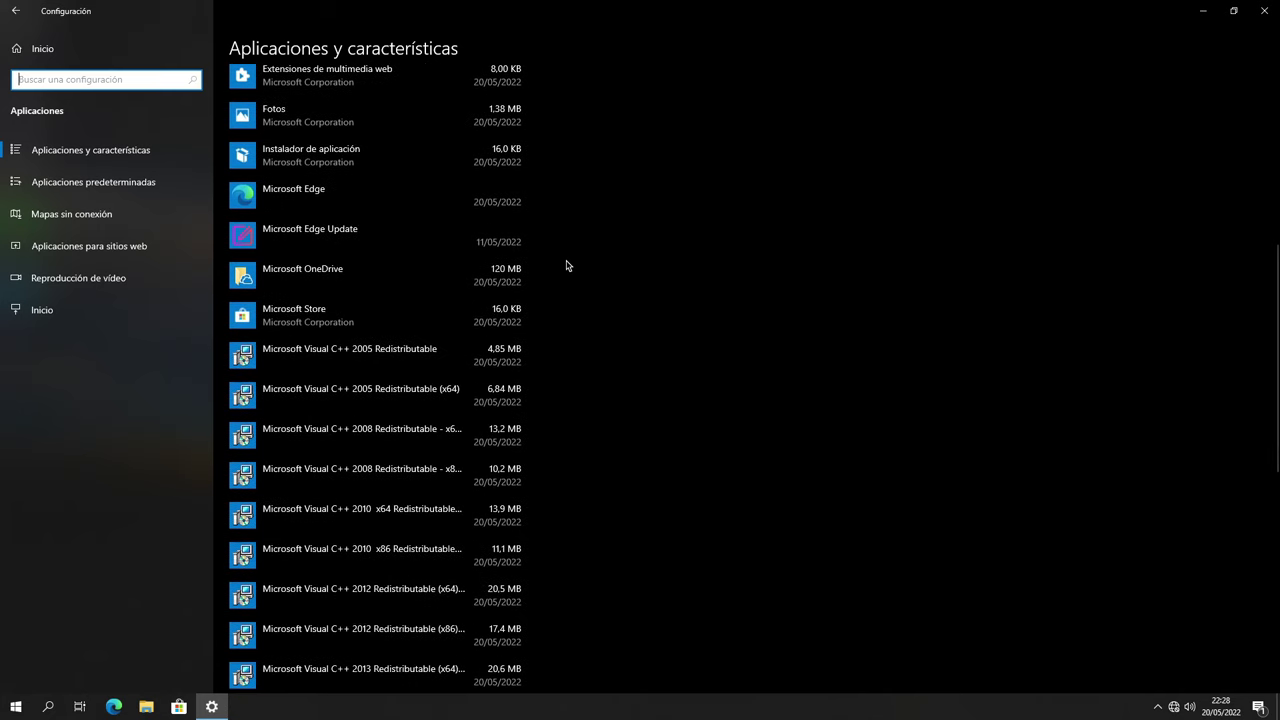
pyautogui.scroll(-2, 566, 265)
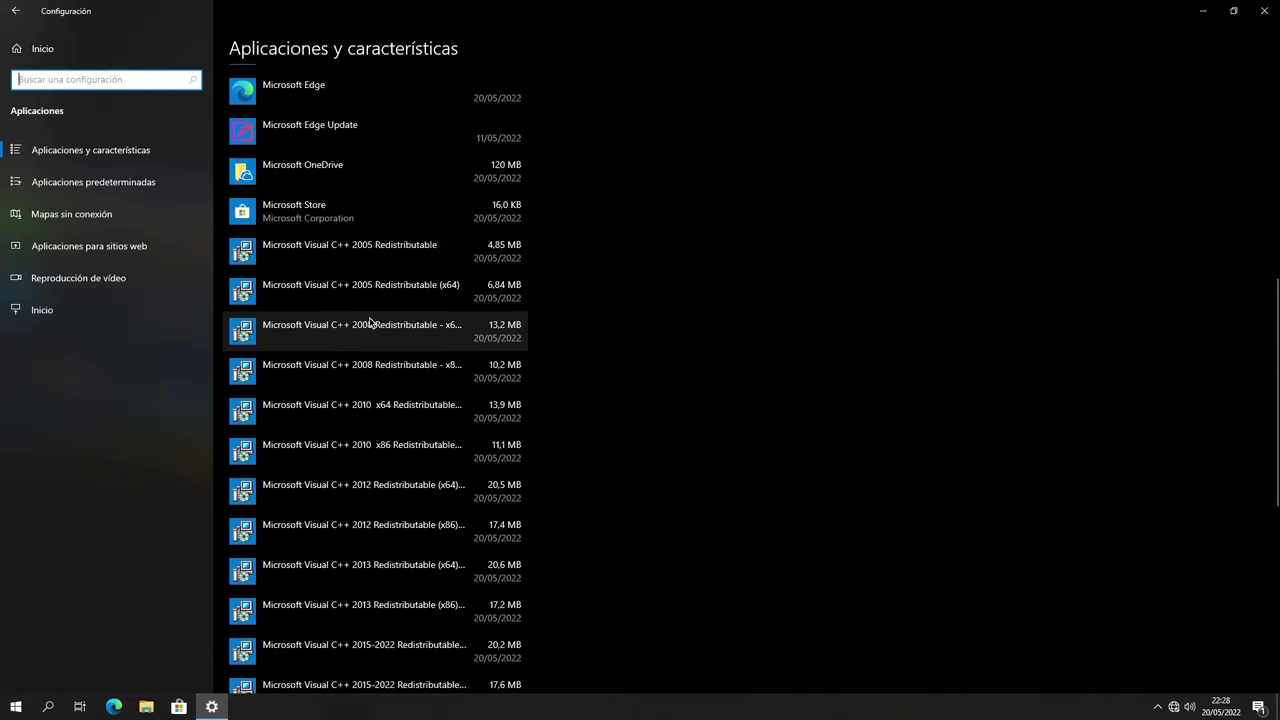
pyautogui.click(309, 210)
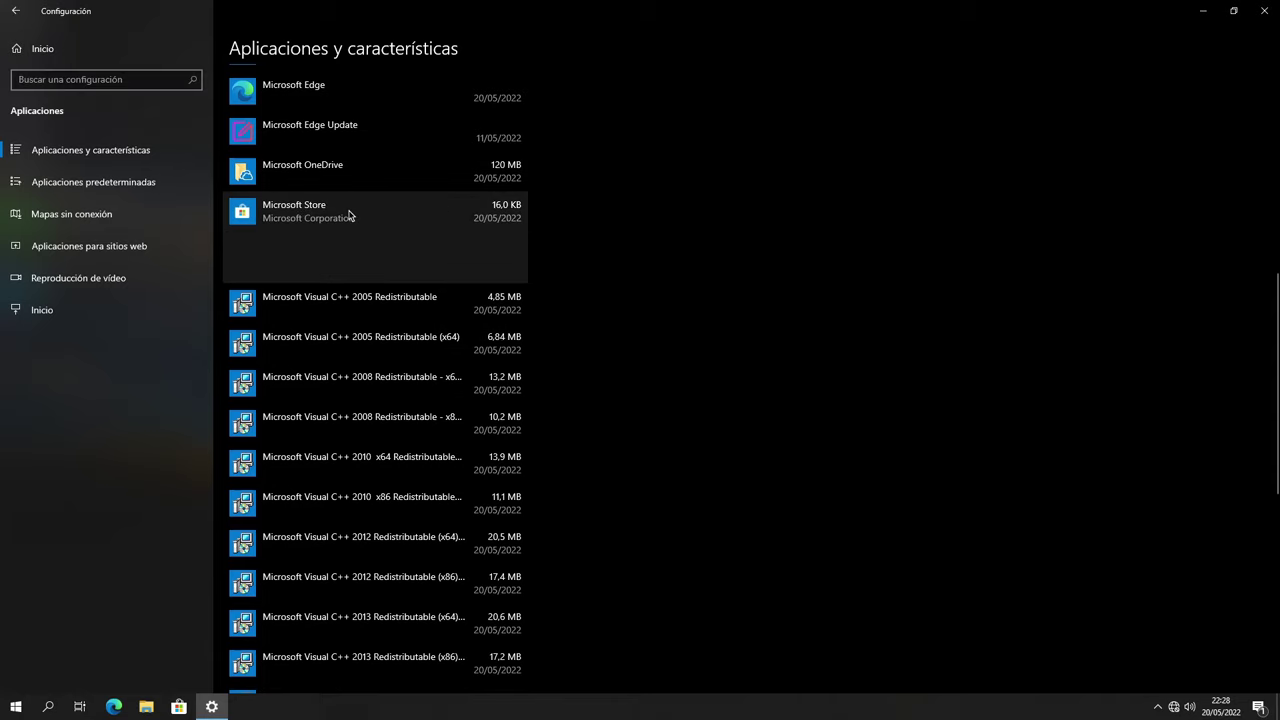
pyautogui.scroll(-4, 384, 323)
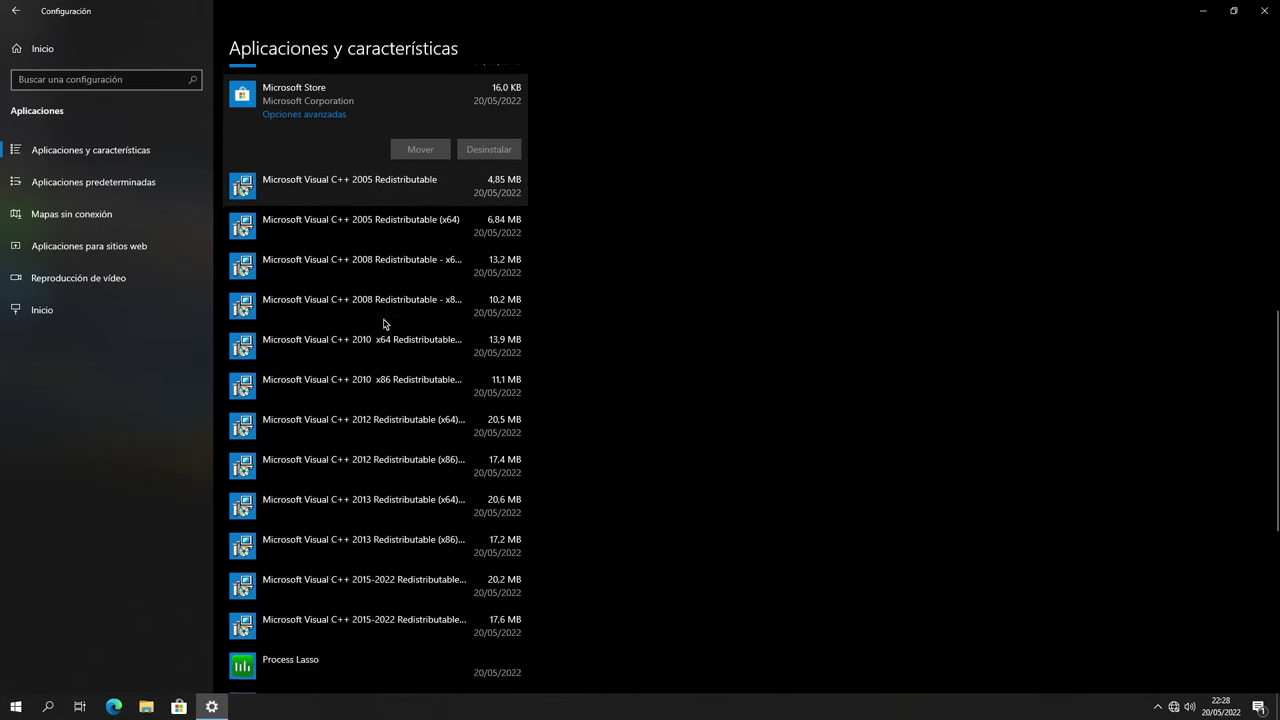
pyautogui.scroll(-4, 384, 323)
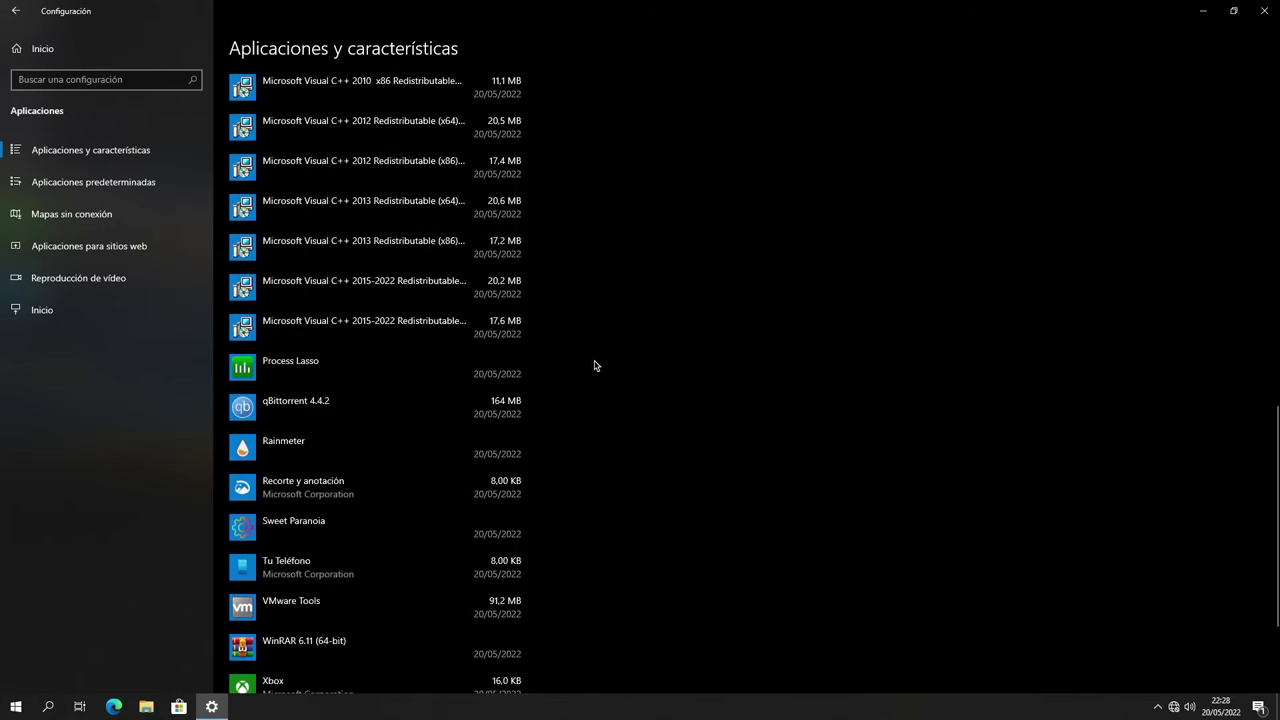
# Step: Examine the Process Lasso, qBittorrent, Rainmeter, WinRAR and Xbox application entries and close the settings
pyautogui.click(335, 377)
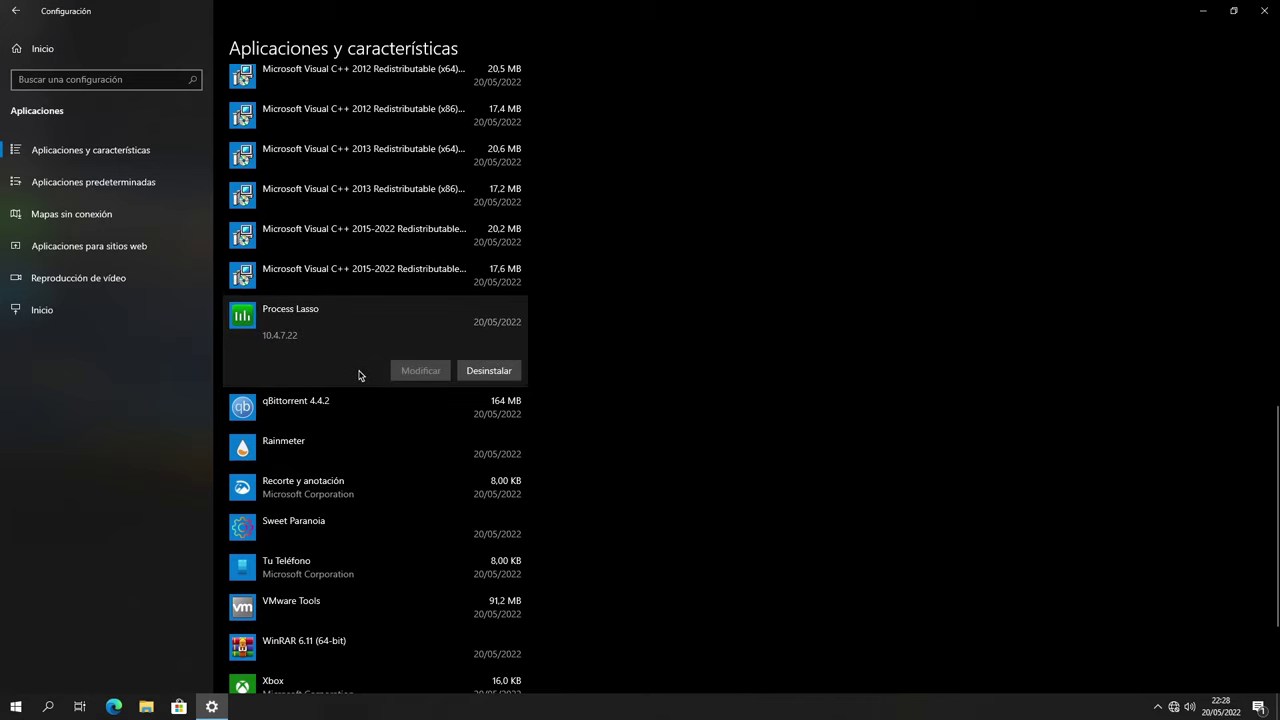
pyautogui.click(360, 395)
pyautogui.scroll(-2, 360, 380)
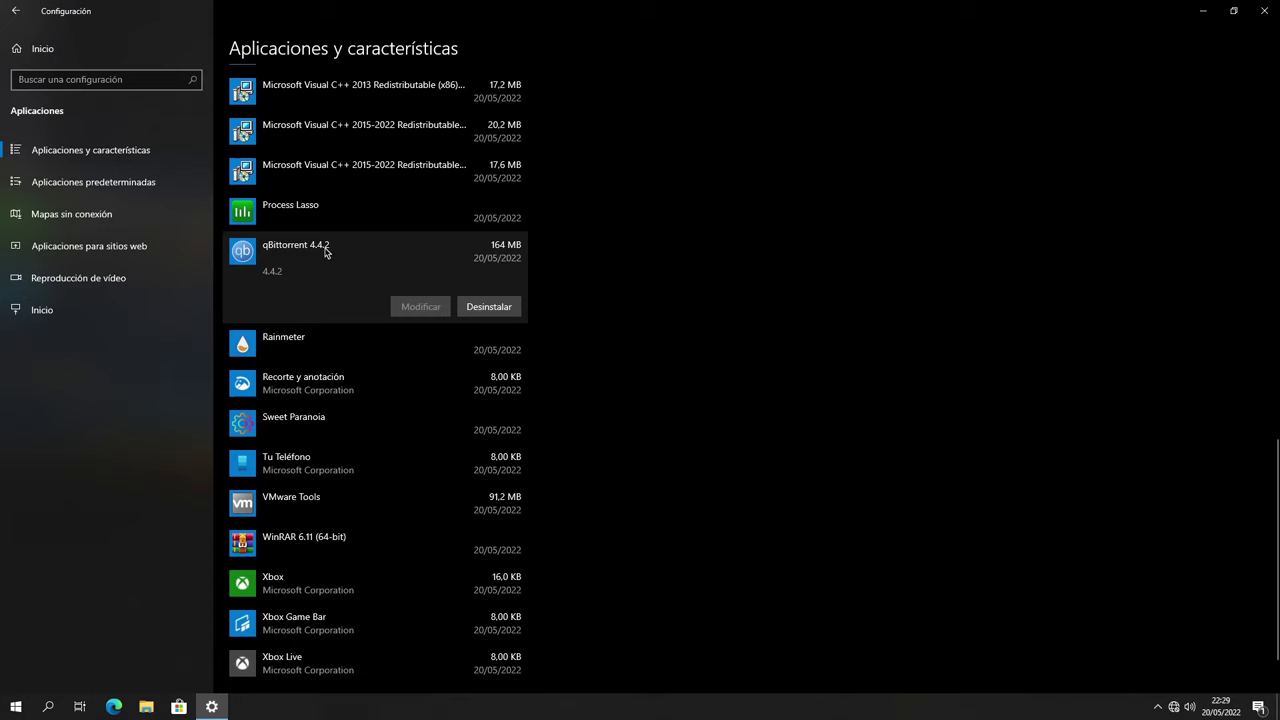
pyautogui.scroll(-1, 366, 413)
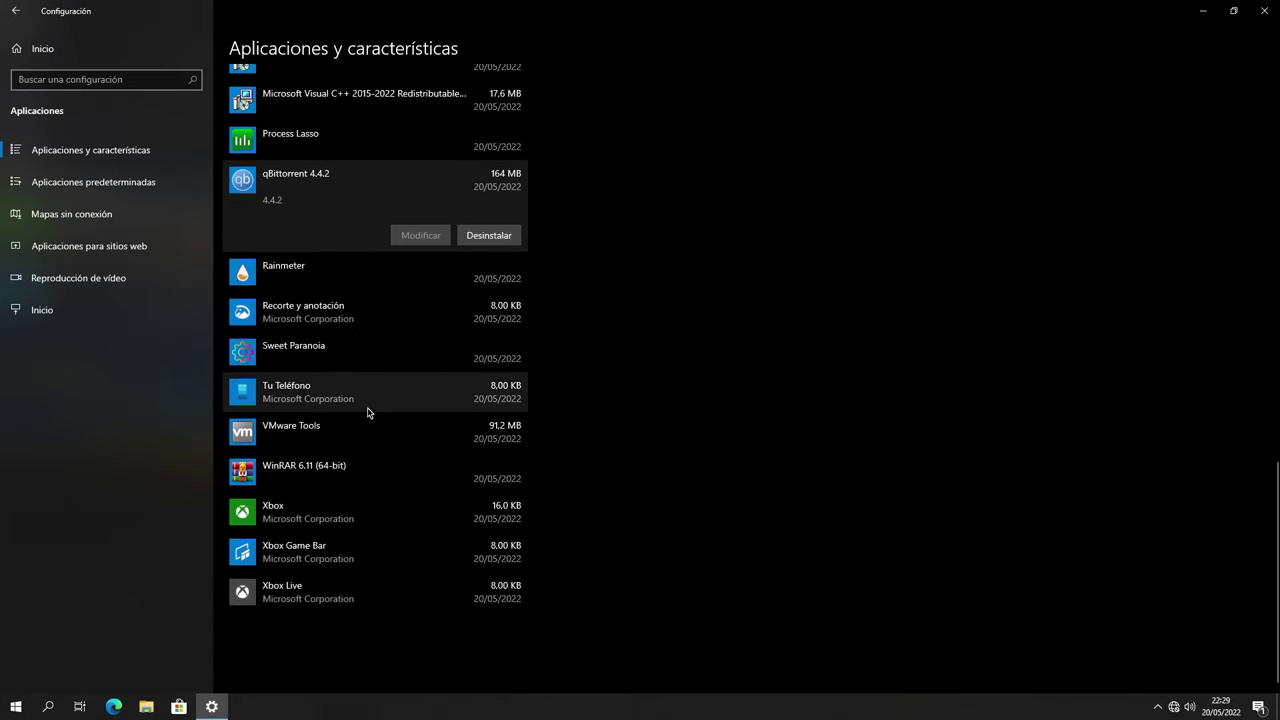
pyautogui.click(321, 281)
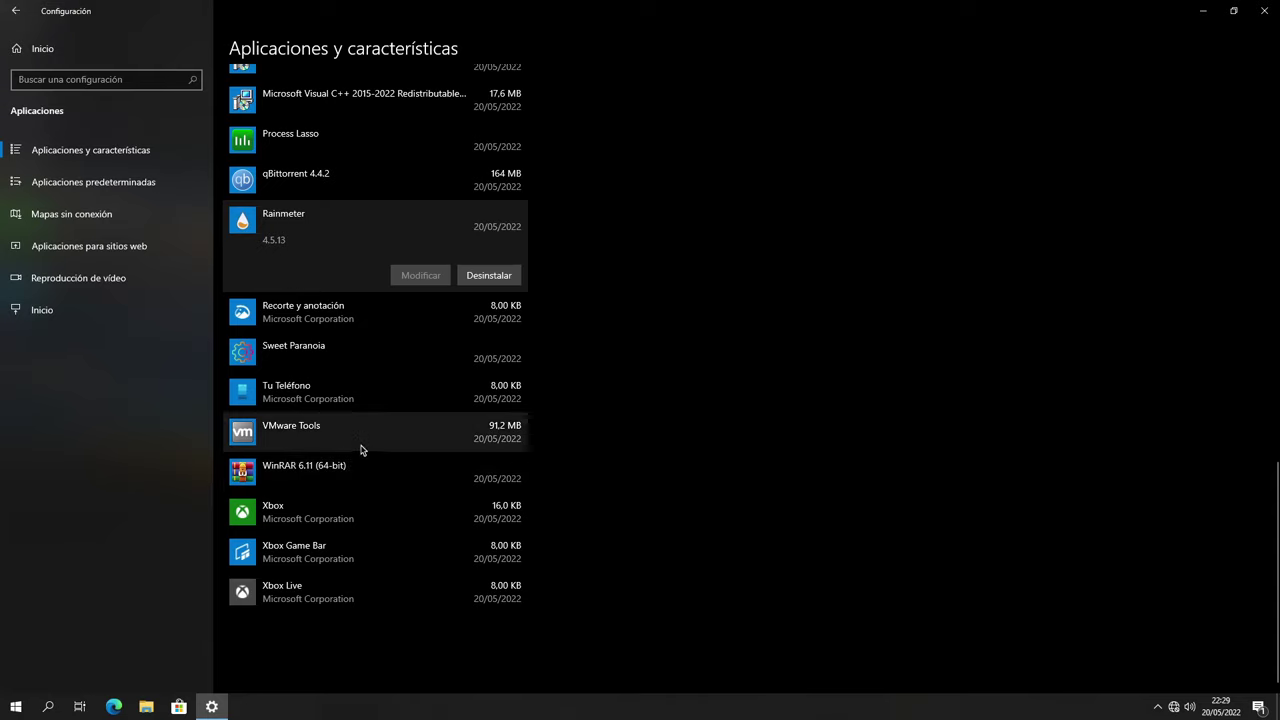
pyautogui.click(291, 478)
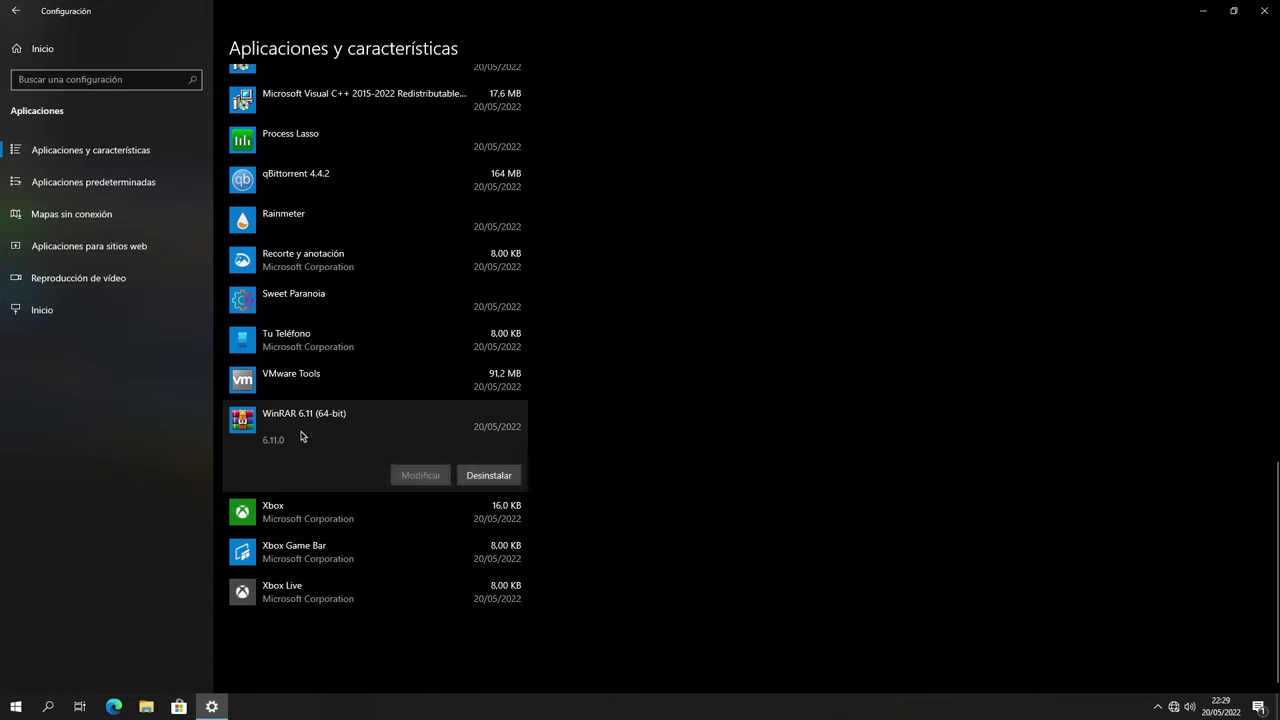
pyautogui.click(288, 513)
pyautogui.click(300, 497)
pyautogui.click(290, 588)
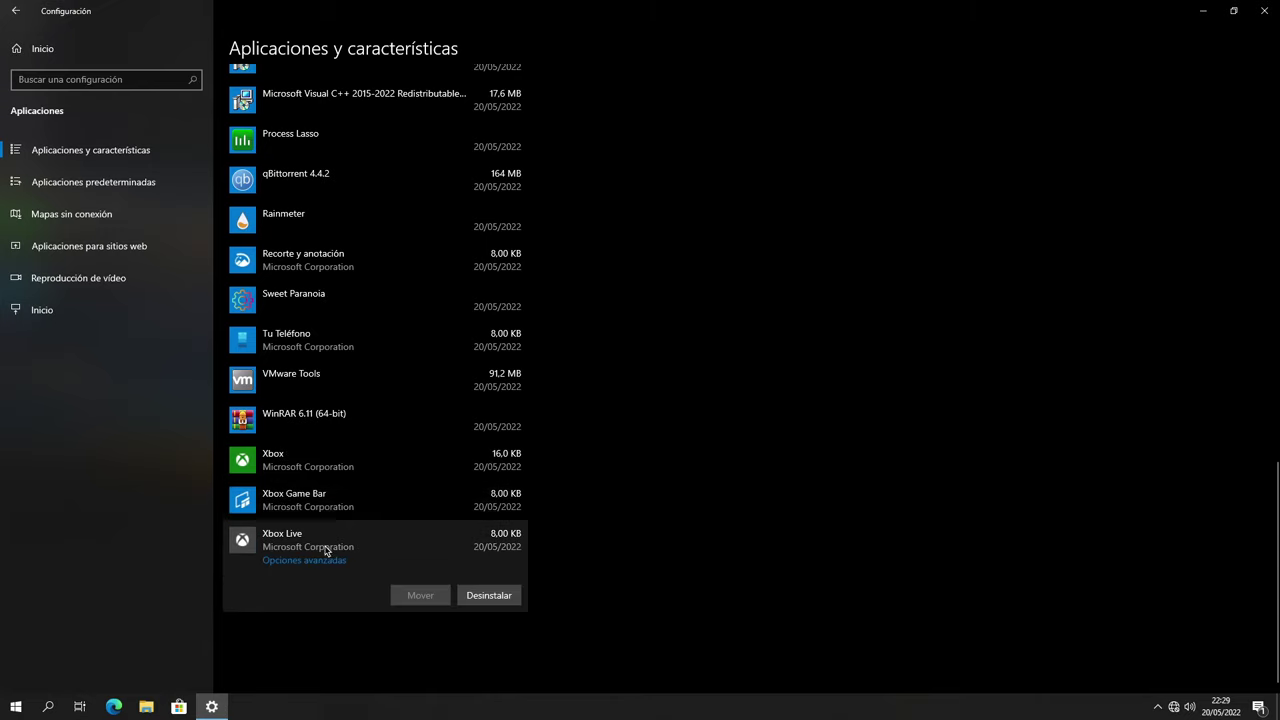
pyautogui.click(1266, 12)
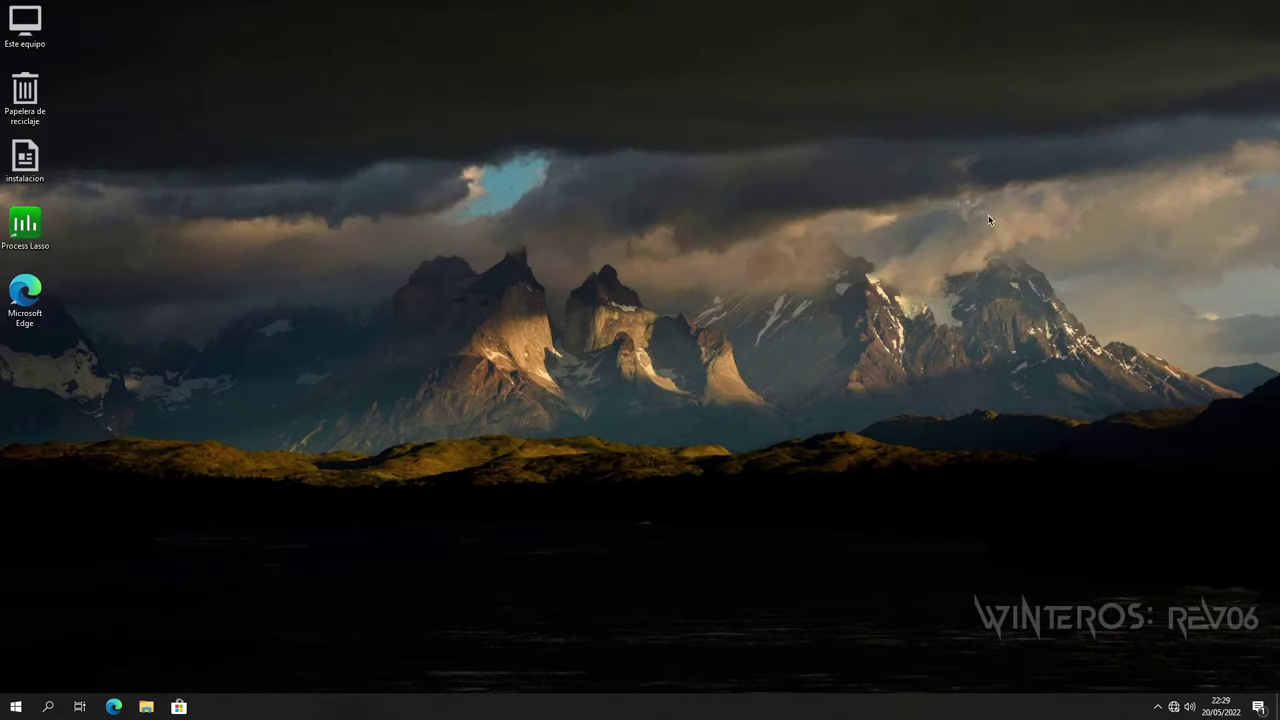